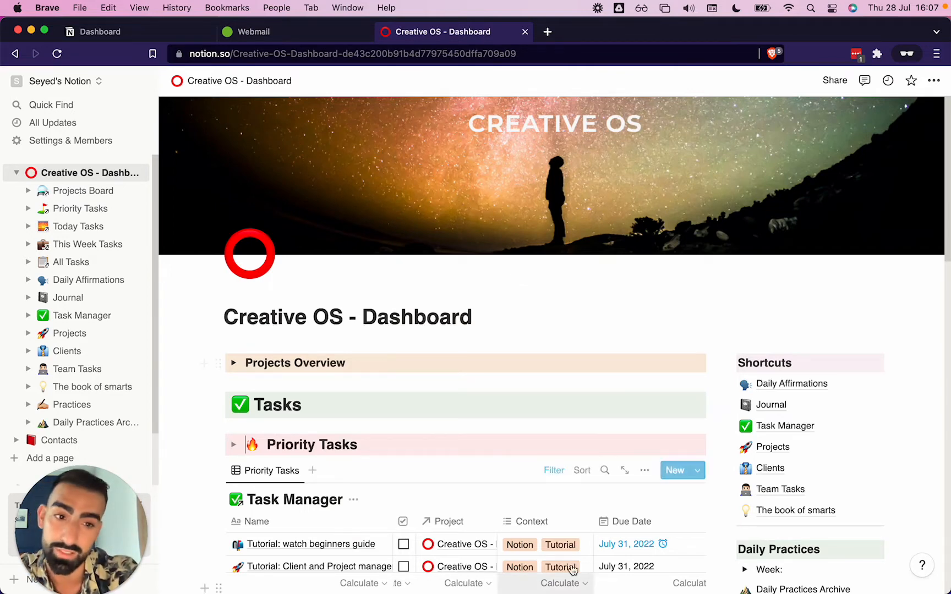
# Scroll through the Creative OS dashboard page and its sidebar page list
pyautogui.scroll(-3, 629, 477)
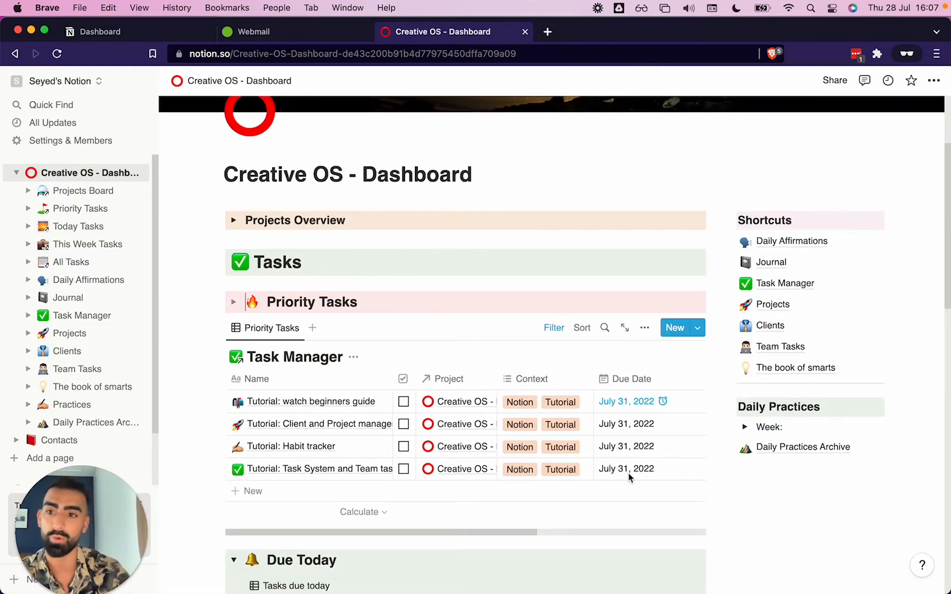
pyautogui.scroll(3, 584, 297)
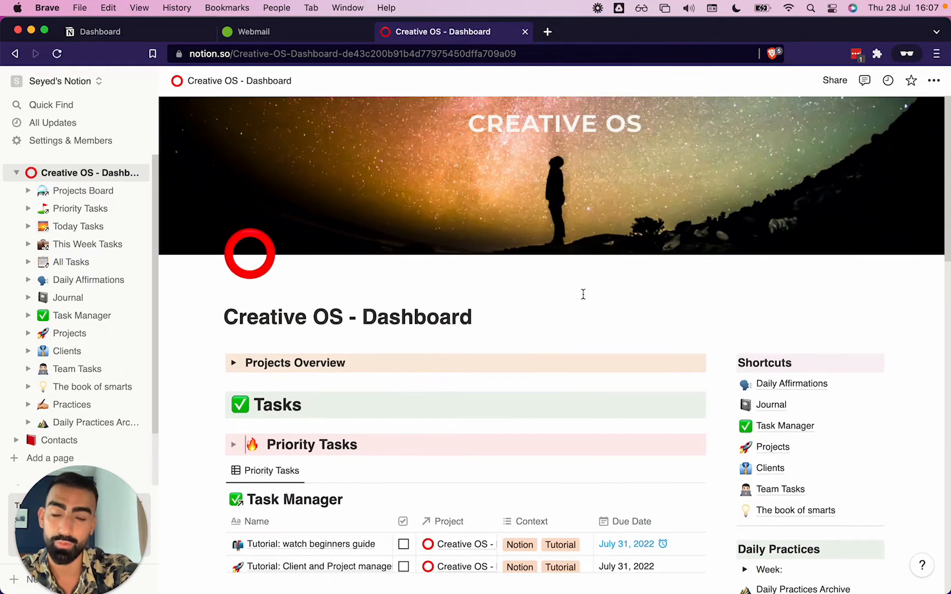
pyautogui.scroll(-4, 582, 294)
pyautogui.scroll(5, 583, 294)
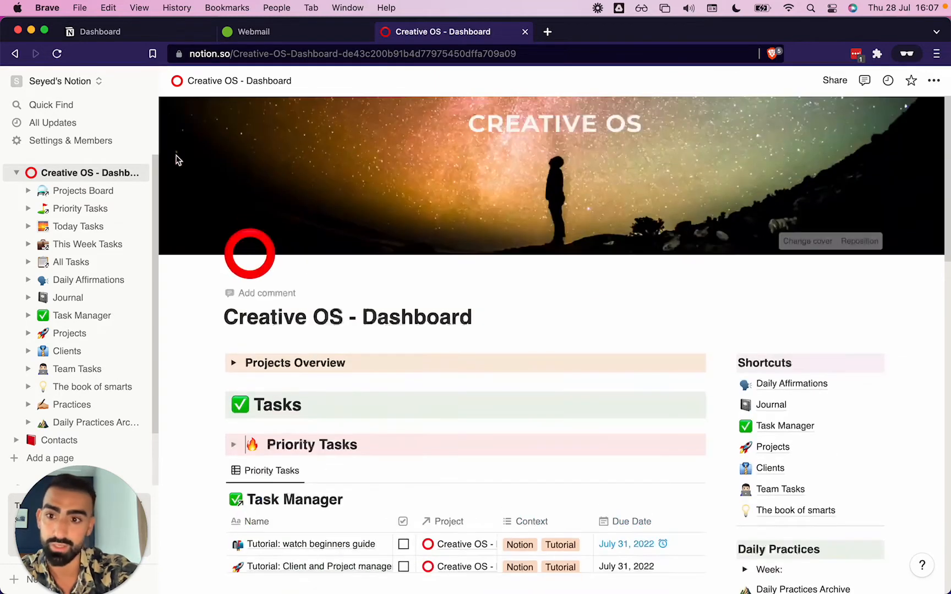
pyautogui.scroll(-2, 85, 297)
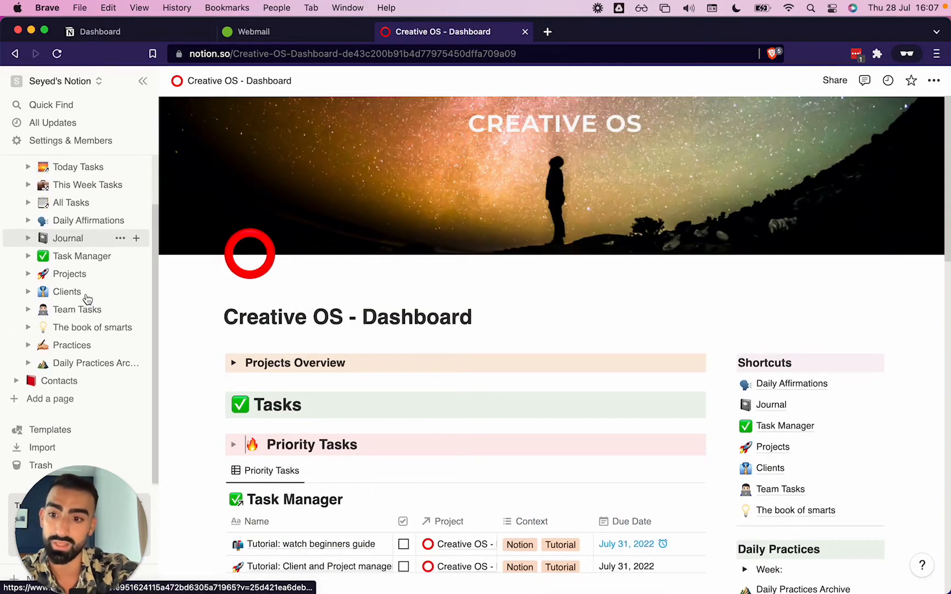
pyautogui.scroll(2, 85, 294)
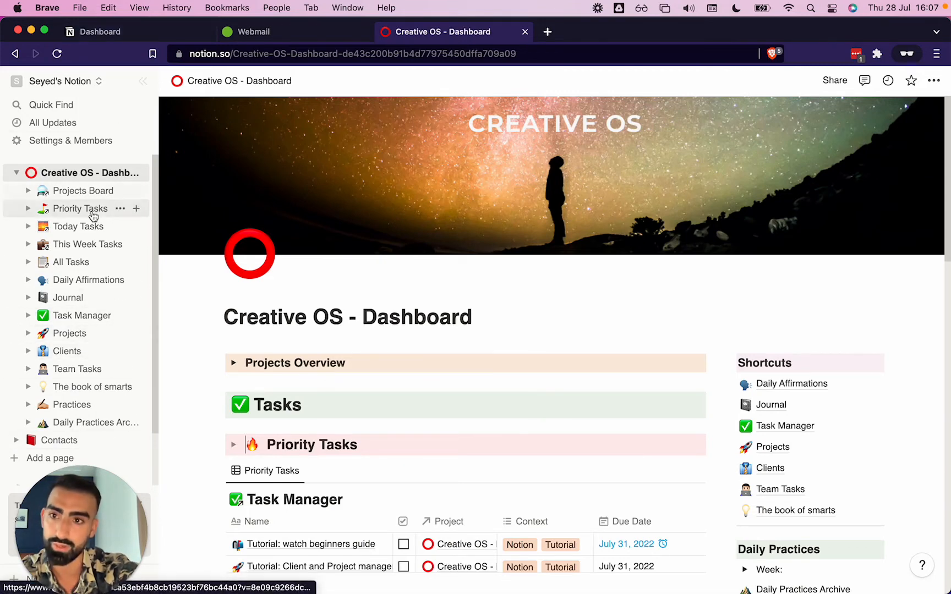
# Open the Projects Board and browse its Table, By Status, By Type of Work and Full DB views
pyautogui.click(82, 192)
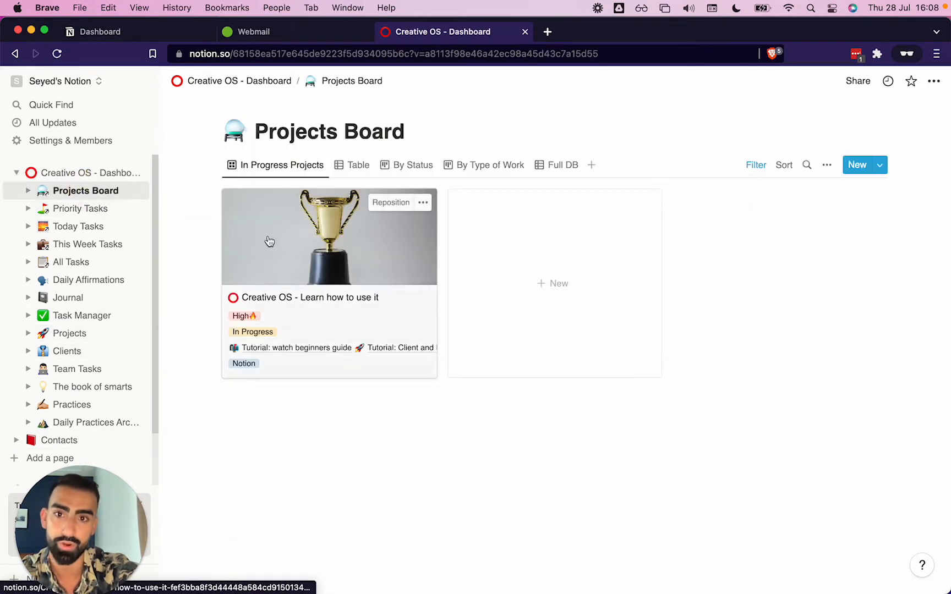
pyautogui.click(344, 165)
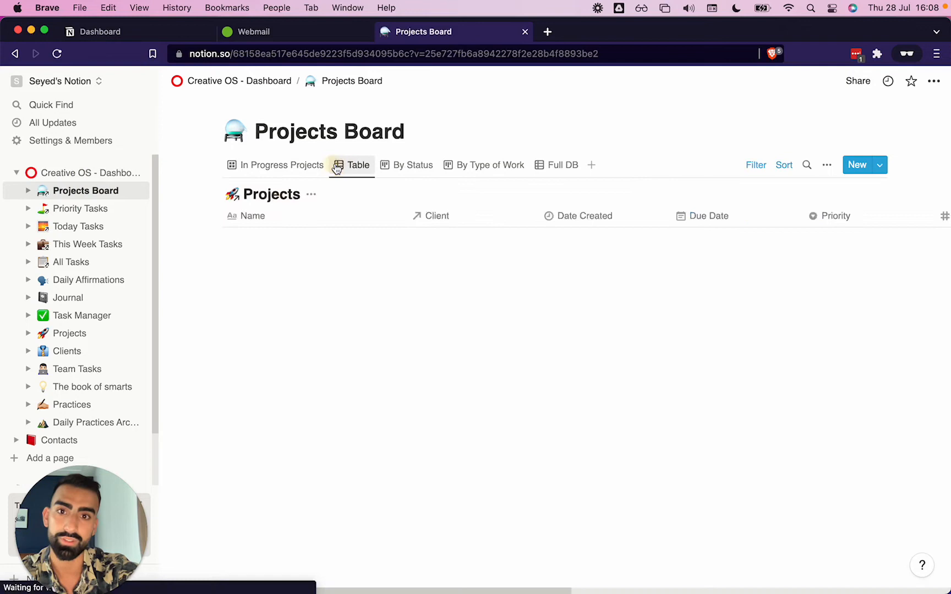
pyautogui.click(395, 165)
pyautogui.click(467, 165)
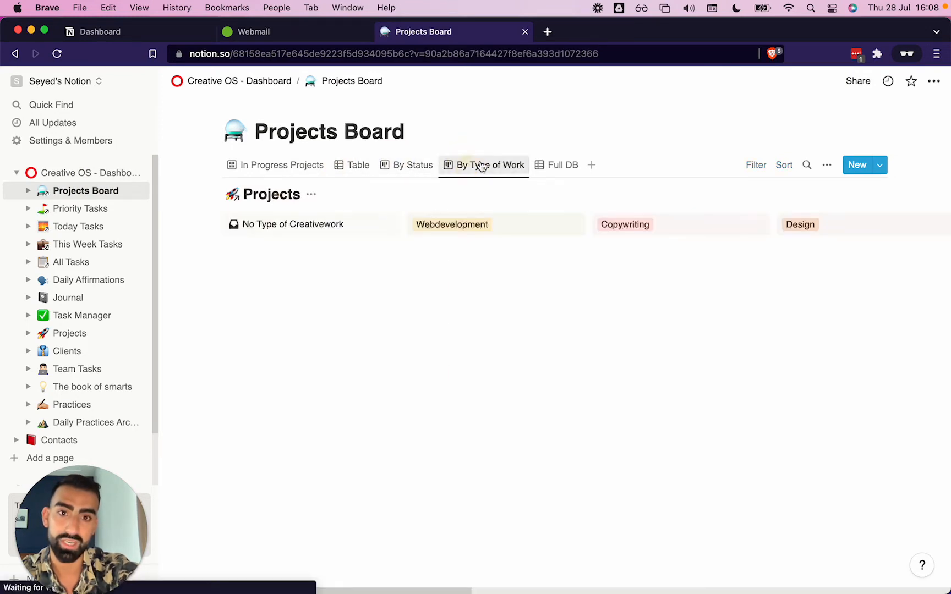
pyautogui.click(556, 166)
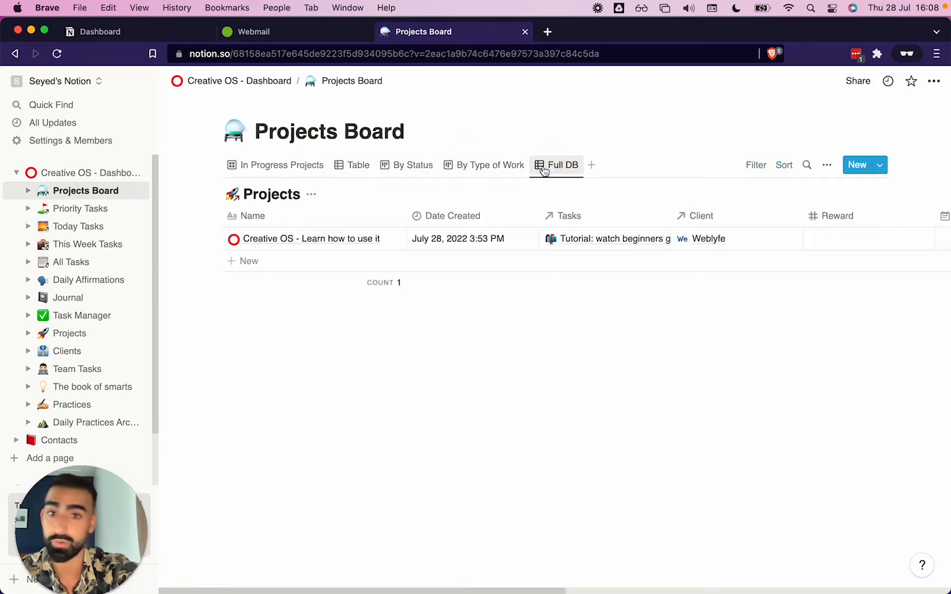
pyautogui.click(293, 166)
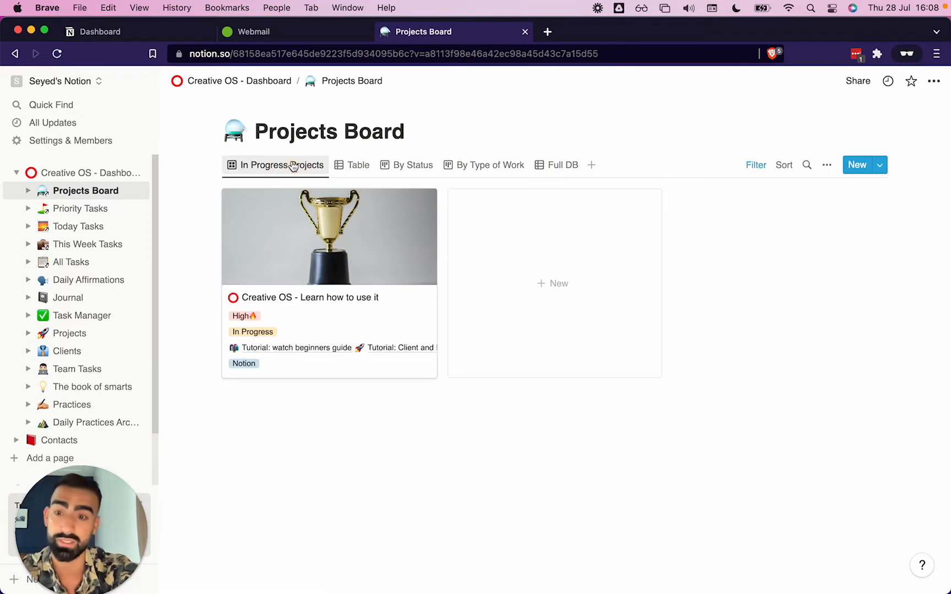
# Return to the Creative OS dashboard and open the Projects page from its shortcuts
pyautogui.click(80, 173)
pyautogui.click(773, 447)
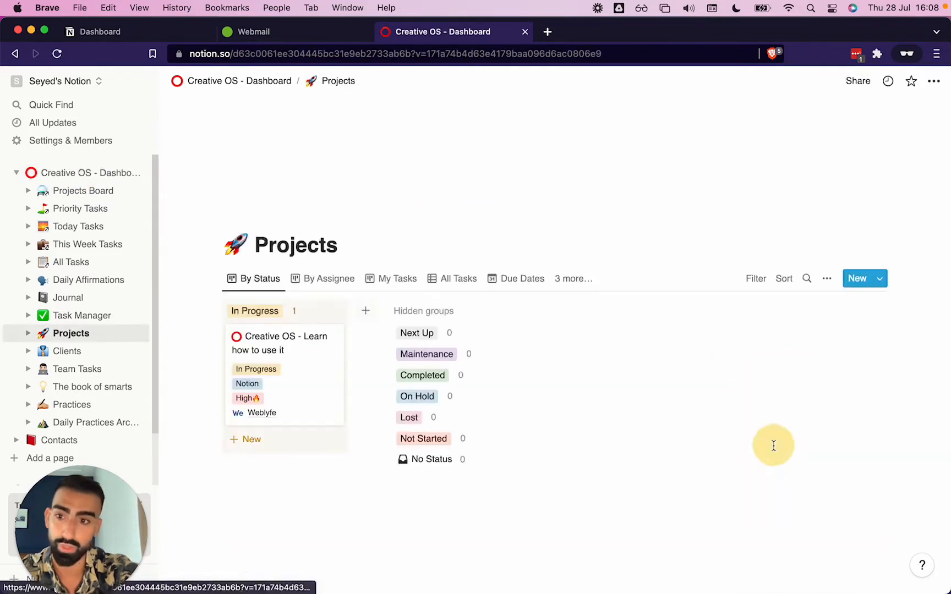
# Browse the Projects database's By Assignee, My Tasks, All Tasks, Due Dates and By Status views
pyautogui.click(327, 280)
pyautogui.click(385, 280)
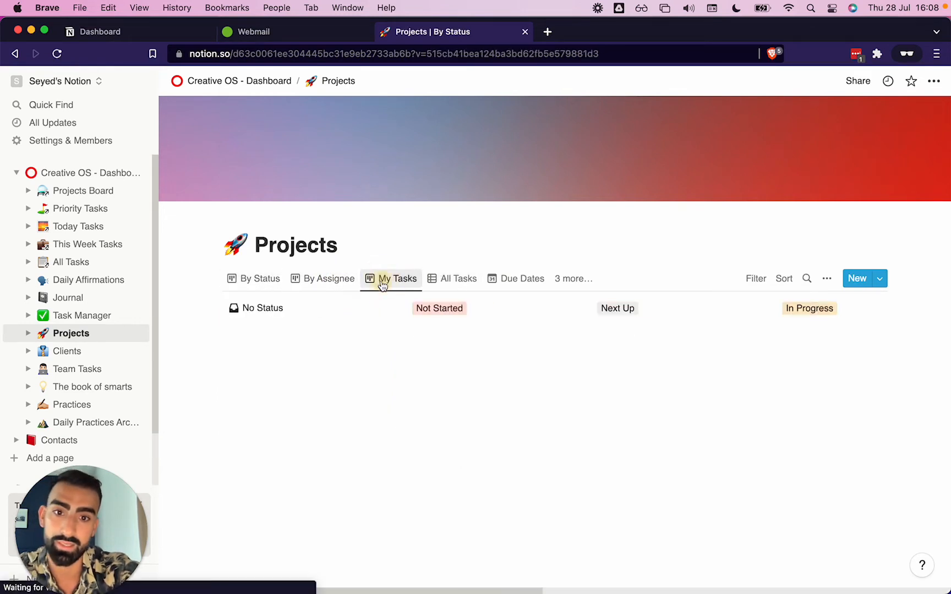
pyautogui.click(454, 280)
pyautogui.click(524, 278)
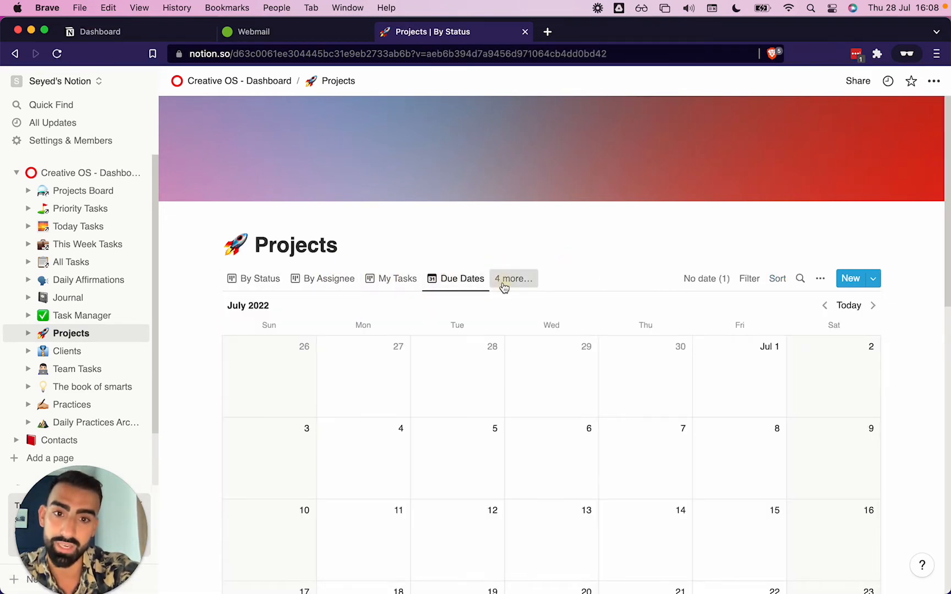
pyautogui.click(504, 281)
pyautogui.click(258, 280)
pyautogui.click(263, 281)
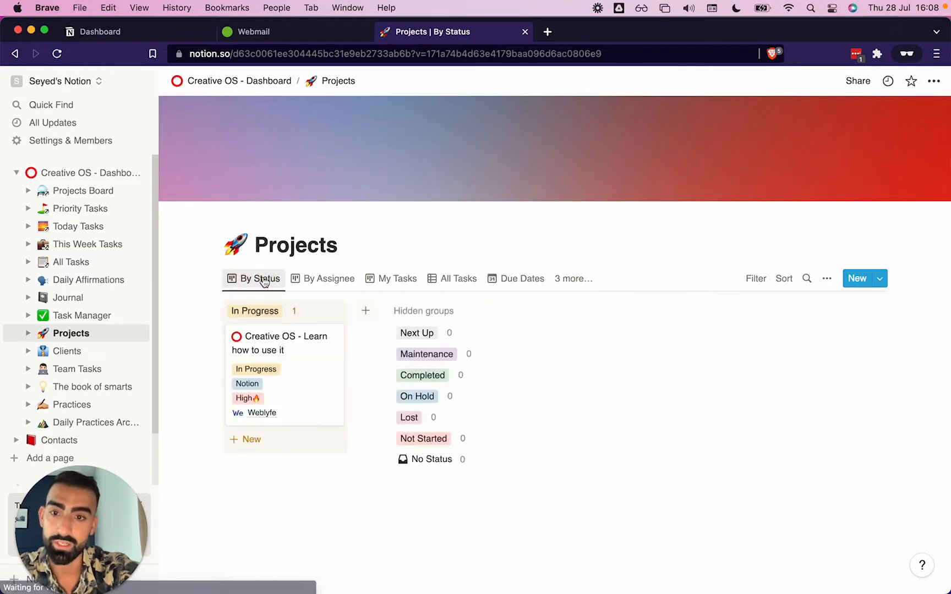
pyautogui.click(257, 283)
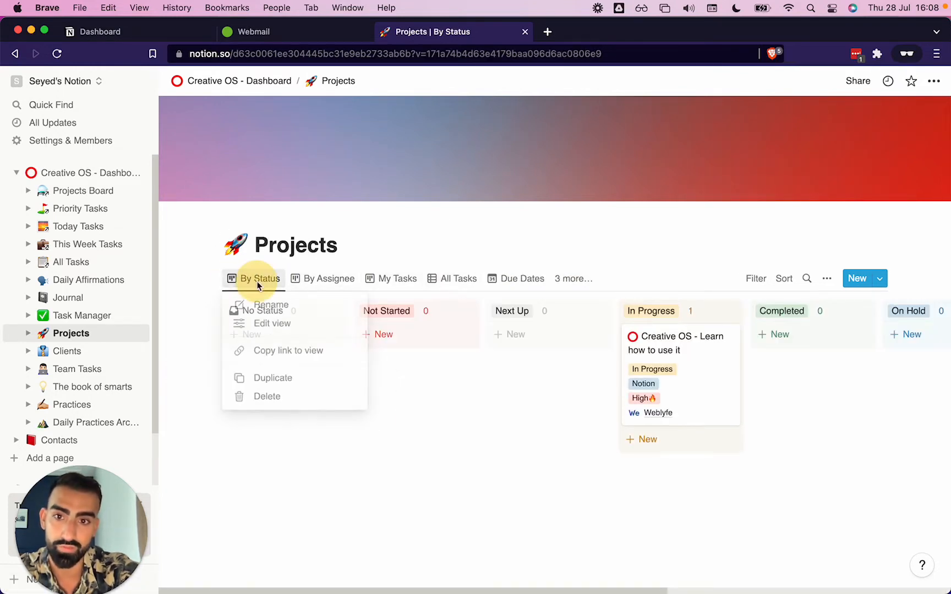
pyautogui.click(333, 280)
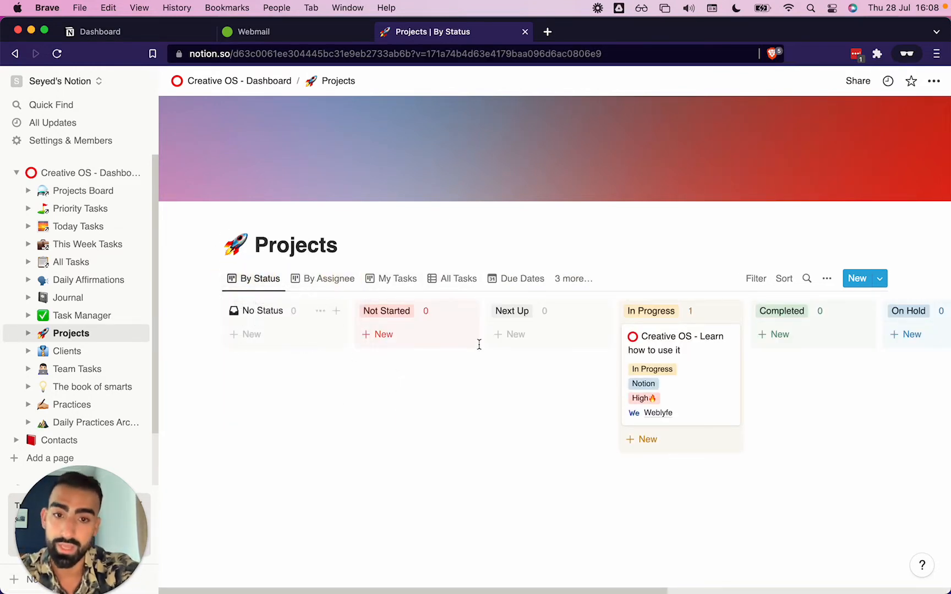
pyautogui.hscroll(5, 495, 342)
pyautogui.hscroll(-5, 497, 343)
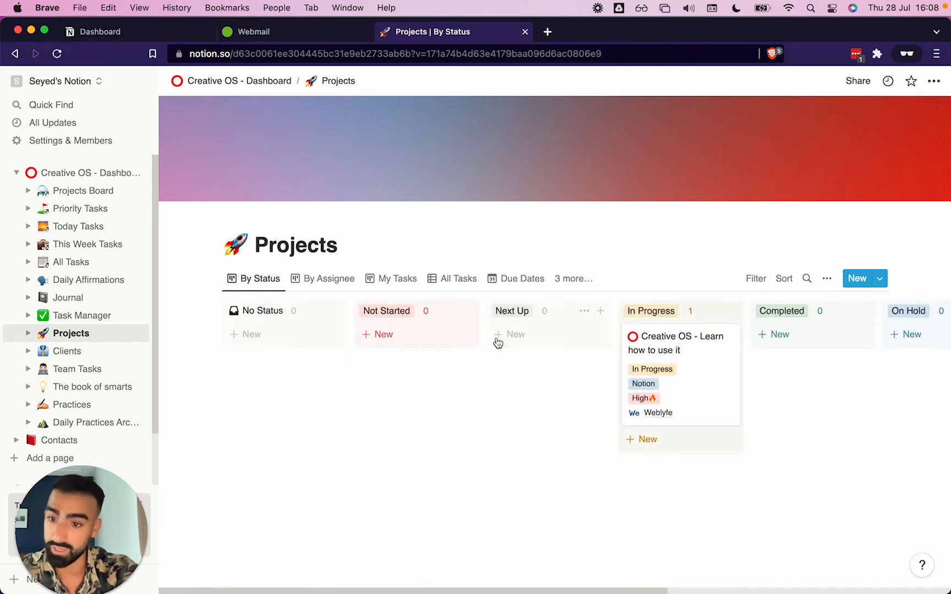
# Inspect the By Assignee board's columns and its view options for shown properties
pyautogui.click(299, 279)
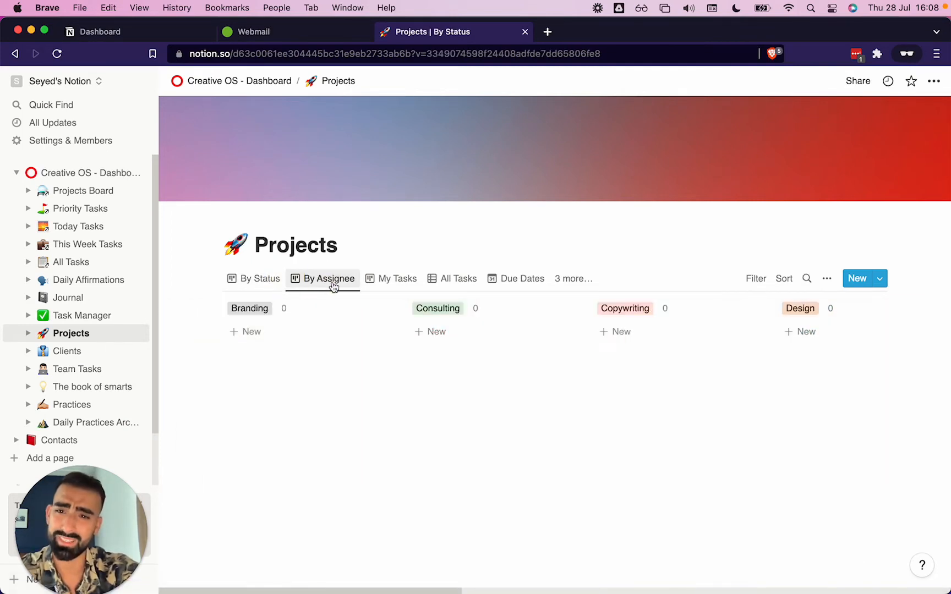
pyautogui.hscroll(10, 402, 342)
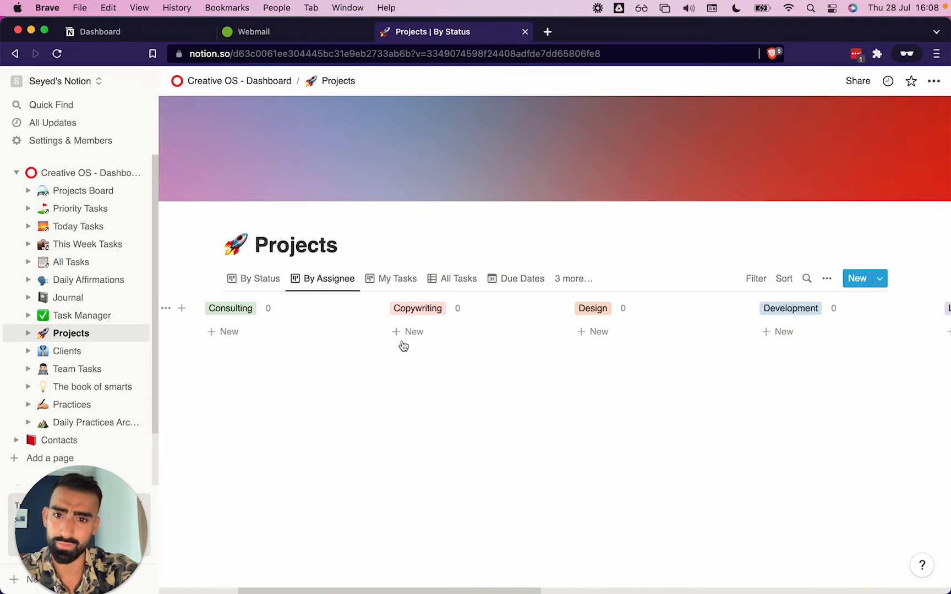
pyautogui.hscroll(10, 402, 345)
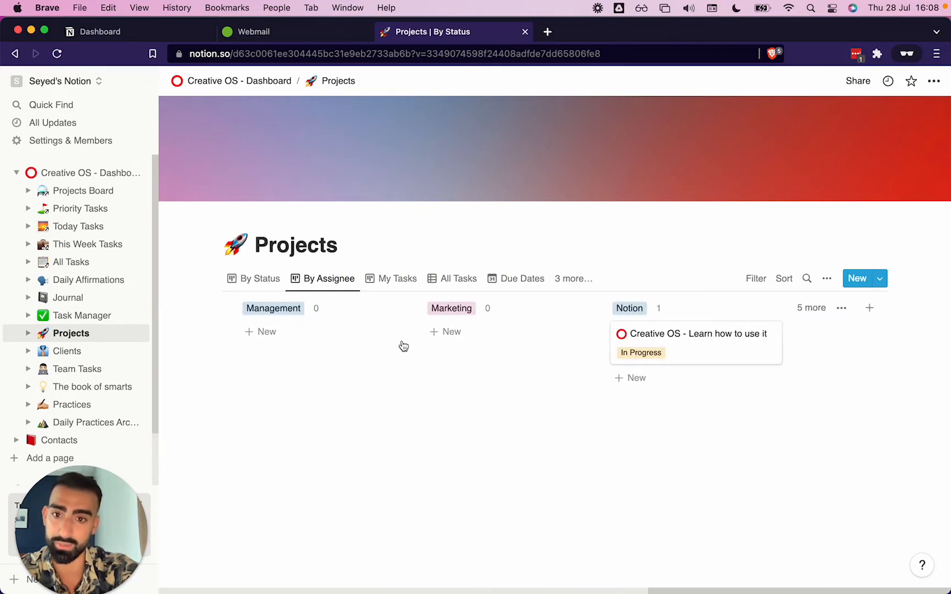
pyautogui.click(331, 275)
pyautogui.click(339, 325)
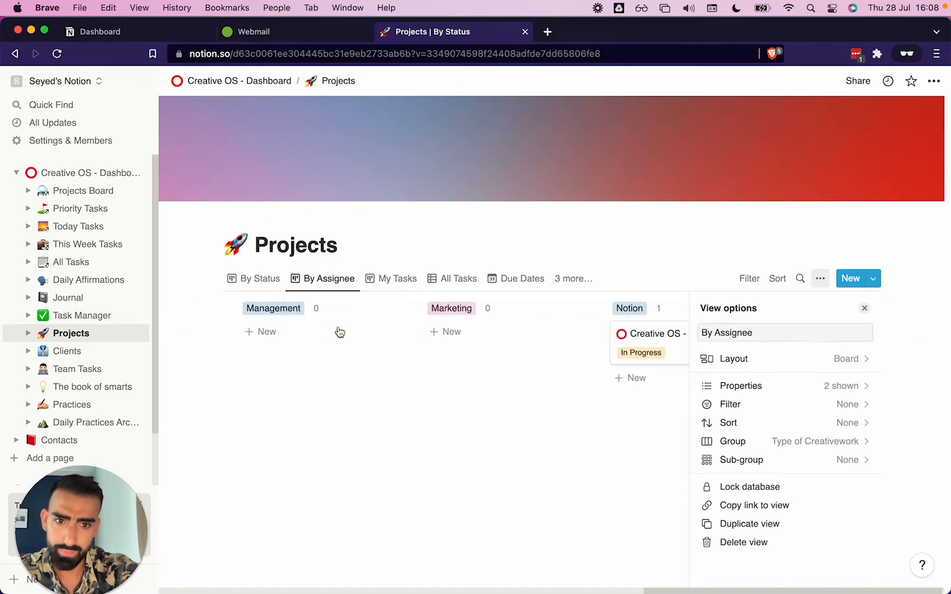
pyautogui.click(703, 385)
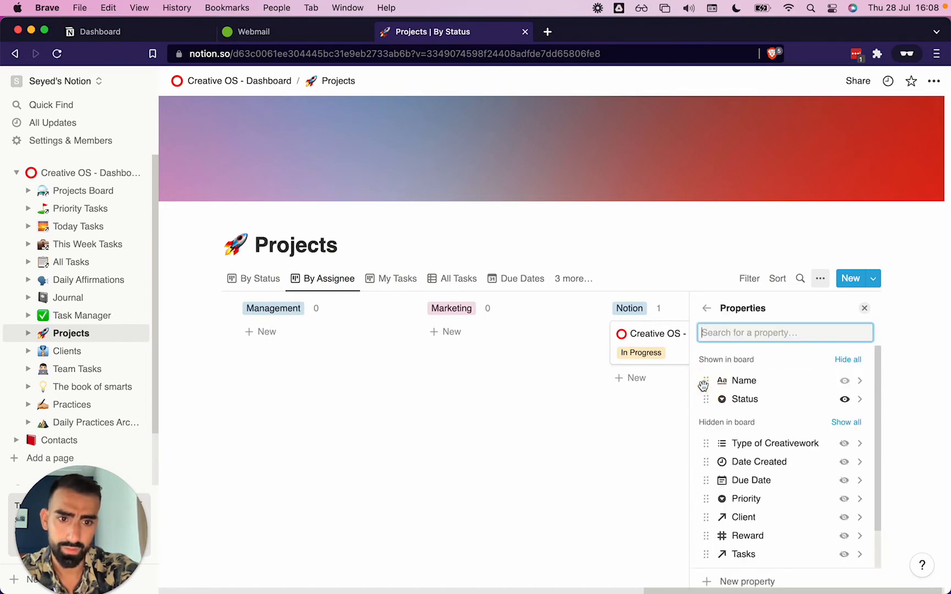
pyautogui.click(318, 388)
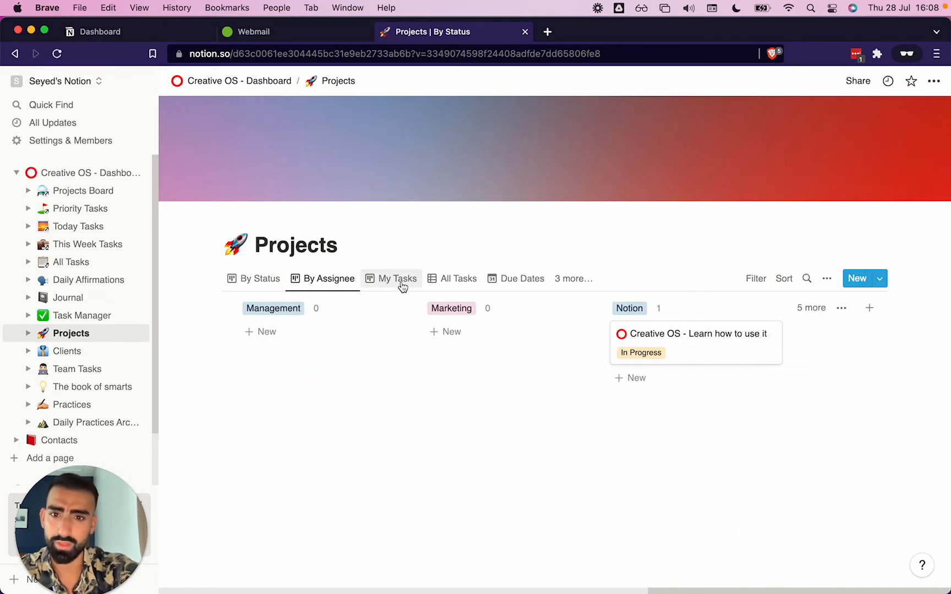
# Browse the My Tasks board, the All Tasks table and the Due Dates view of Projects
pyautogui.click(400, 281)
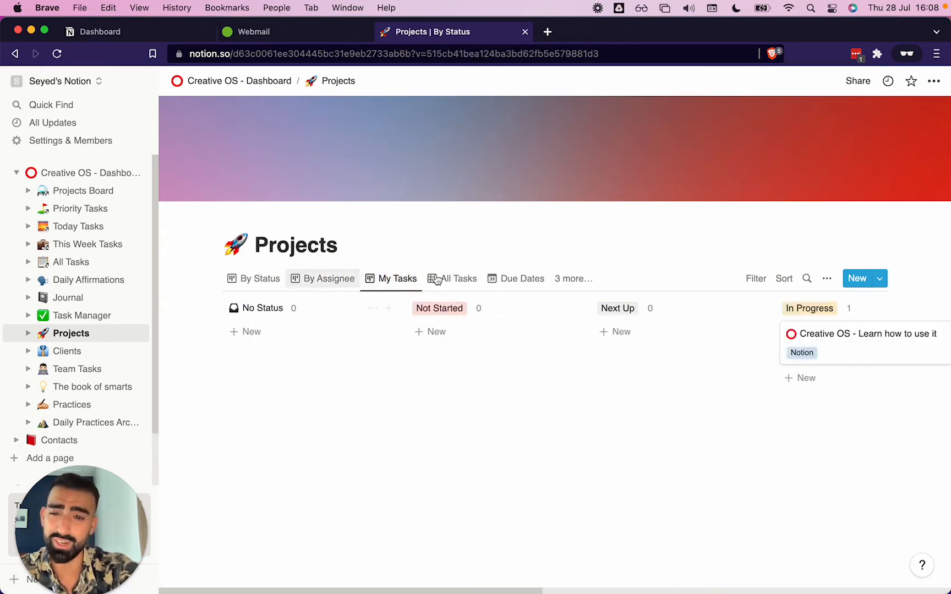
pyautogui.hscroll(10, 442, 367)
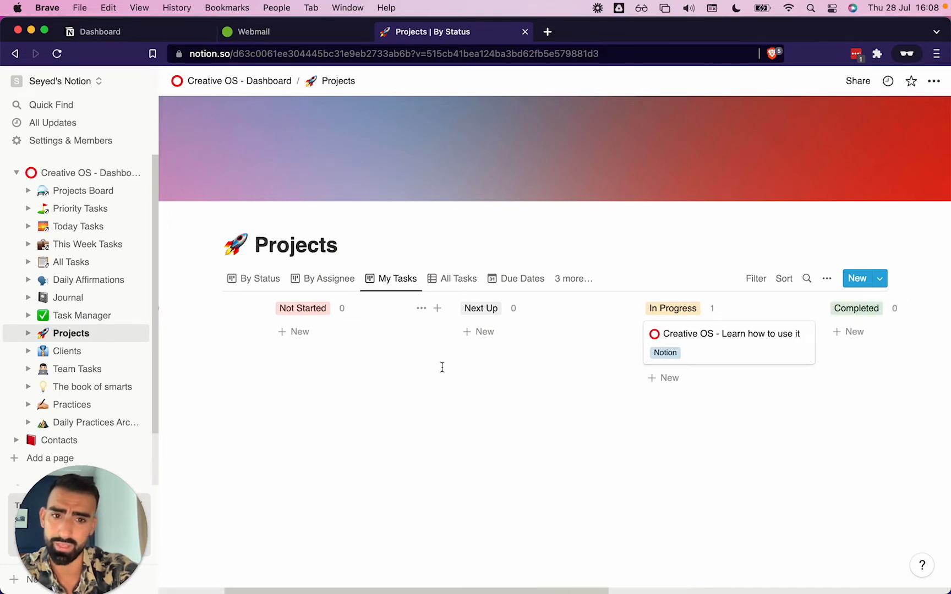
pyautogui.hscroll(6, 442, 368)
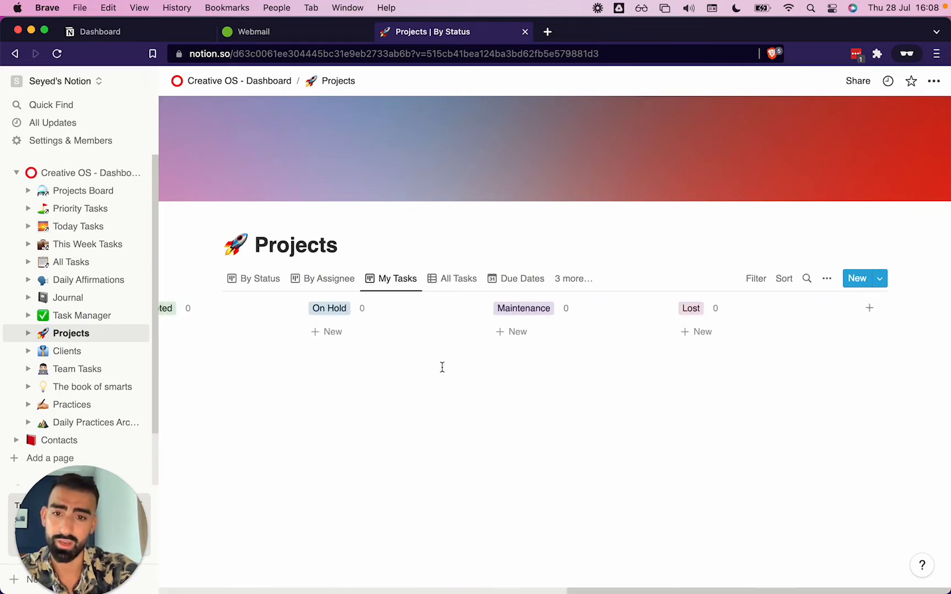
pyautogui.hscroll(-15, 442, 367)
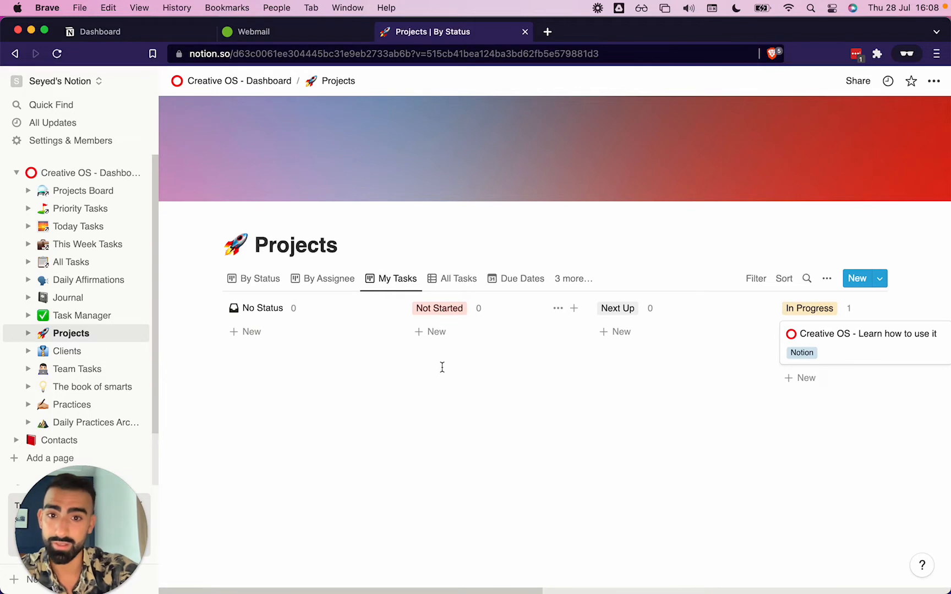
pyautogui.click(455, 278)
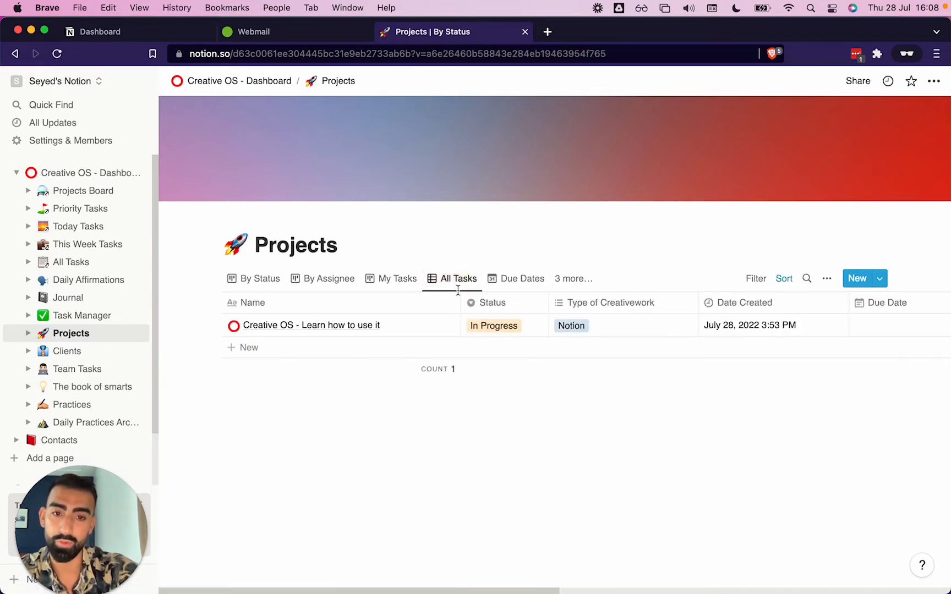
pyautogui.hscroll(15, 666, 347)
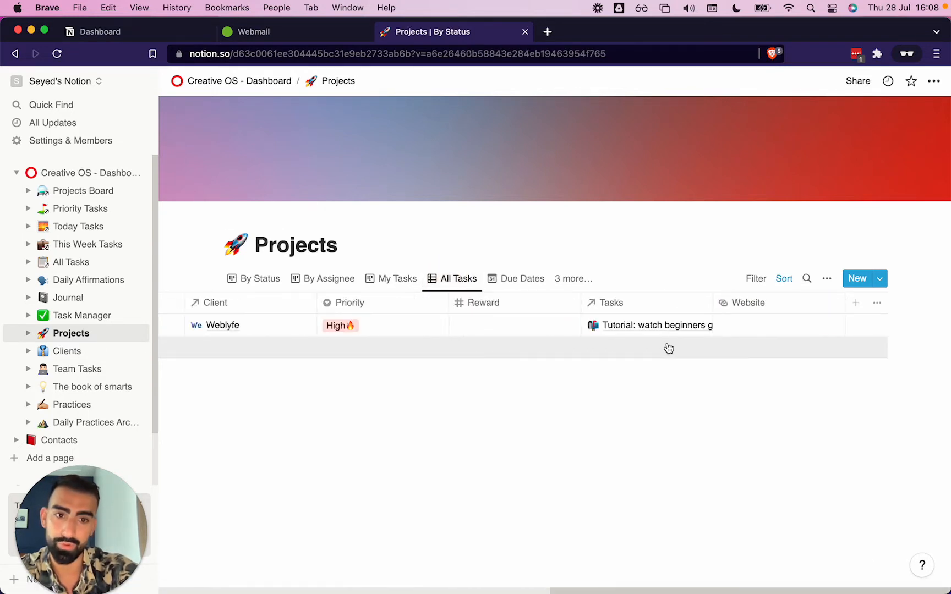
pyautogui.hscroll(-10, 669, 348)
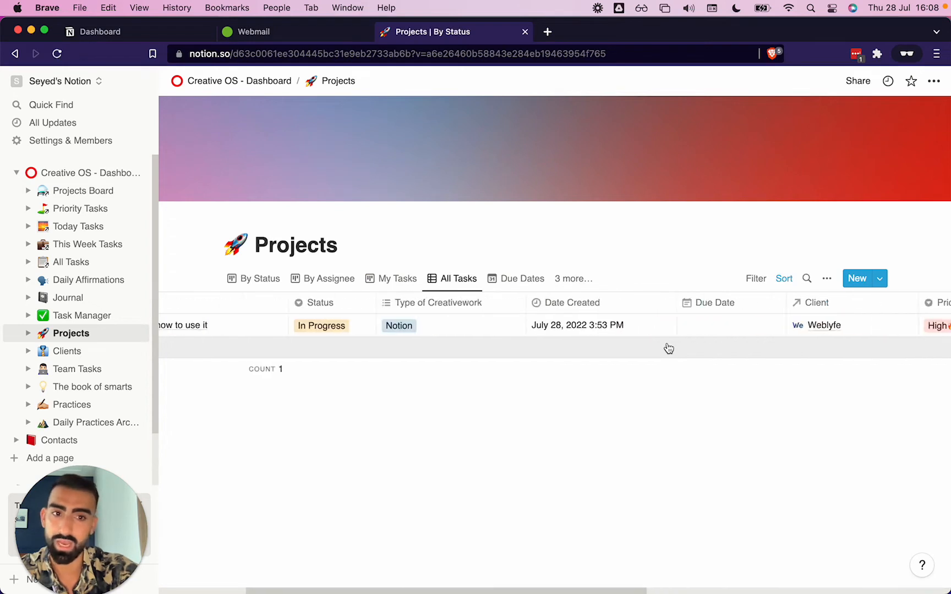
pyautogui.hscroll(-5, 669, 349)
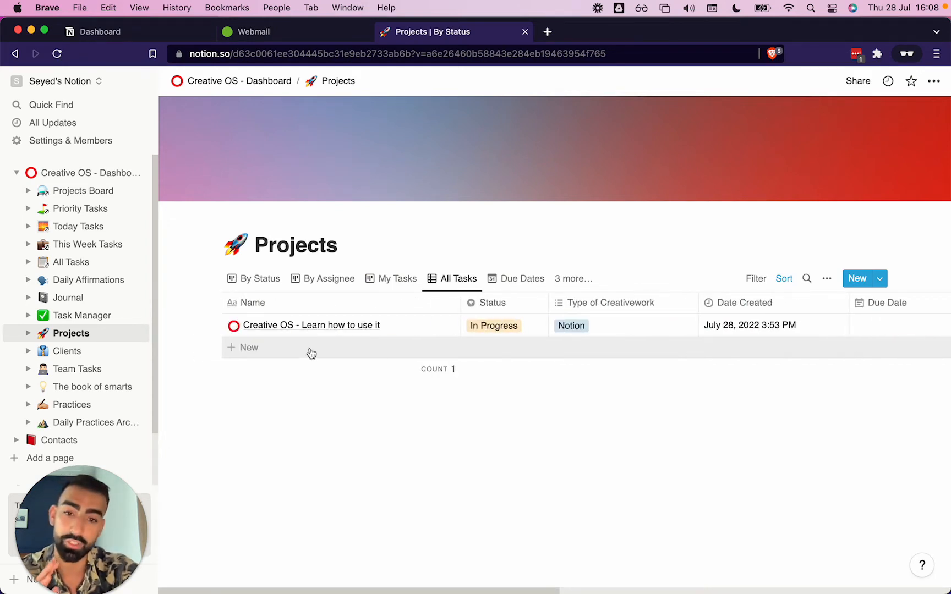
pyautogui.click(530, 279)
pyautogui.click(254, 278)
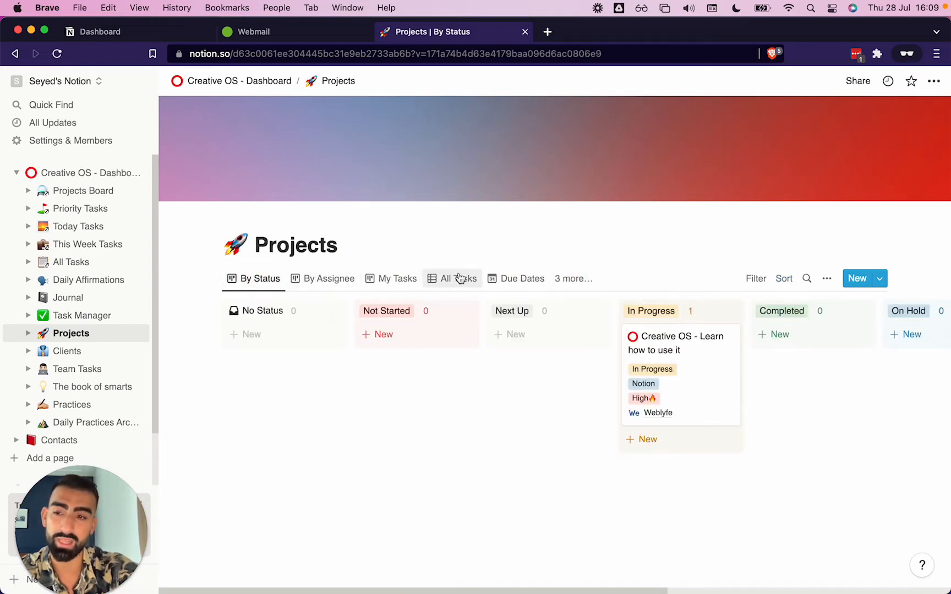
# Open the Projects Board and add a new project titled "Build an empire"
pyautogui.click(61, 191)
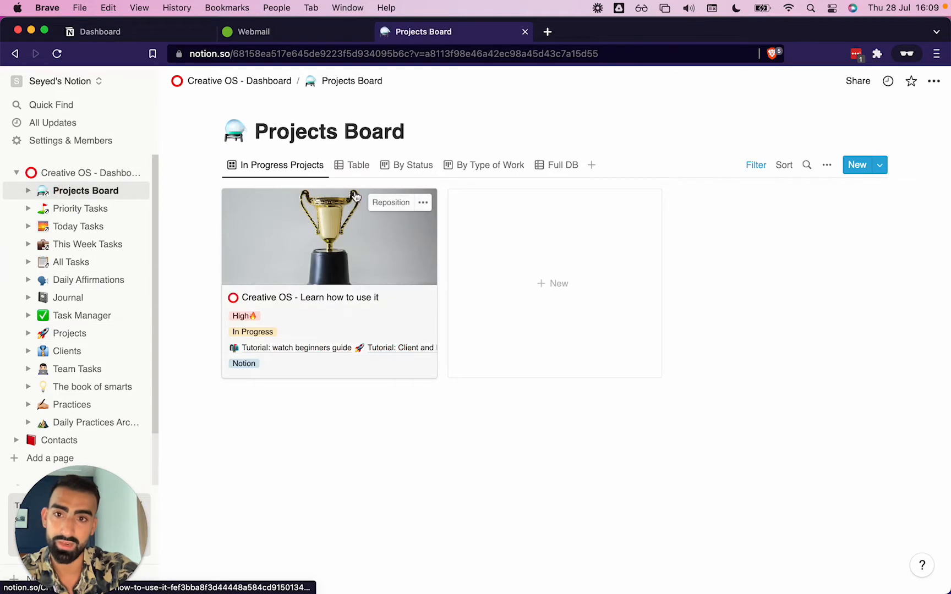
pyautogui.click(573, 257)
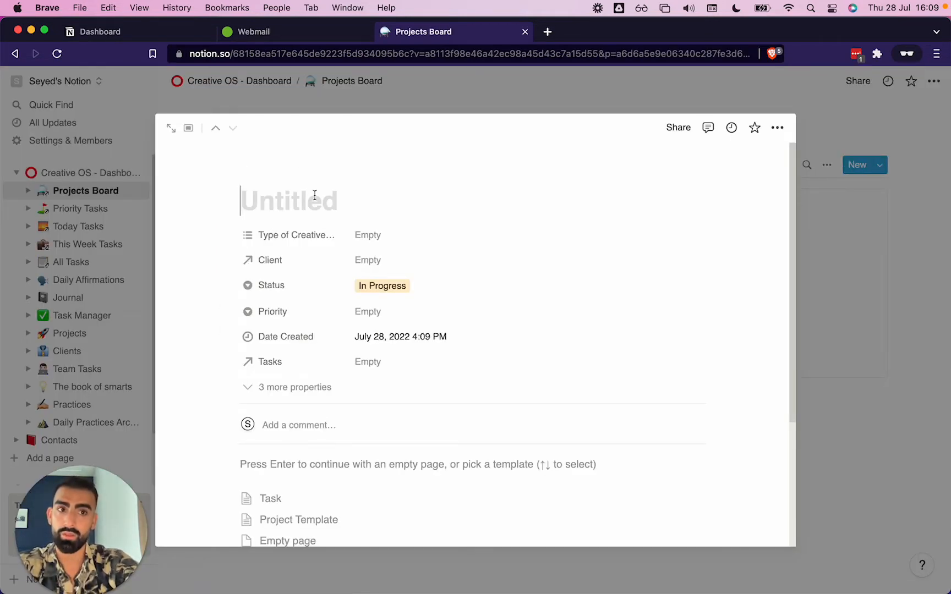
pyautogui.write('Build an em')
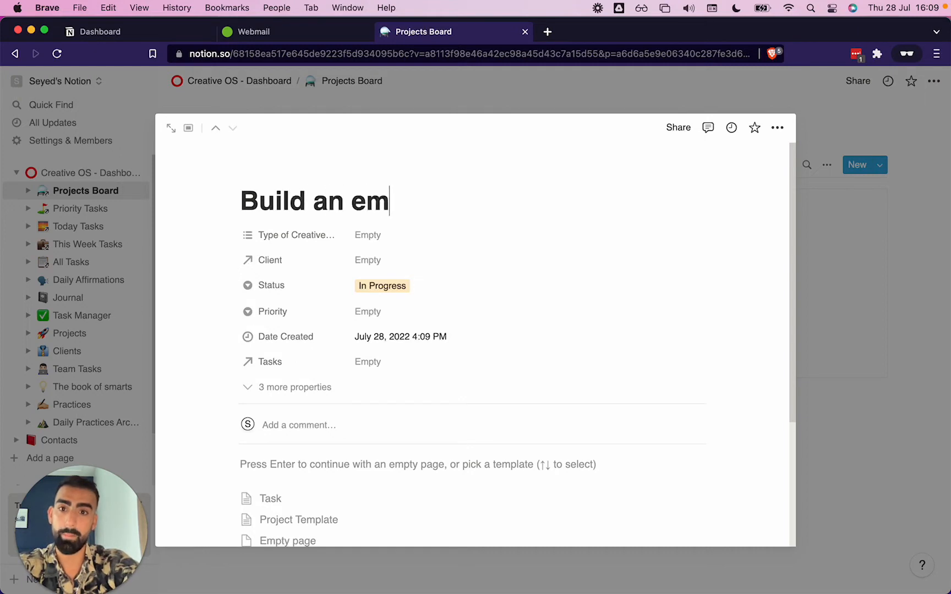
pyautogui.write('pire')
# Add a page icon to the project and change it to the camel emoji
pyautogui.click(254, 174)
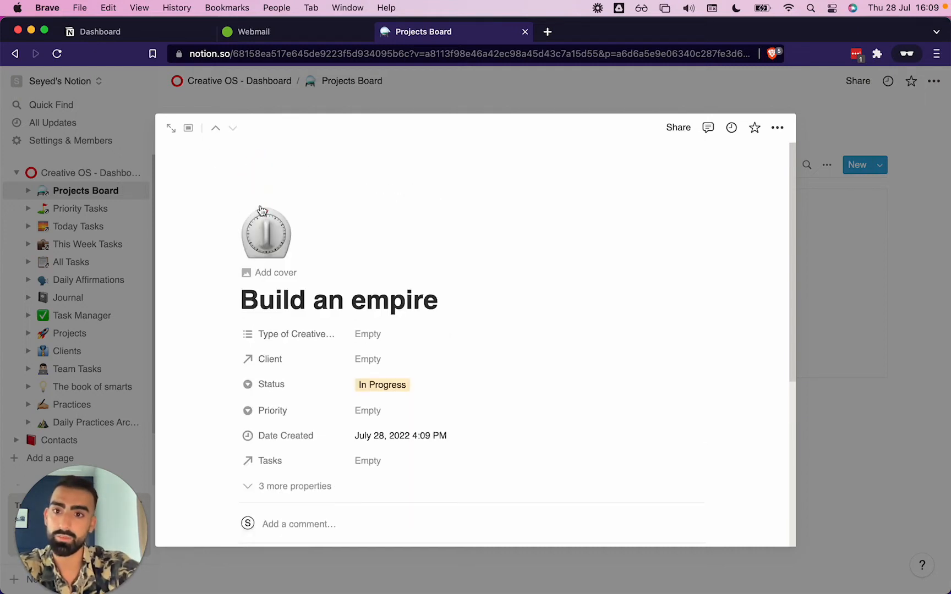
pyautogui.click(262, 211)
pyautogui.write('colo')
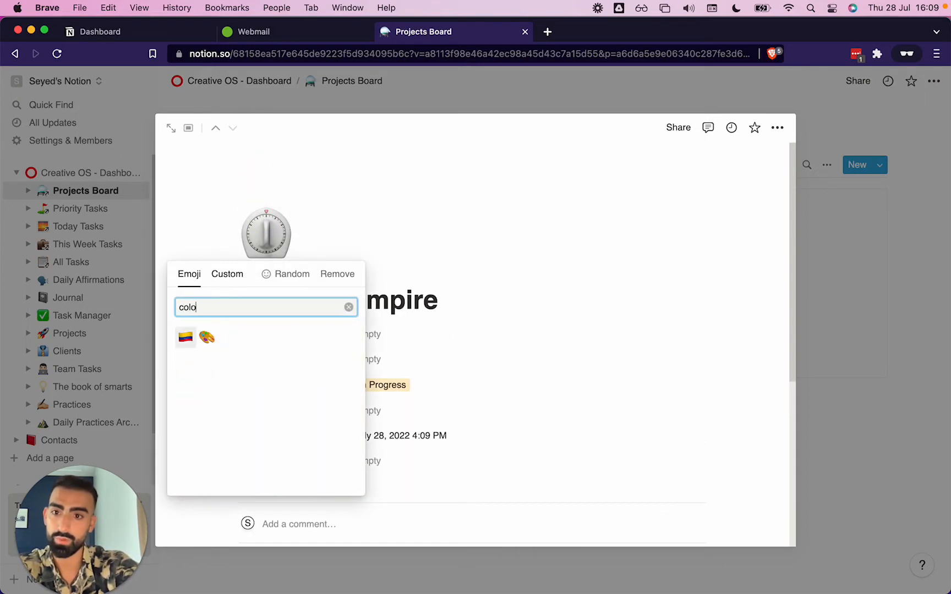
pyautogui.press('BackSpace')
pyautogui.press('BackSpace')
pyautogui.press('BackSpace')
pyautogui.press('BackSpace')
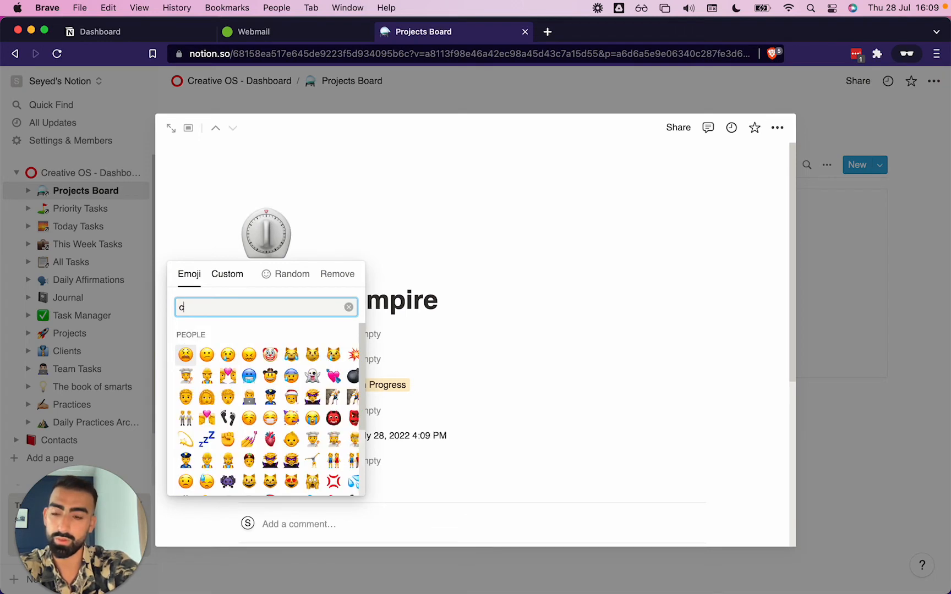
pyautogui.write('rome')
pyautogui.click(185, 338)
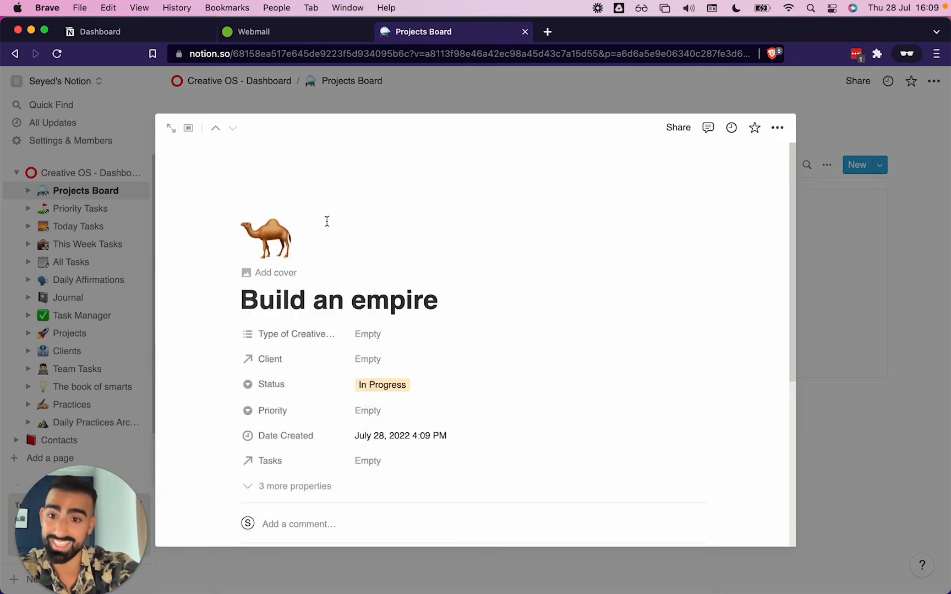
# Inspect the Type of Creativework property and its list of options
pyautogui.scroll(-2, 292, 336)
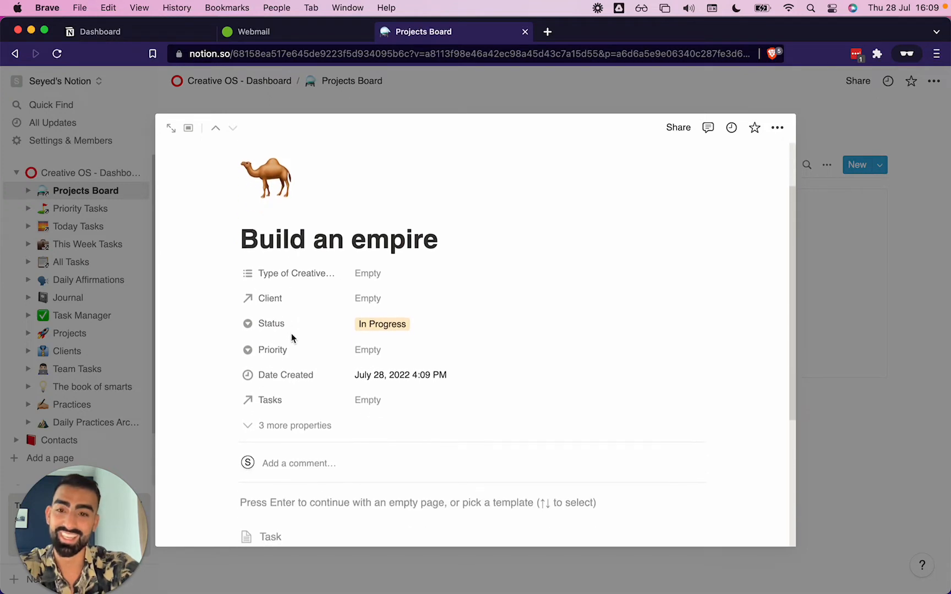
pyautogui.click(372, 273)
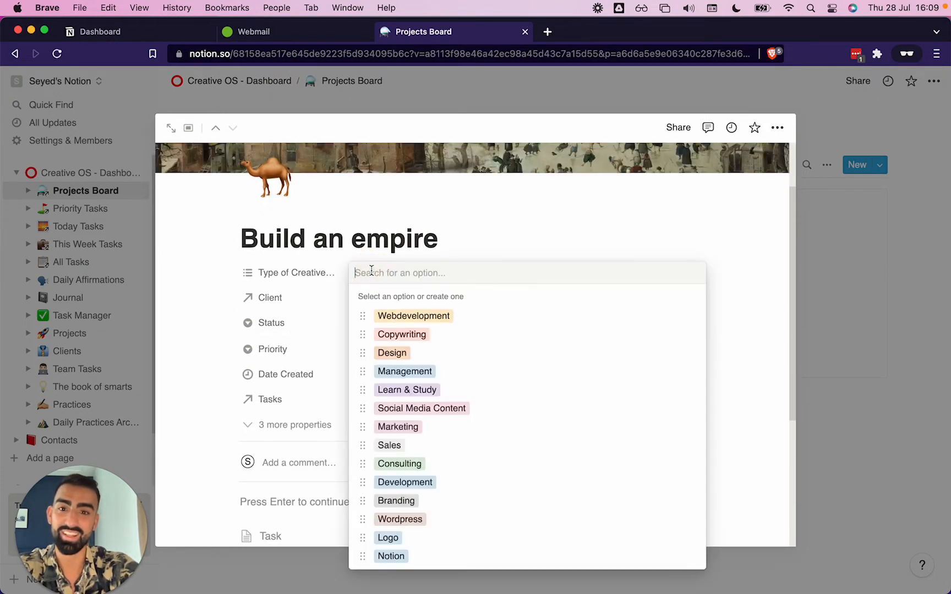
pyautogui.press('Escape')
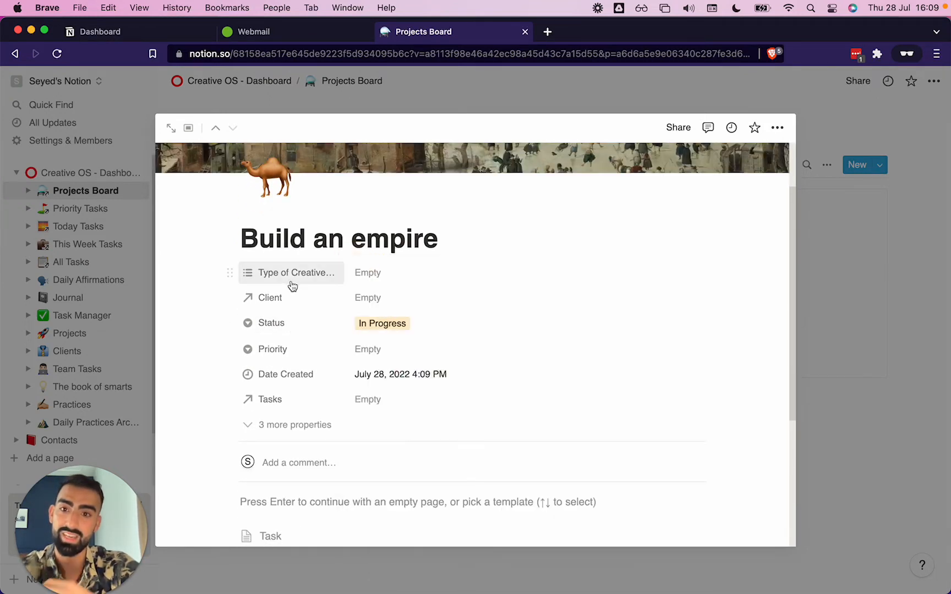
pyautogui.click(287, 276)
pyautogui.click(287, 277)
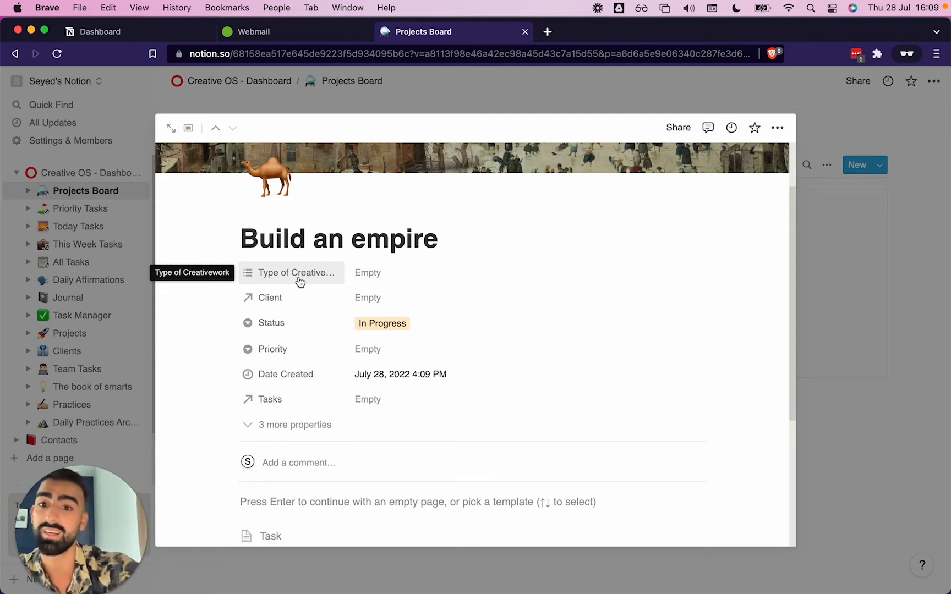
# Tag the project's Type of Creativework with Copywriting, Design, Management, Development, Consulting, Logo and Notion
pyautogui.click(374, 275)
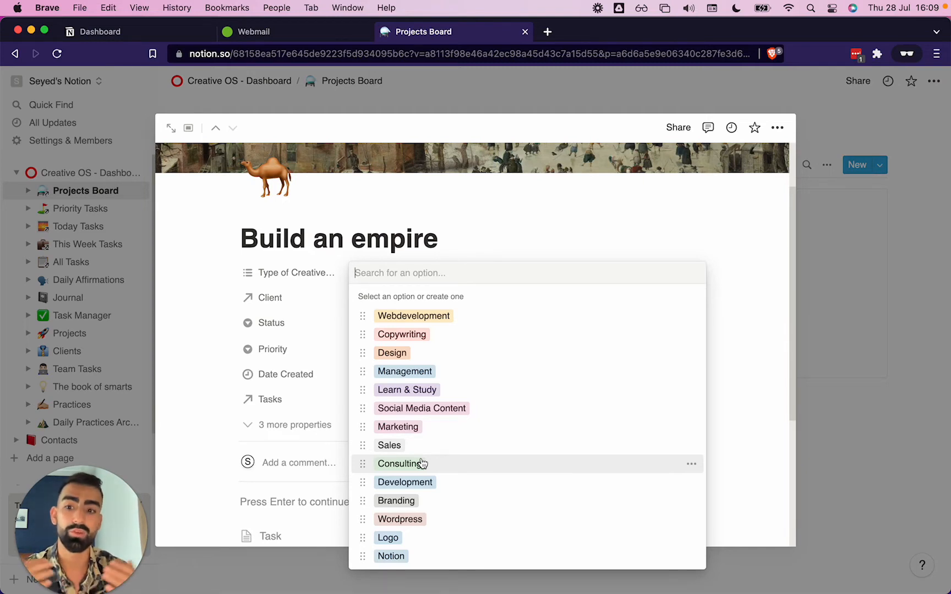
pyautogui.click(413, 337)
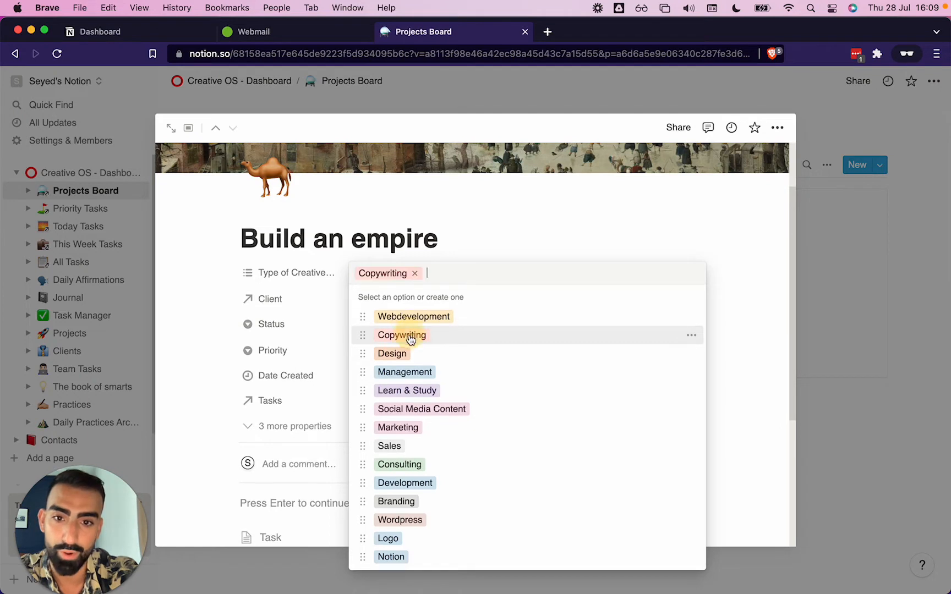
pyautogui.click(404, 357)
pyautogui.click(405, 372)
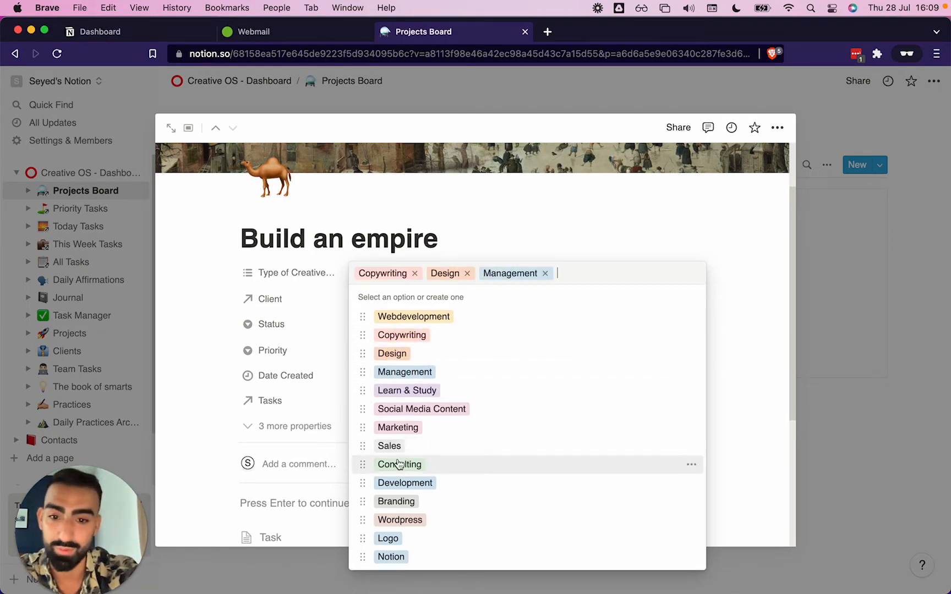
pyautogui.click(402, 483)
pyautogui.click(399, 464)
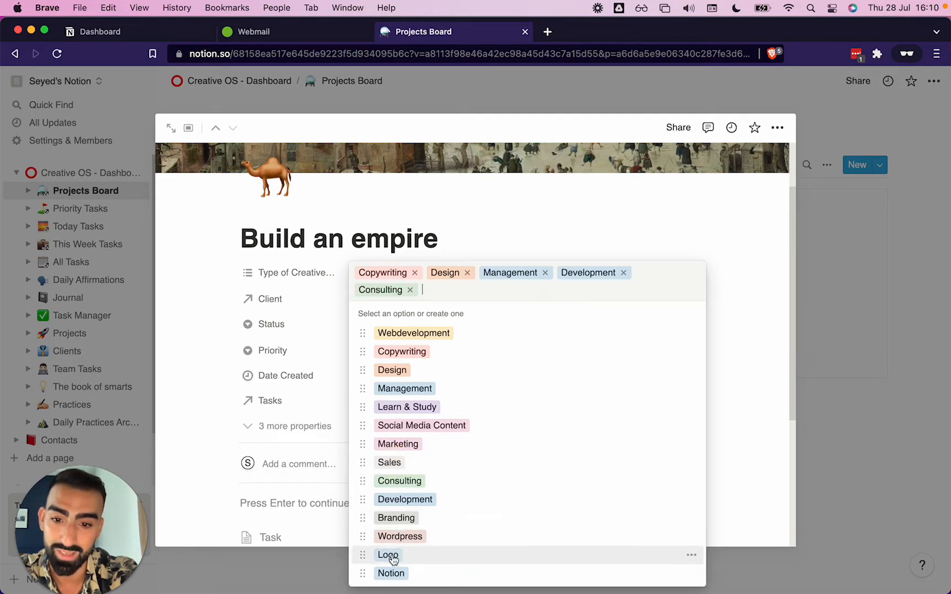
pyautogui.click(390, 556)
pyautogui.click(391, 576)
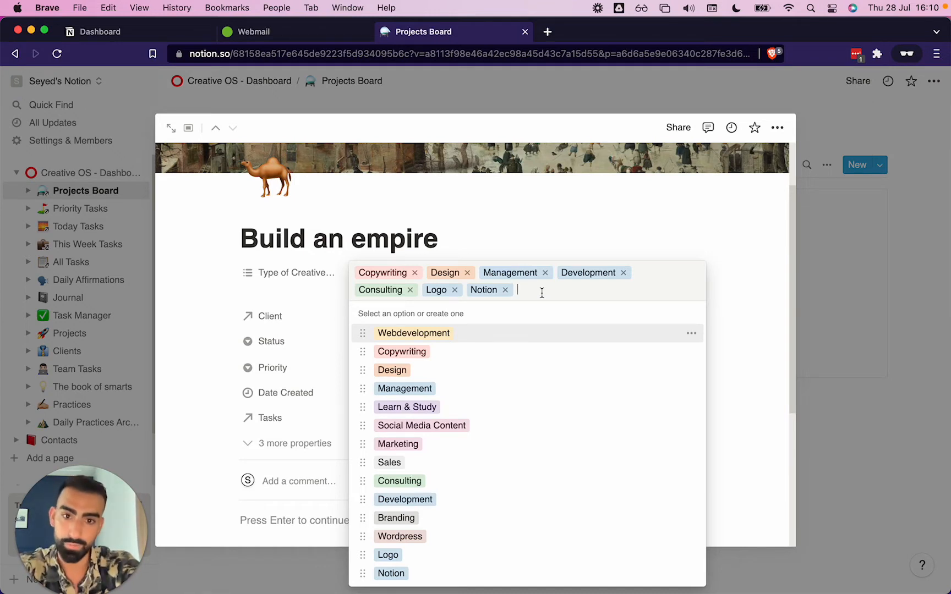
# Create a new Construction option and also add Webdevelopment to the project's Type of Creativework
pyautogui.write('Construction')
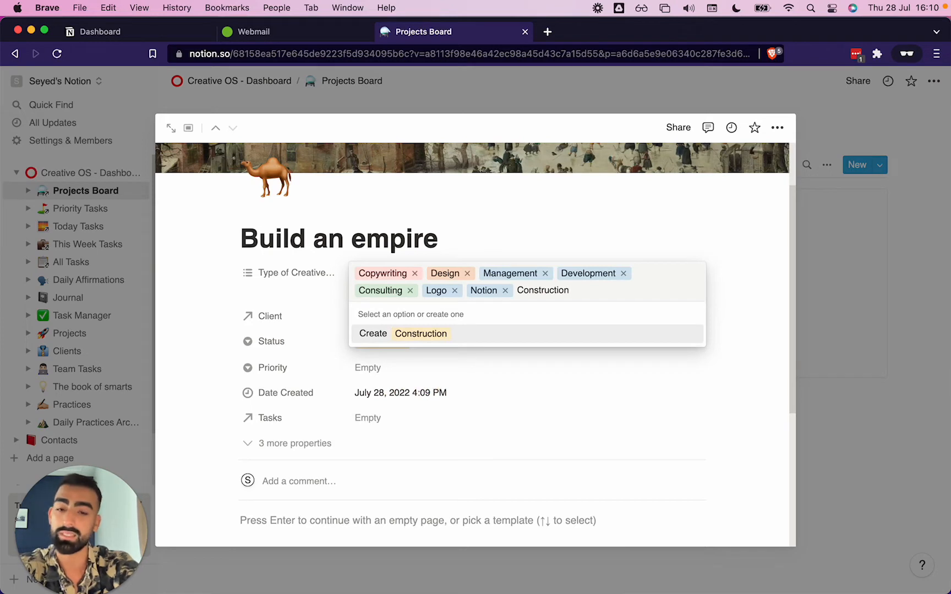
pyautogui.press('Return')
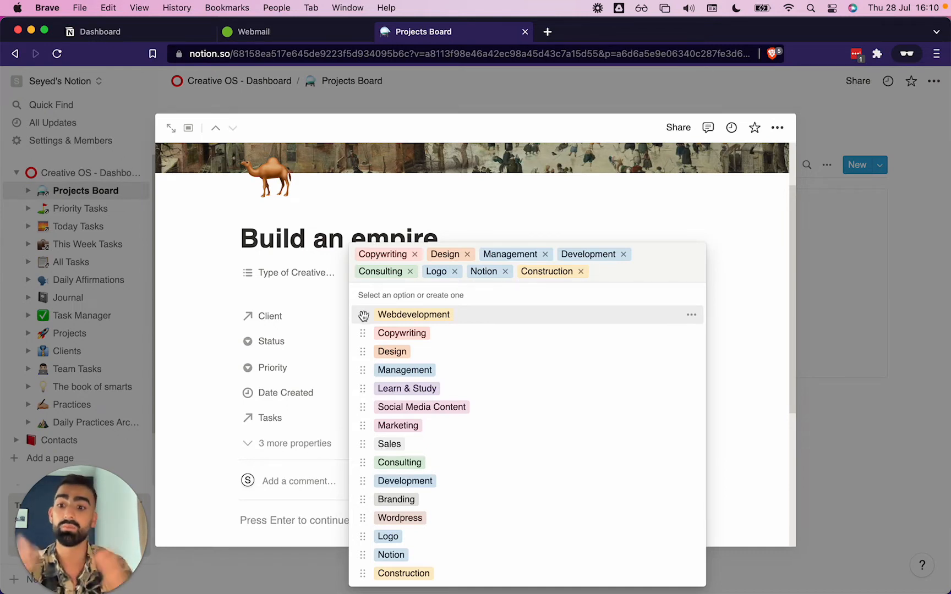
pyautogui.click(363, 315)
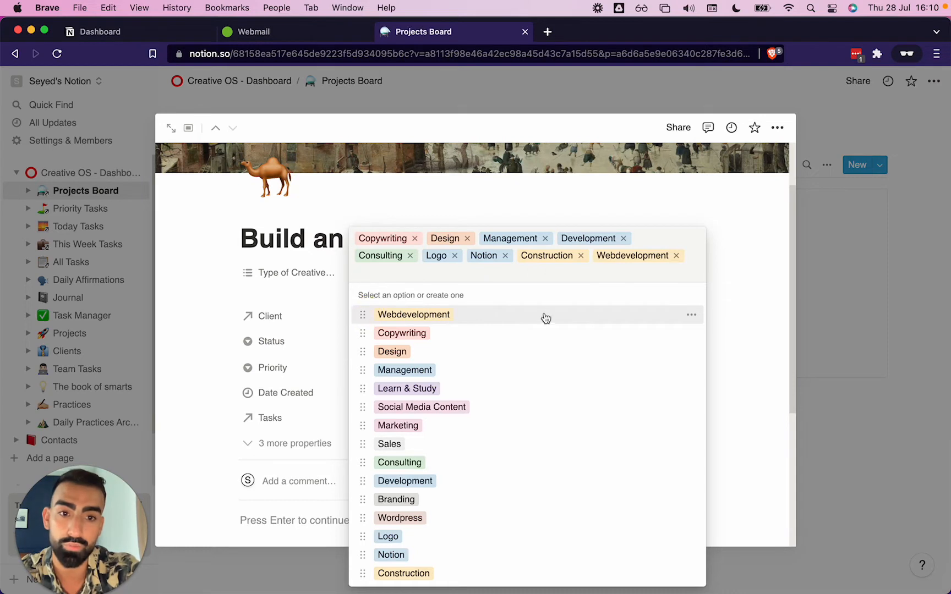
# Open the Webdevelopment option's settings for its name, deletion and colour, then close the list
pyautogui.click(691, 315)
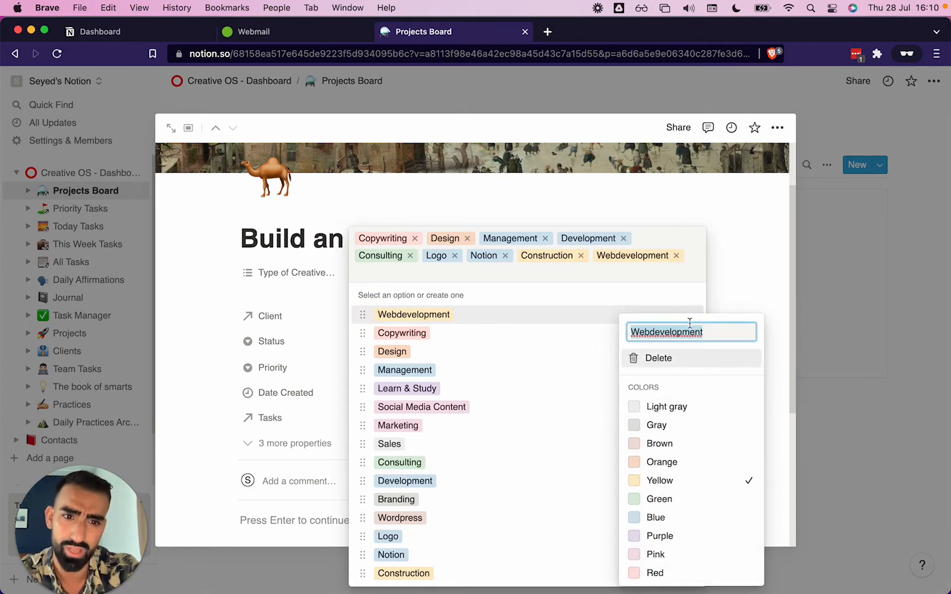
pyautogui.click(673, 330)
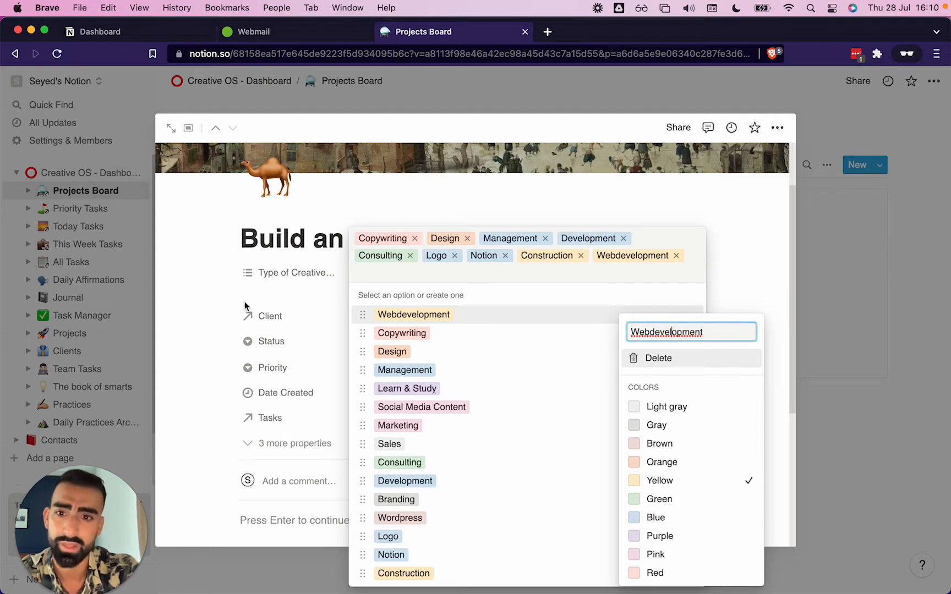
pyautogui.click(283, 289)
pyautogui.click(318, 290)
# Change the project's cover to an Unsplash image found by searching for castle
pyautogui.scroll(3, 502, 270)
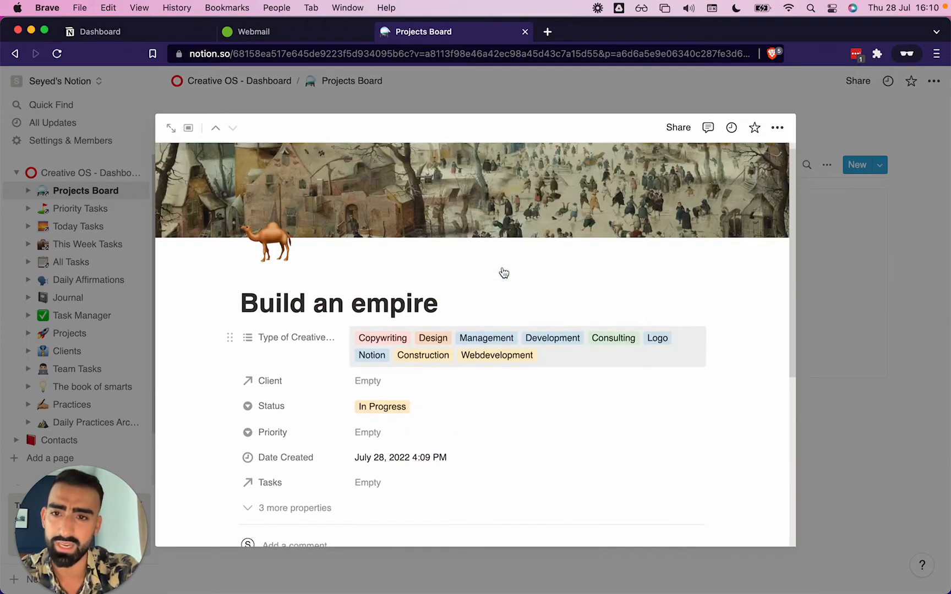
pyautogui.click(605, 237)
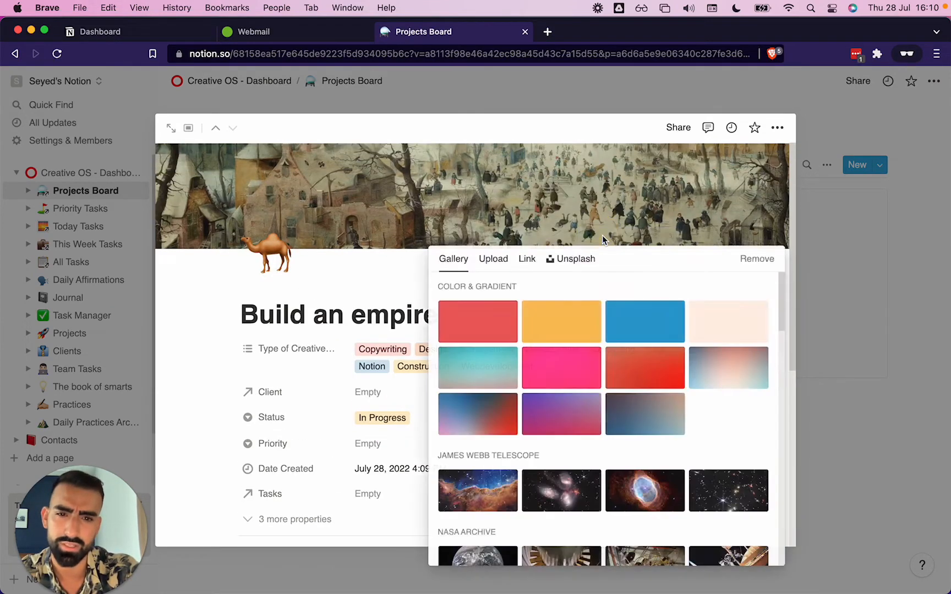
pyautogui.scroll(-4, 500, 520)
pyautogui.scroll(-6, 499, 520)
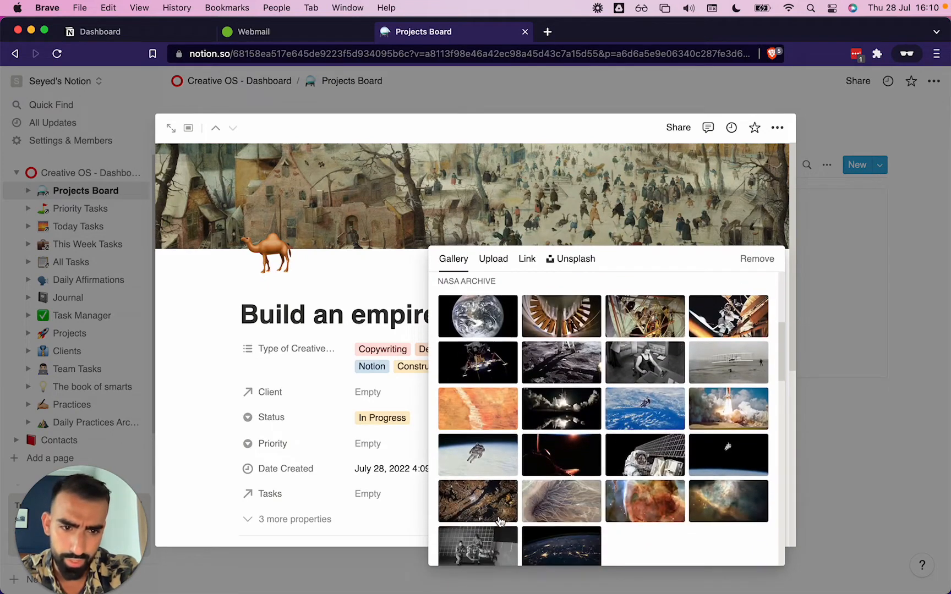
pyautogui.scroll(-2, 498, 516)
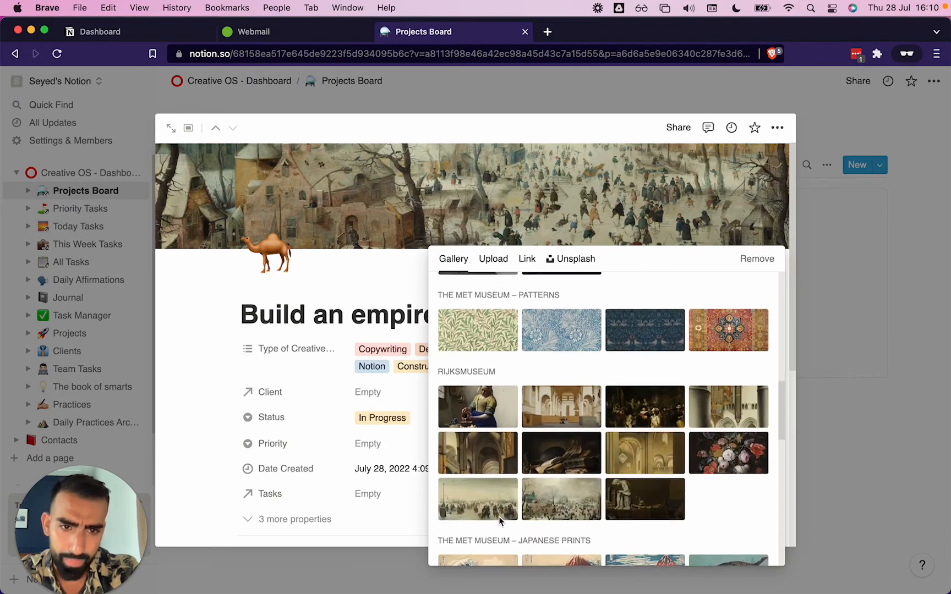
pyautogui.click(580, 263)
pyautogui.write('castle')
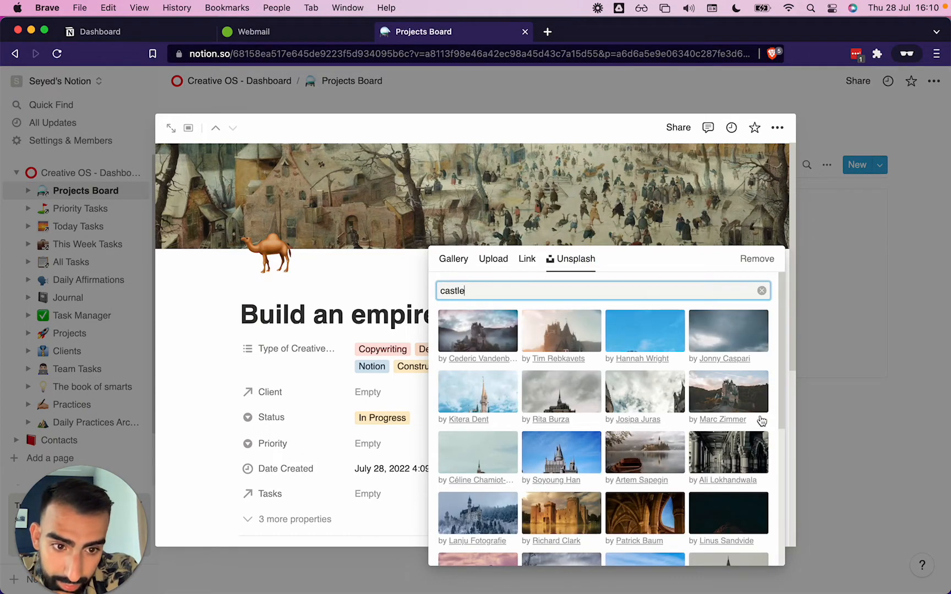
pyautogui.click(732, 455)
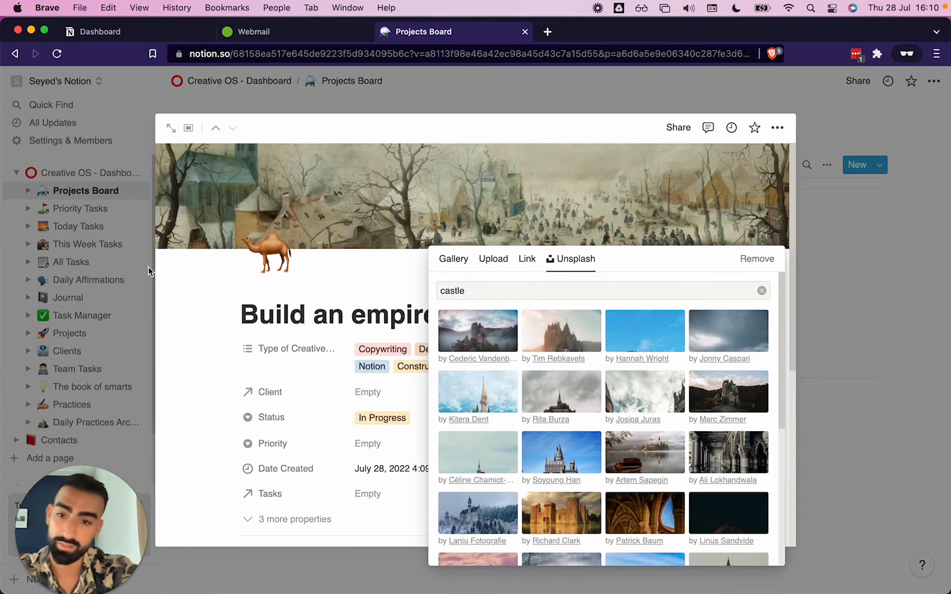
pyautogui.click(178, 377)
# Inspect the Client property's menu of rename, edit, hide and delete options
pyautogui.scroll(-1, 175, 377)
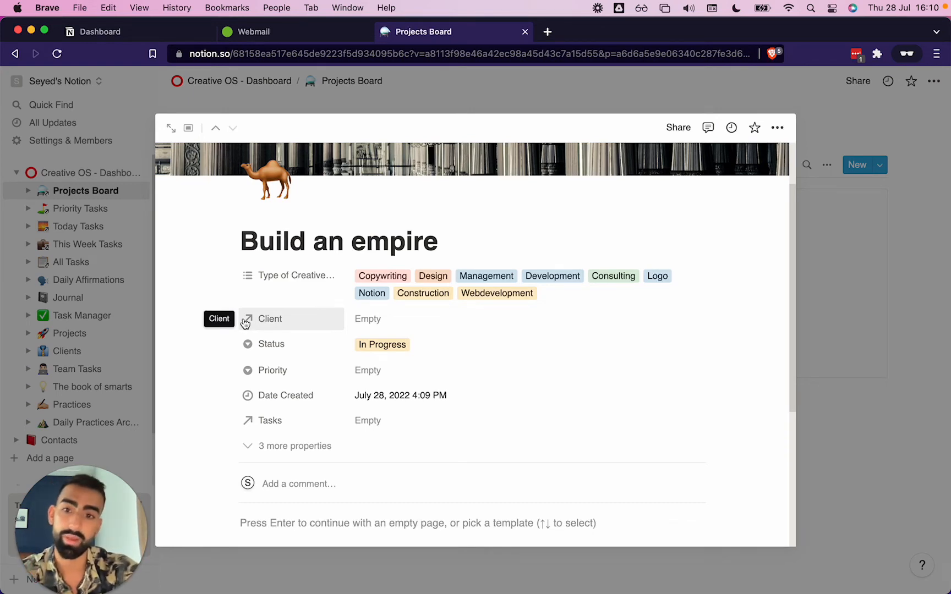
pyautogui.click(277, 325)
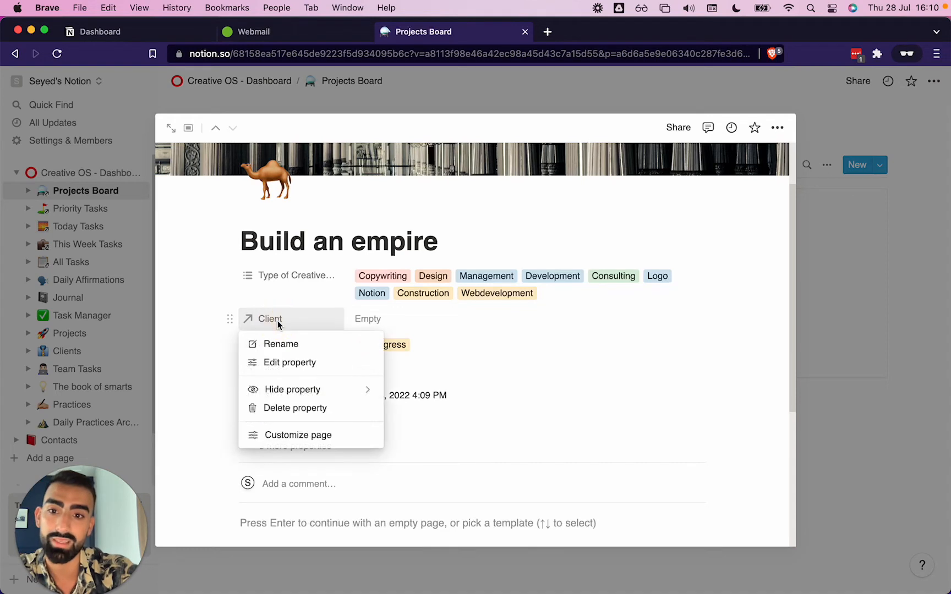
pyautogui.click(437, 323)
pyautogui.scroll(3, 437, 323)
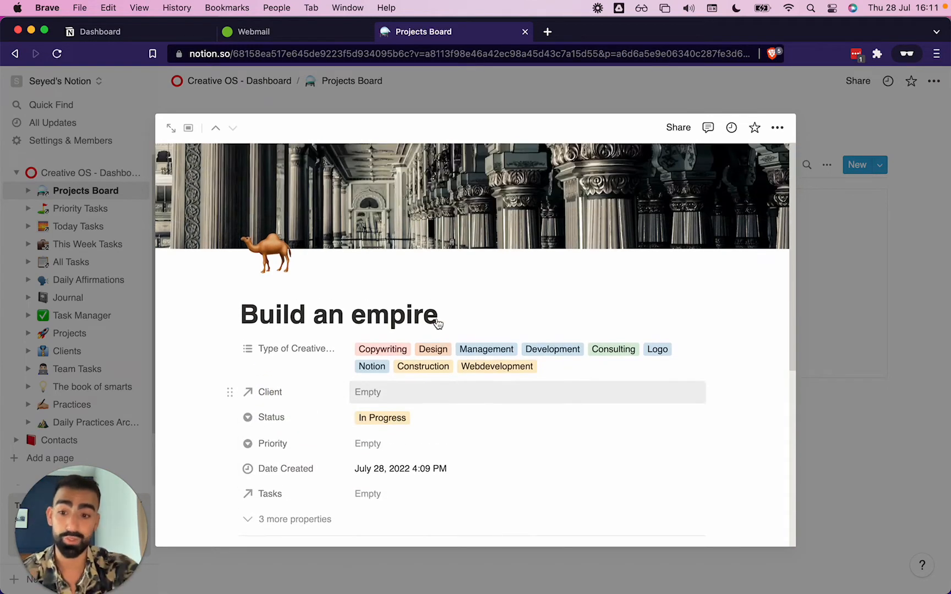
pyautogui.scroll(-3, 436, 317)
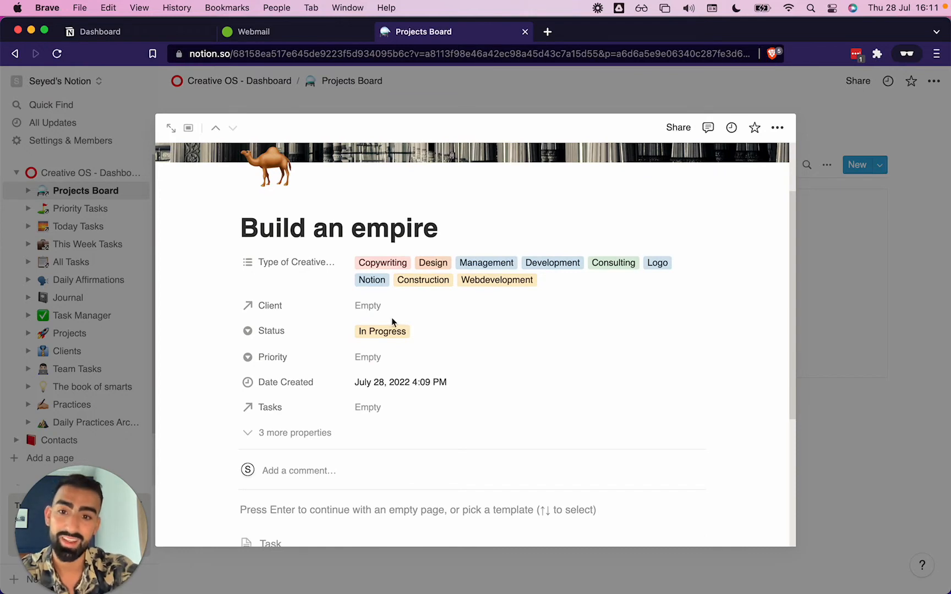
pyautogui.scroll(1, 393, 323)
pyautogui.click(275, 315)
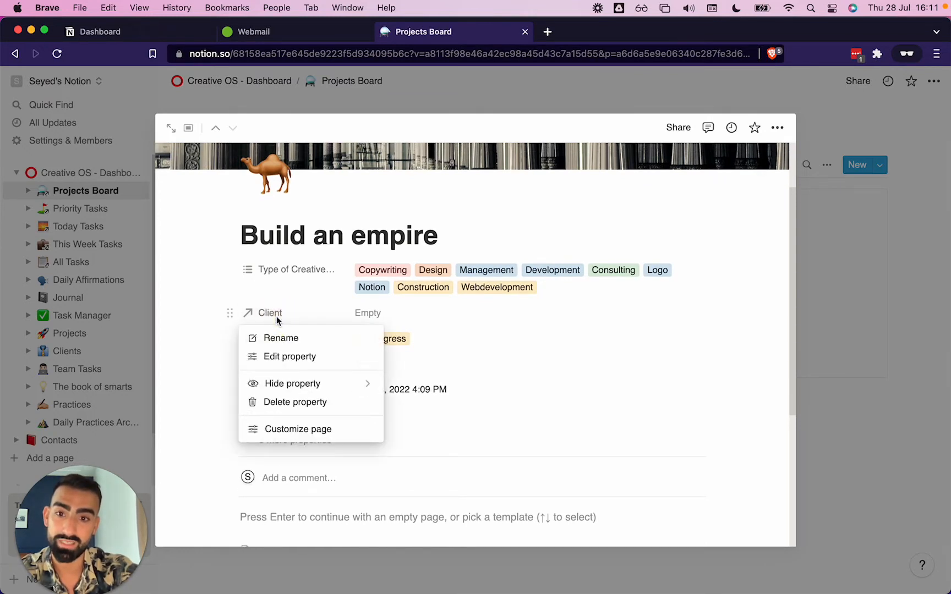
pyautogui.click(443, 318)
# Create a new client named King Archimedes in Clients and link it as the project's Client
pyautogui.click(362, 315)
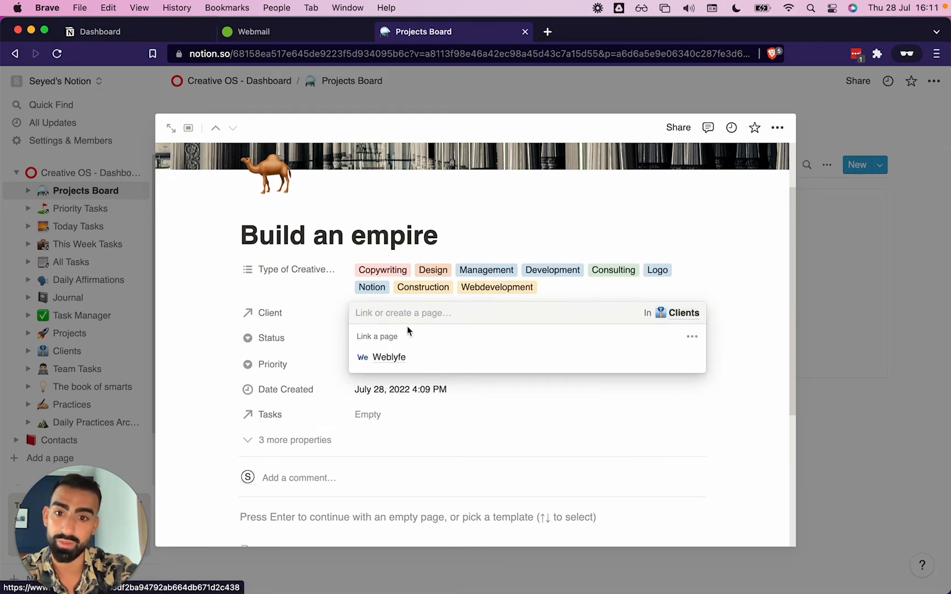
pyautogui.click(717, 314)
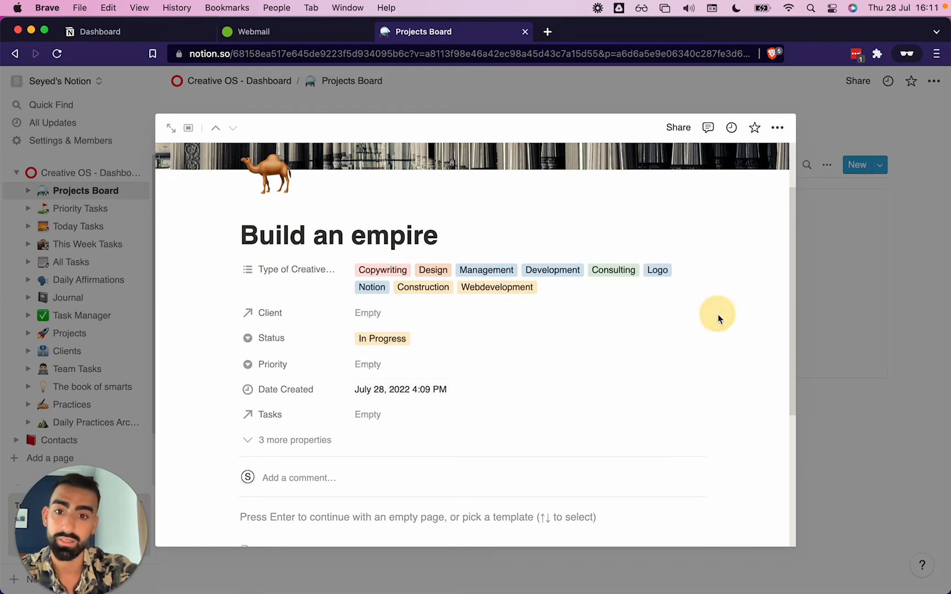
pyautogui.click(370, 316)
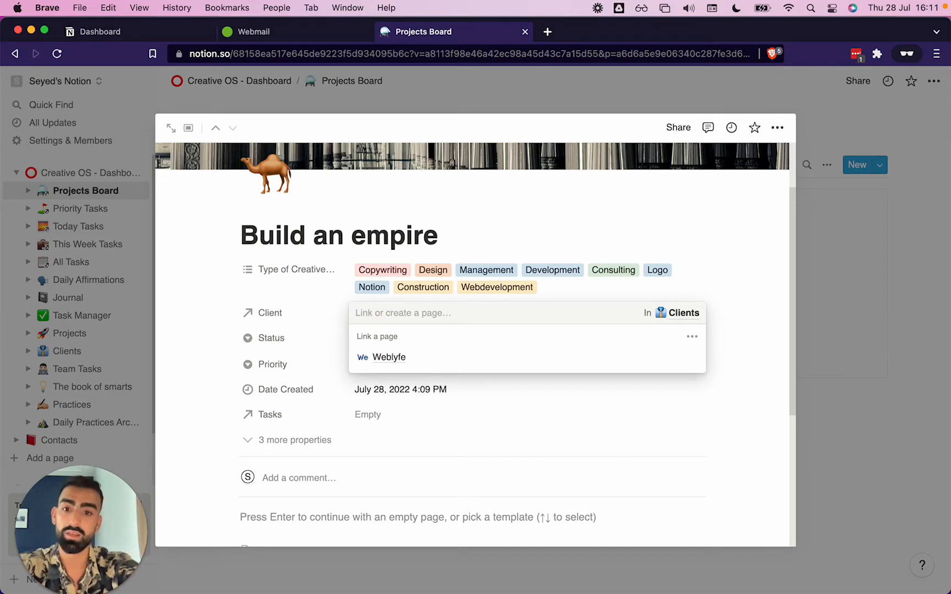
pyautogui.write('King Arc')
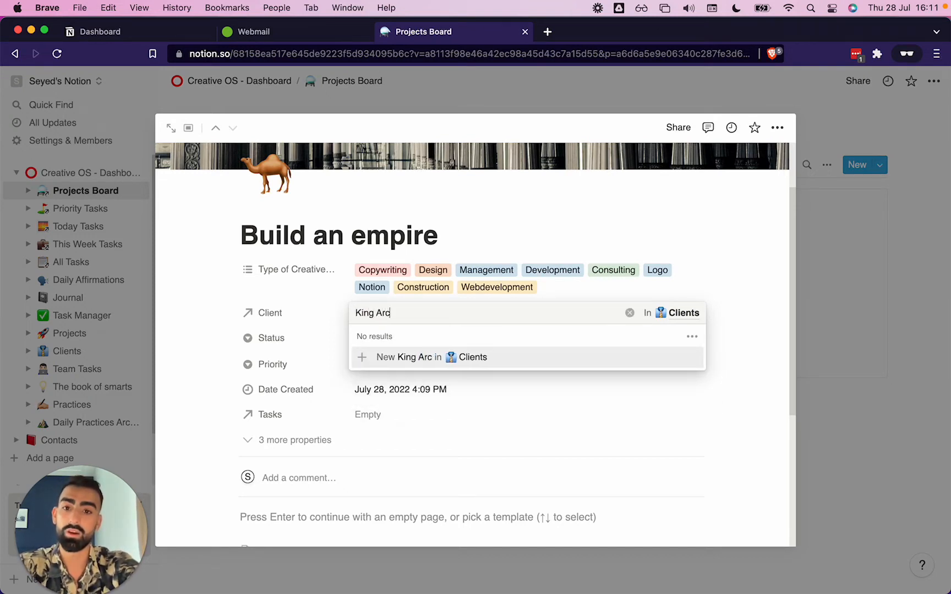
pyautogui.write('himedes')
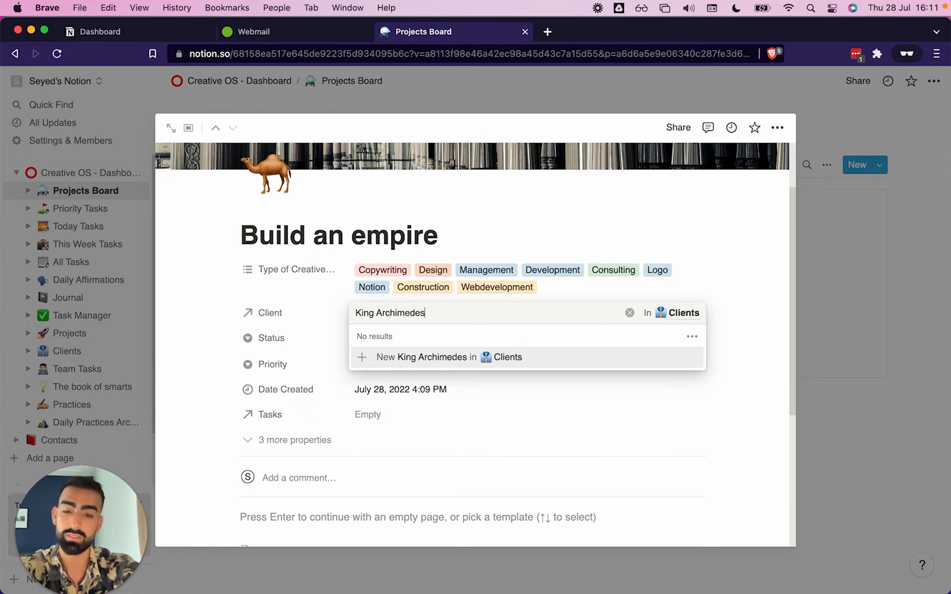
pyautogui.click(380, 358)
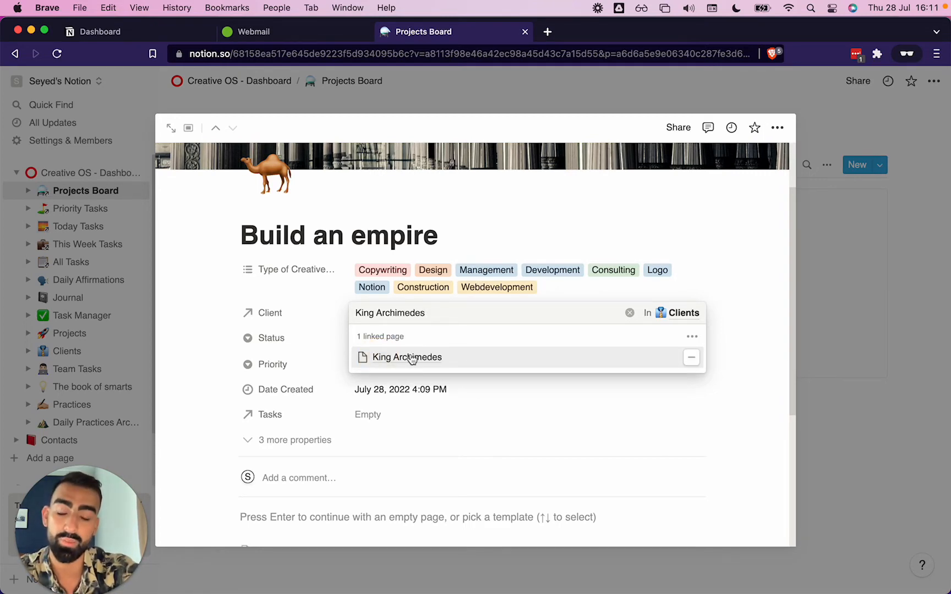
pyautogui.click(596, 428)
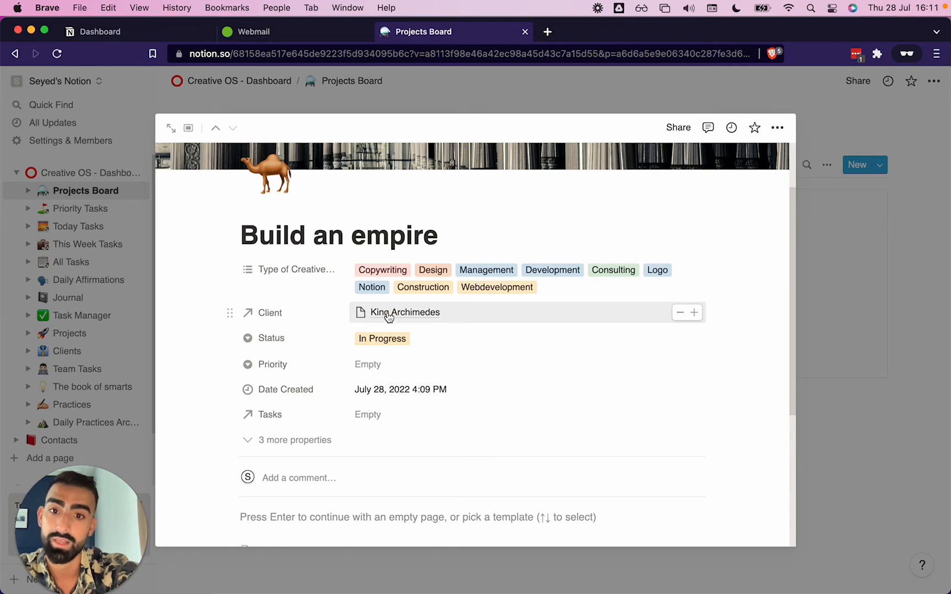
# Change the project's Status to Next Up
pyautogui.click(368, 370)
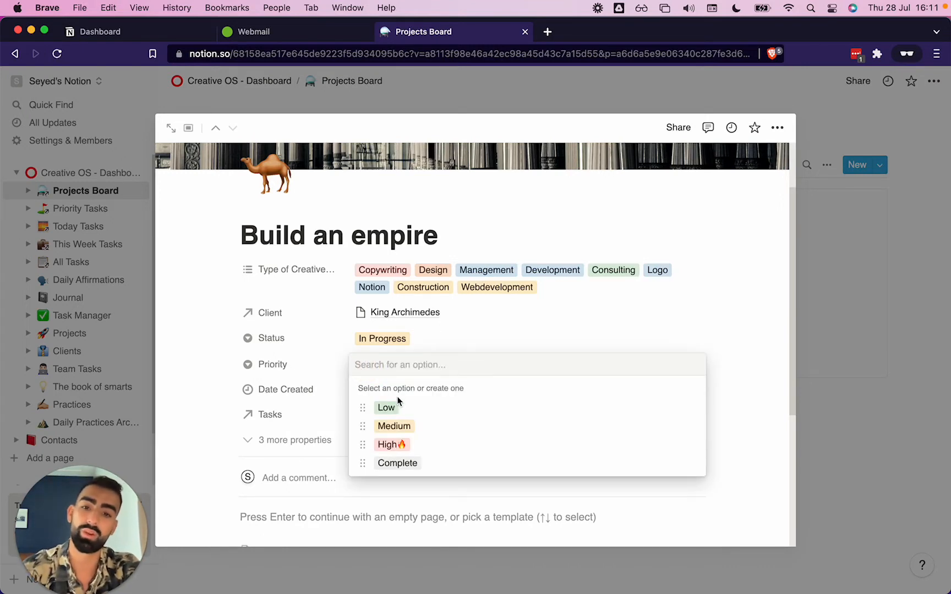
pyautogui.click(392, 336)
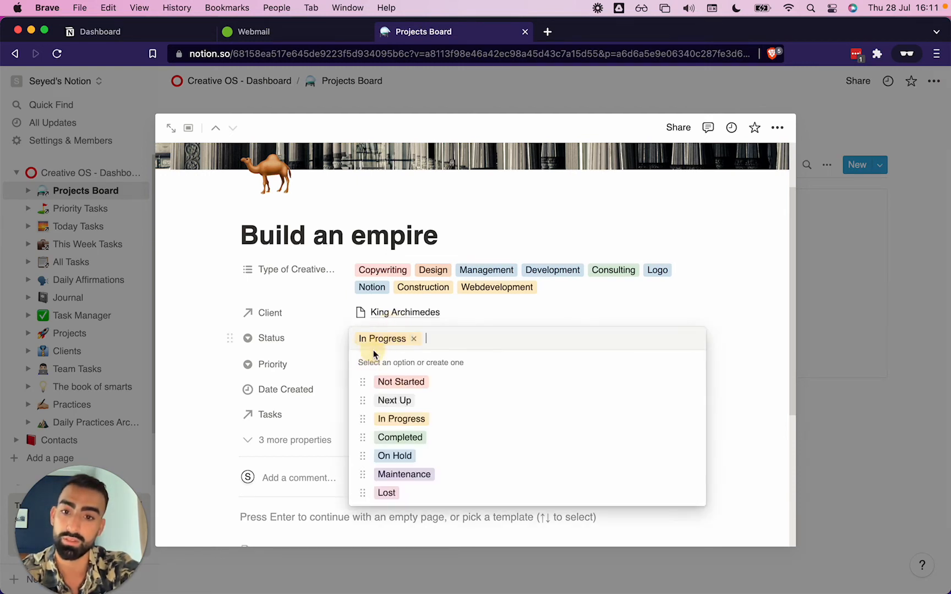
pyautogui.click(405, 406)
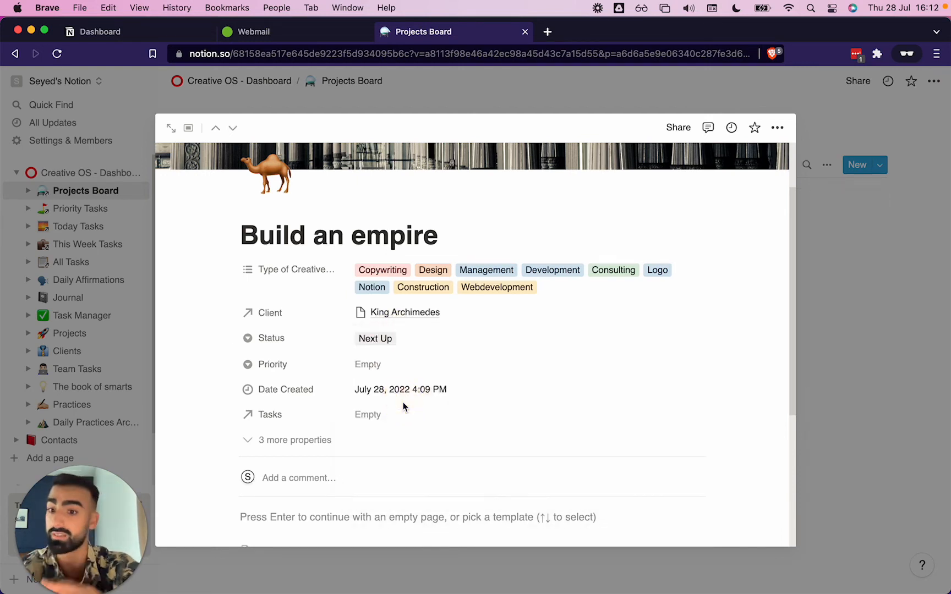
# Set the project's Priority to High🔥
pyautogui.click(380, 367)
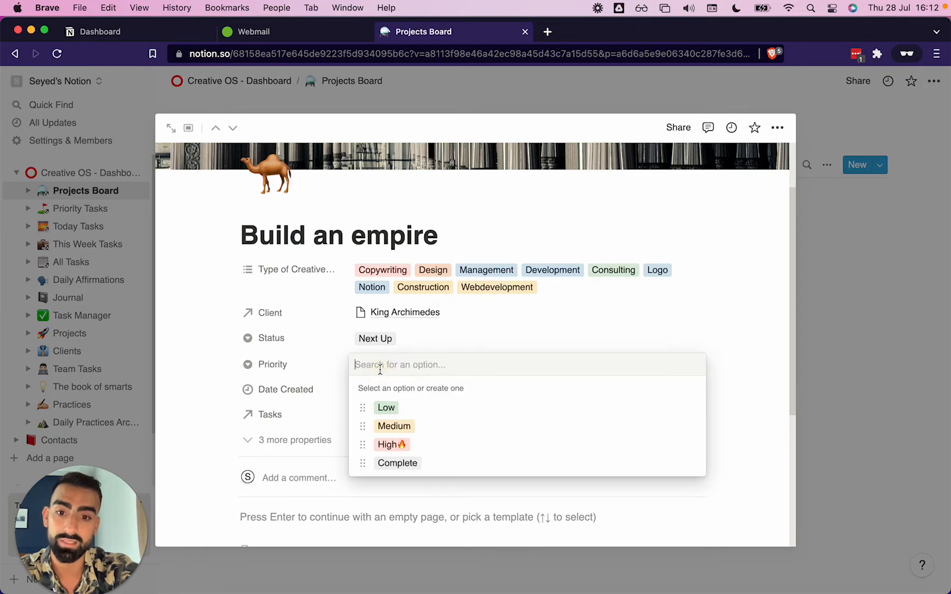
pyautogui.click(404, 408)
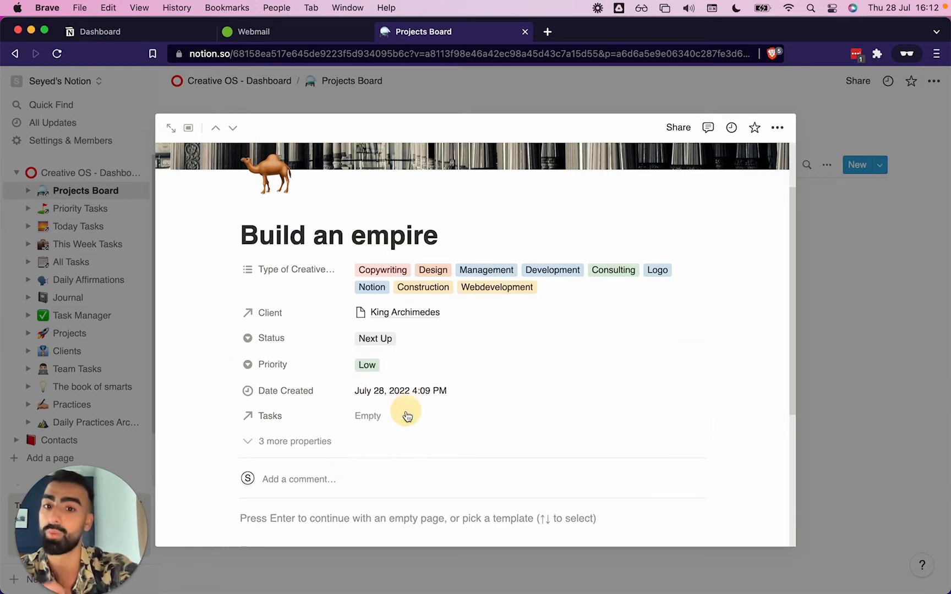
pyautogui.click(368, 363)
pyautogui.click(380, 440)
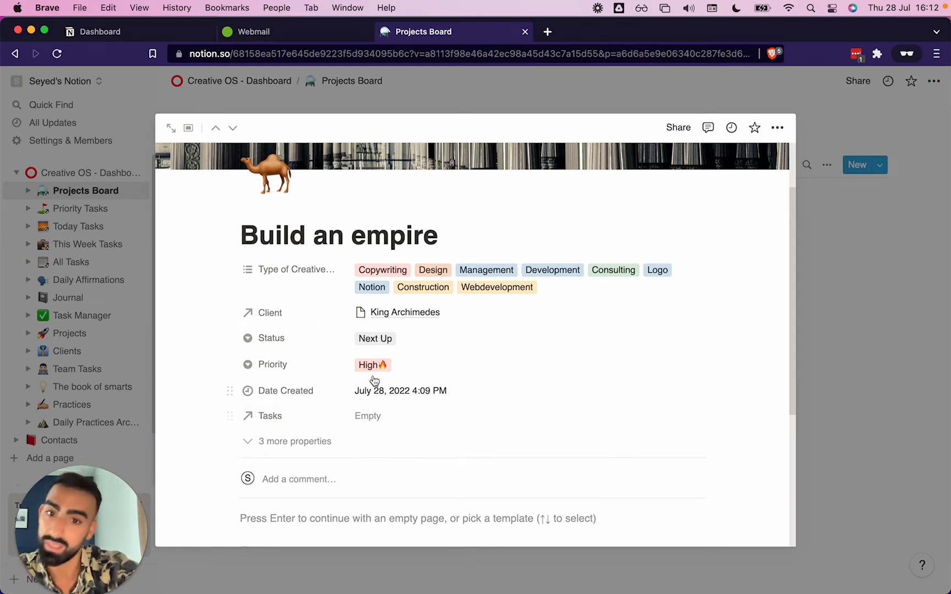
# Open the linked King Archimedes client as a full page and give it a crown icon found by searching king
pyautogui.click(410, 313)
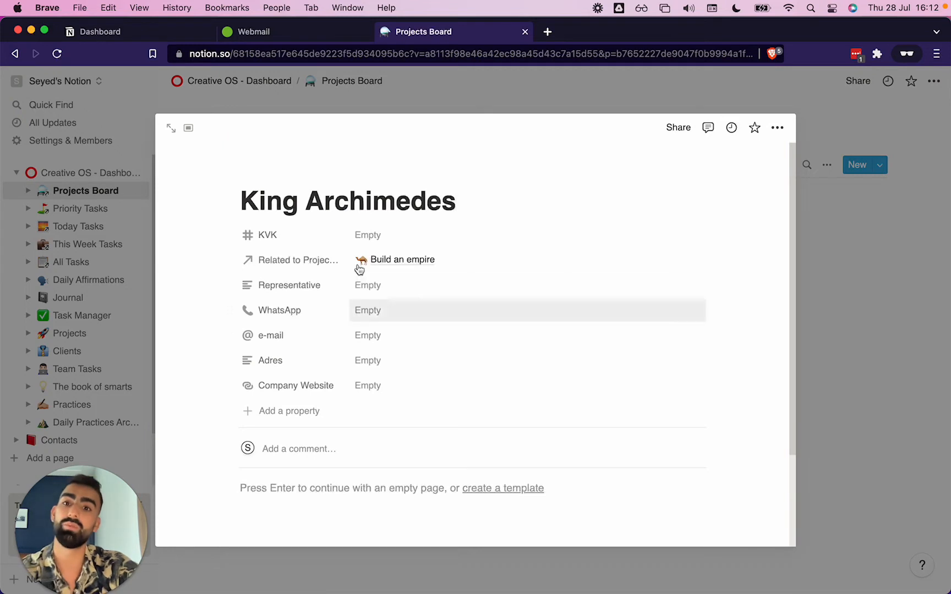
pyautogui.click(171, 128)
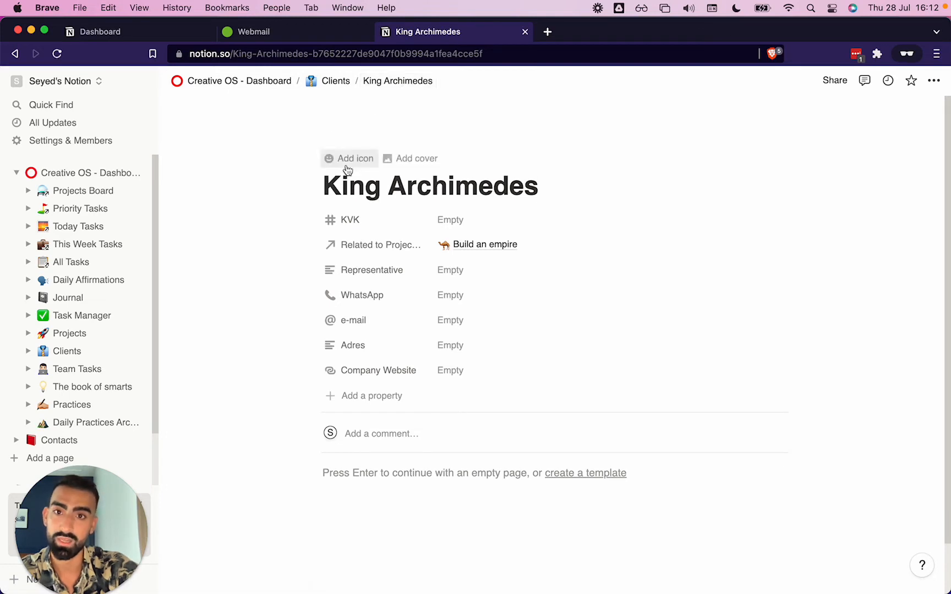
pyautogui.click(333, 156)
pyautogui.click(337, 197)
pyautogui.write('king')
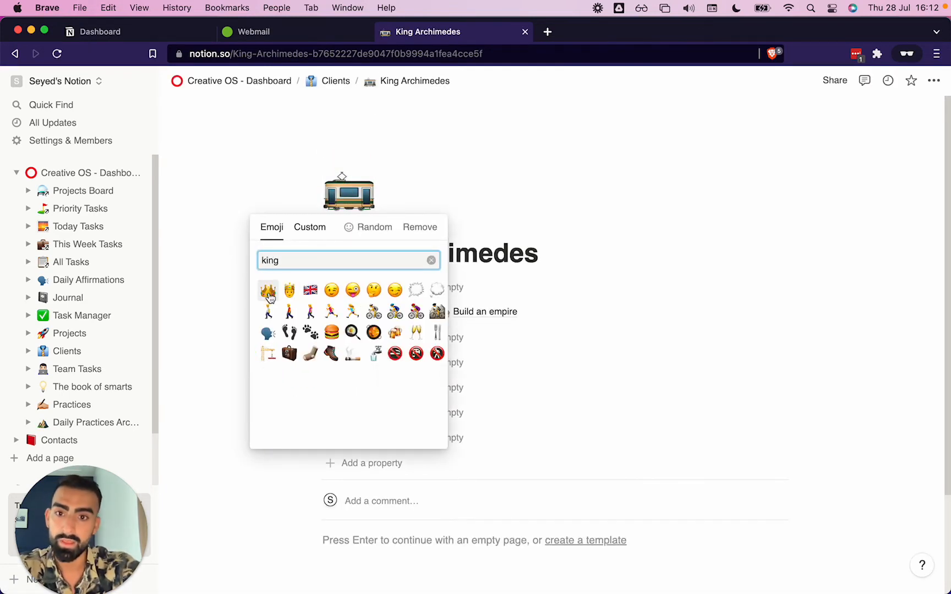
pyautogui.press('Return')
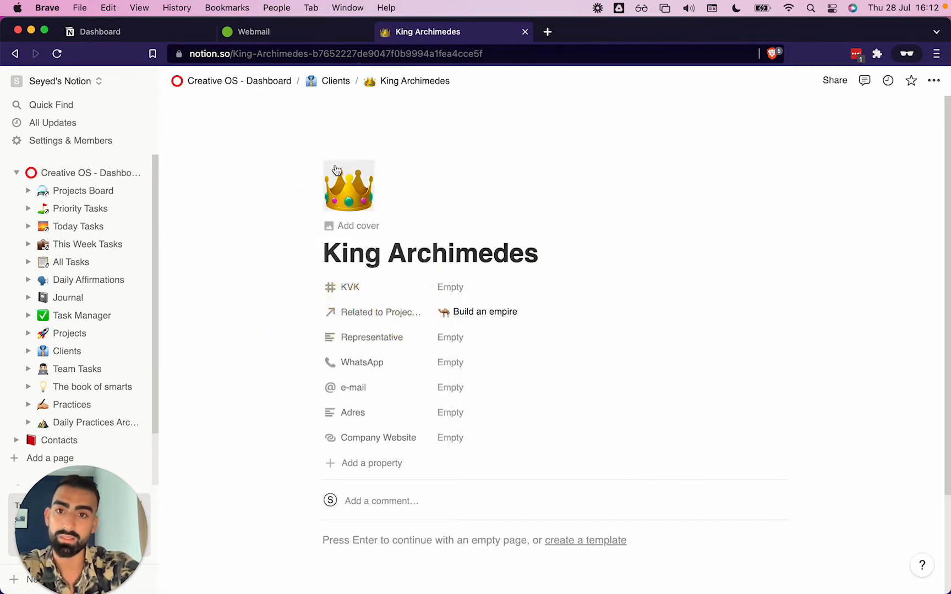
# Add a cover image to the King Archimedes client page
pyautogui.click(361, 224)
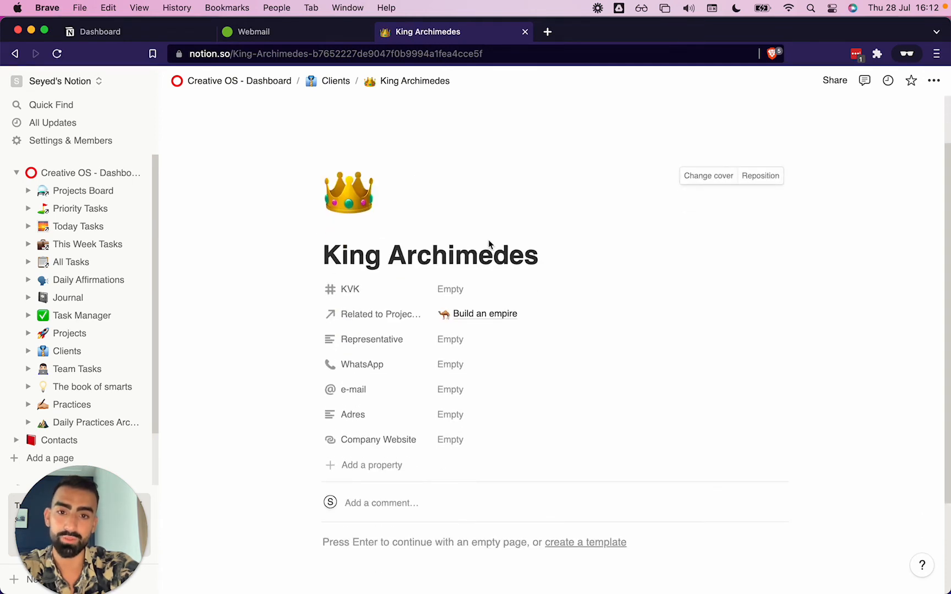
pyautogui.click(458, 288)
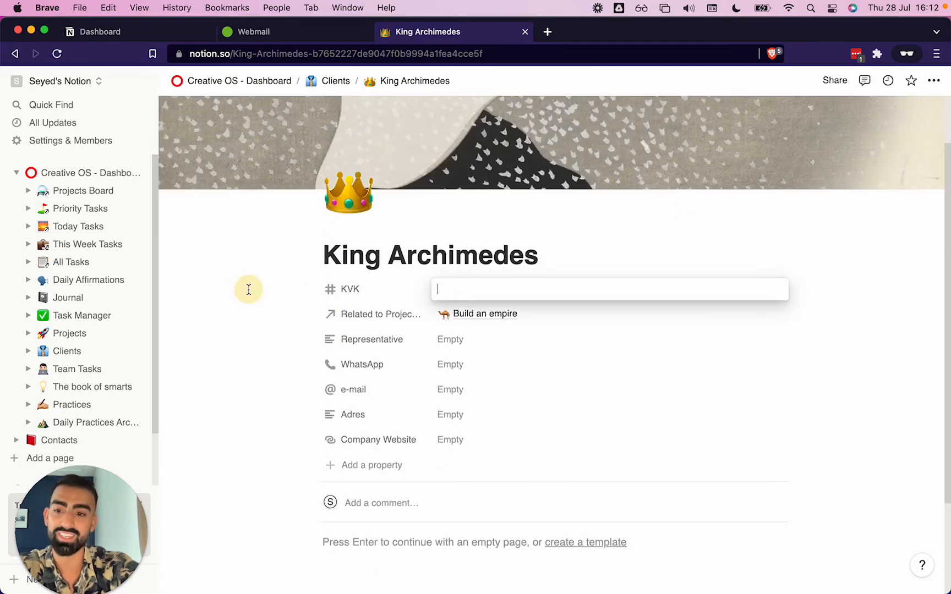
pyautogui.click(248, 289)
pyautogui.scroll(-3, 248, 289)
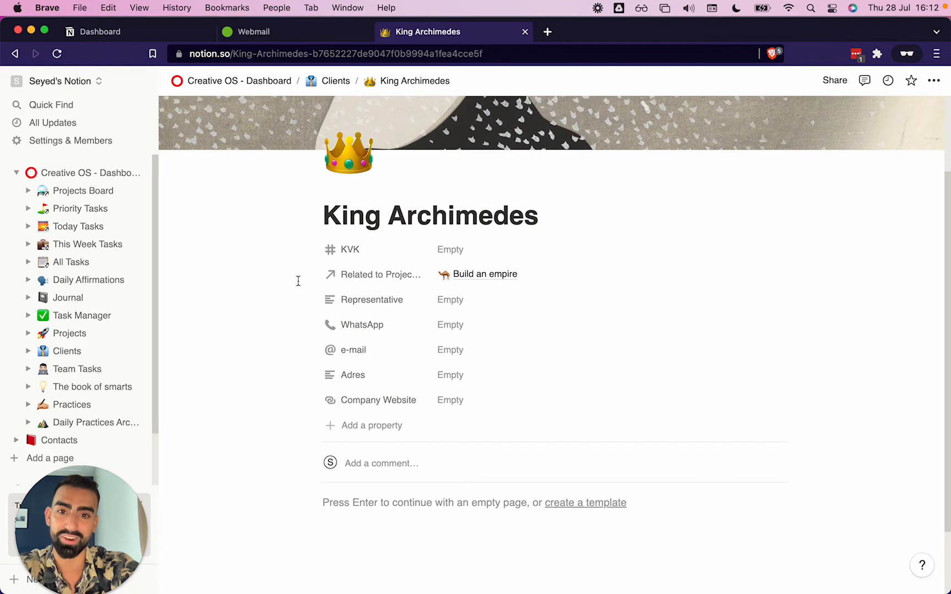
# Fill in the client's Representative property as King Archimedes the Third III
pyautogui.click(456, 305)
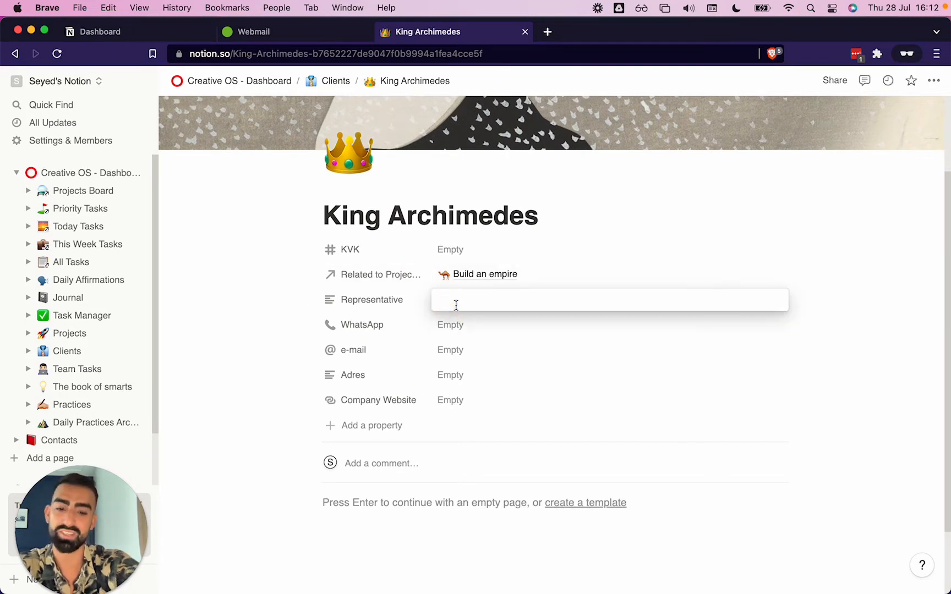
pyautogui.write('King Ar')
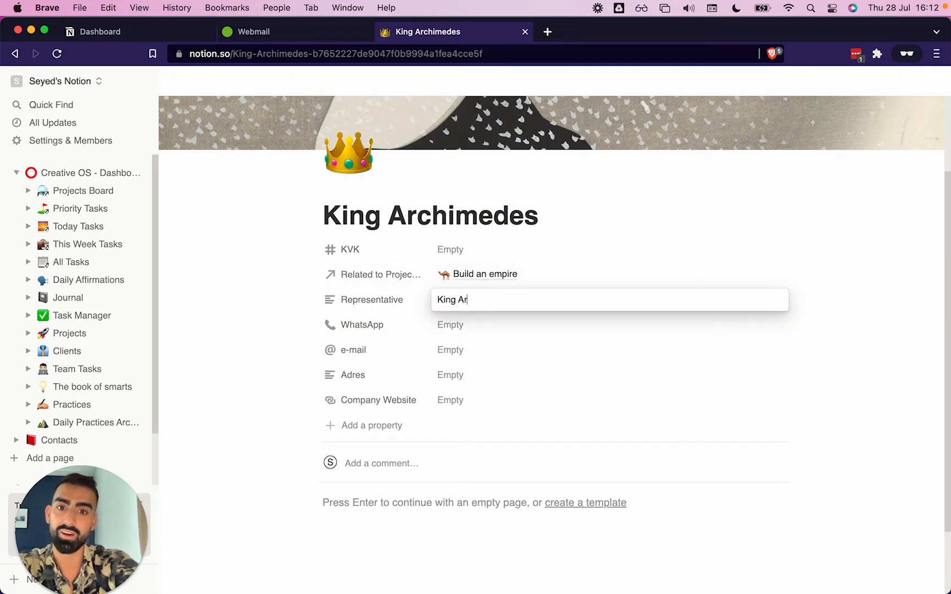
pyautogui.write('chimede')
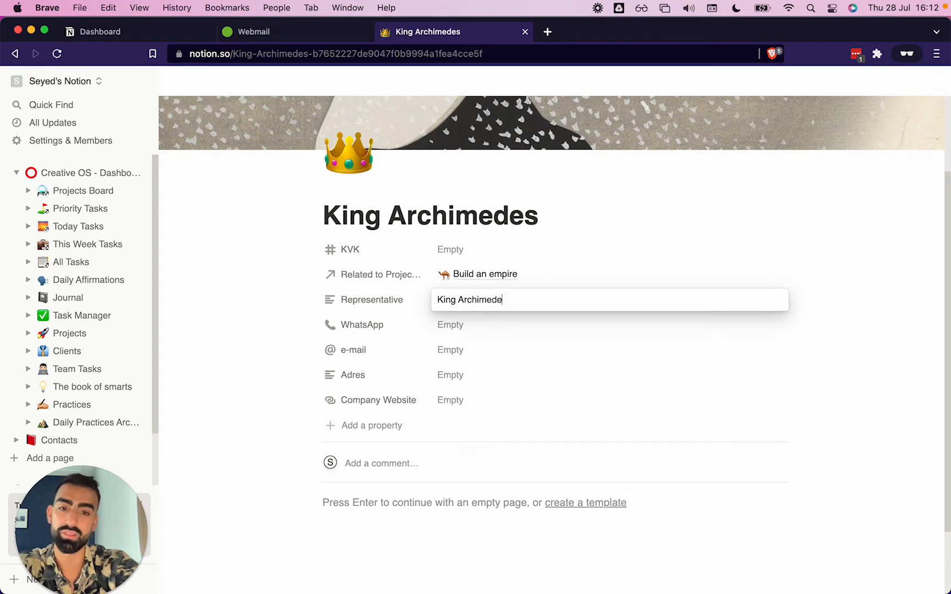
pyautogui.write('s the Third III')
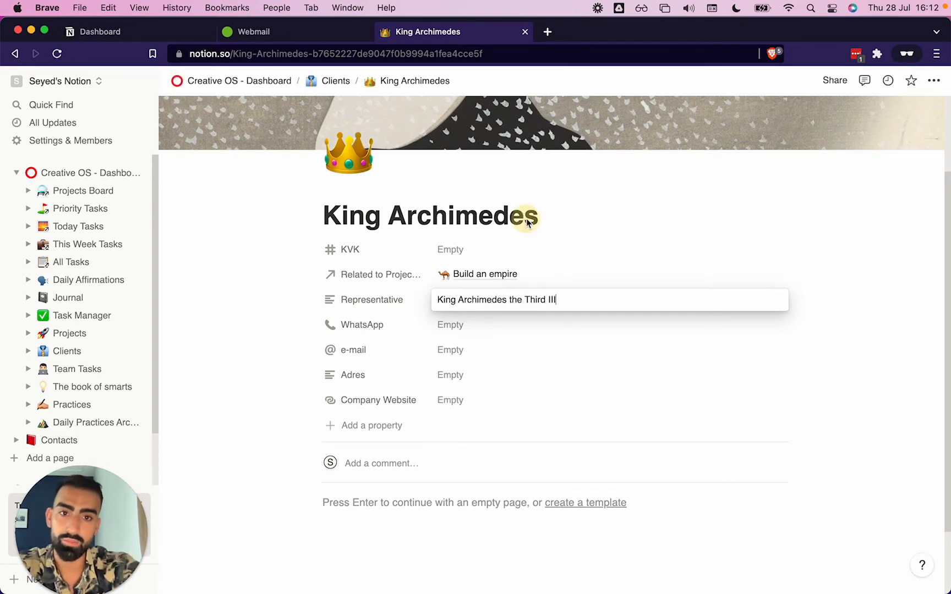
# Rename the client page title to King Archimedes B.V
pyautogui.click(543, 217)
pyautogui.moveTo(544, 217); pyautogui.dragTo(327, 215)
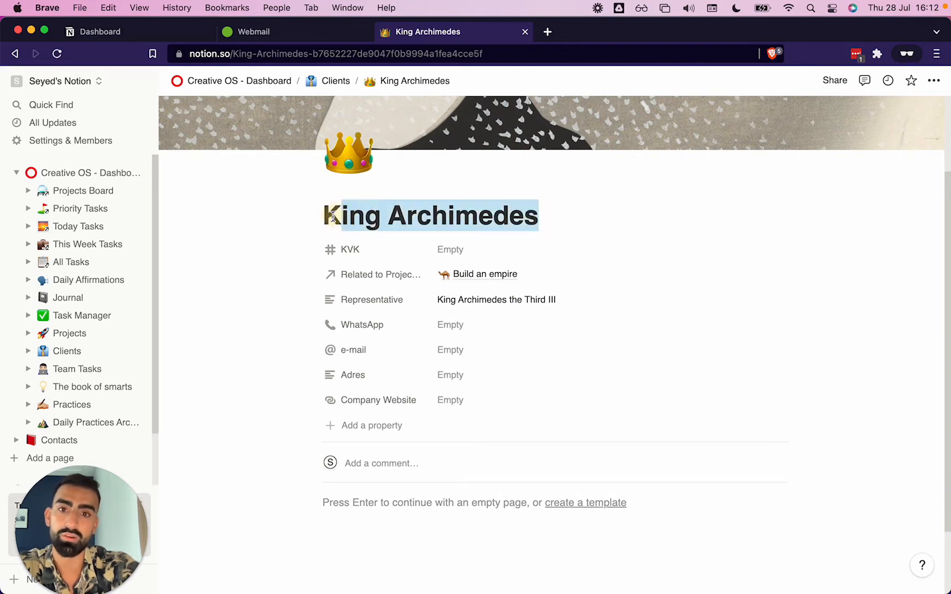
pyautogui.click(504, 216)
pyautogui.click(540, 217)
pyautogui.write('B.V>')
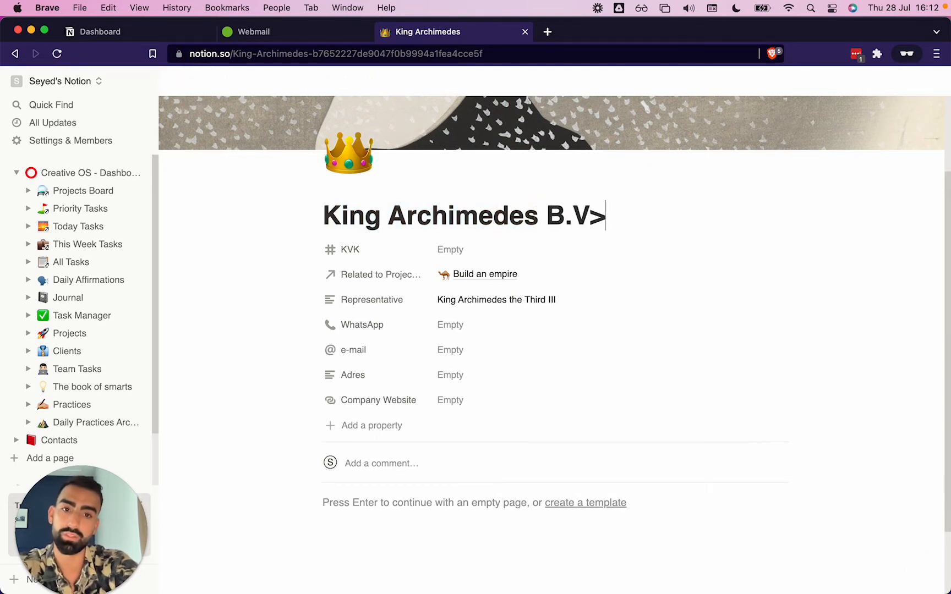
pyautogui.press('BackSpace')
pyautogui.write('.V.')
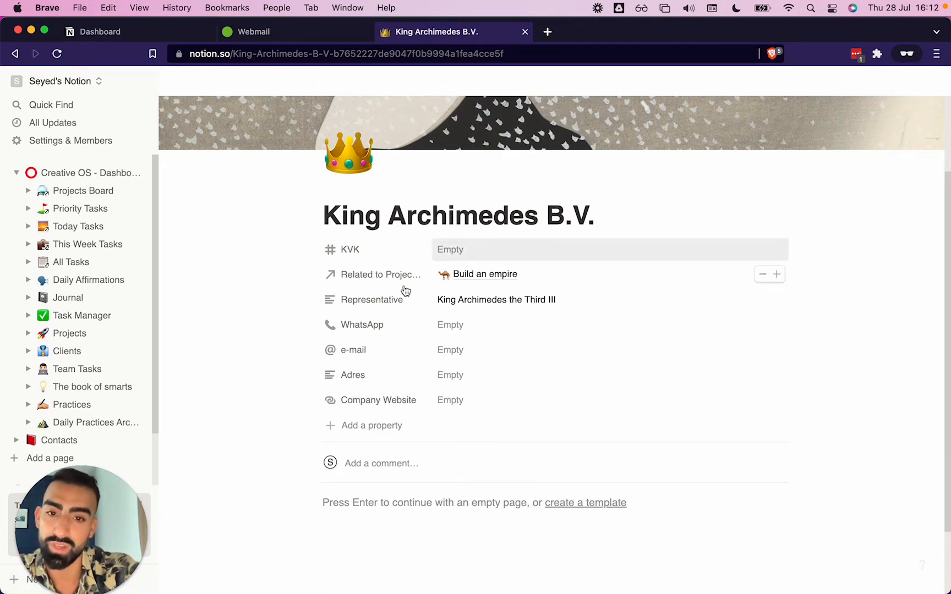
pyautogui.click(462, 326)
pyautogui.click(457, 348)
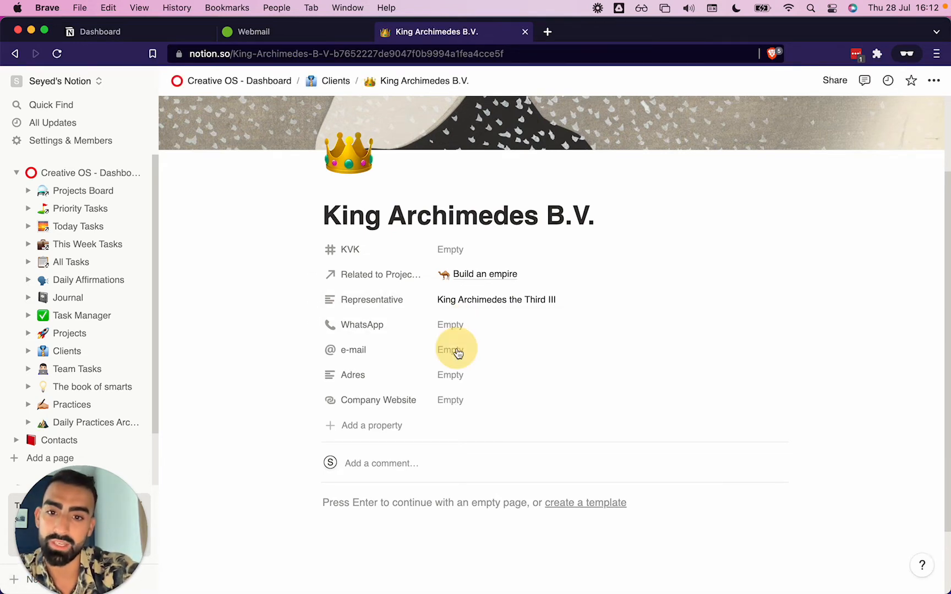
pyautogui.click(457, 348)
pyautogui.click(452, 393)
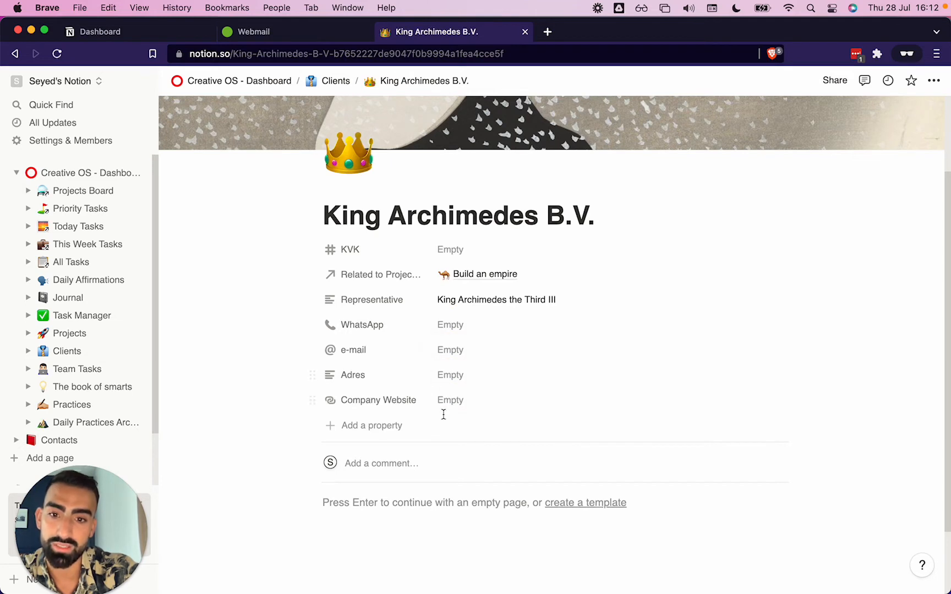
pyautogui.click(446, 398)
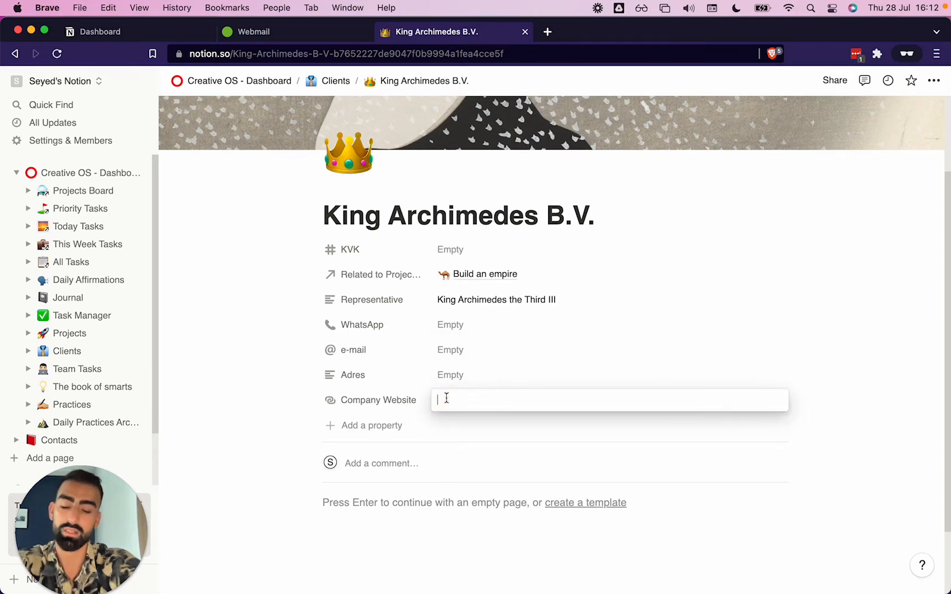
pyautogui.write('https')
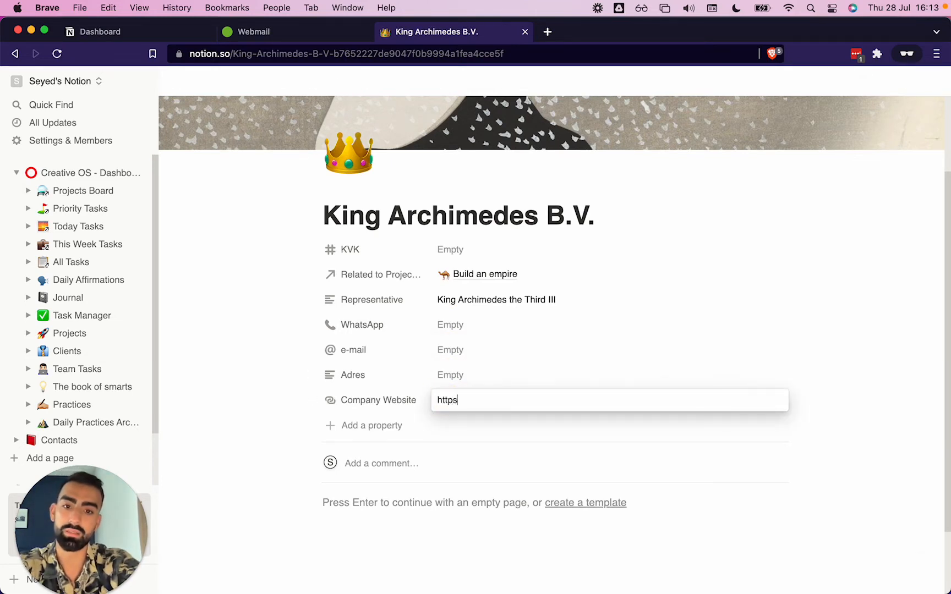
pyautogui.write('://')
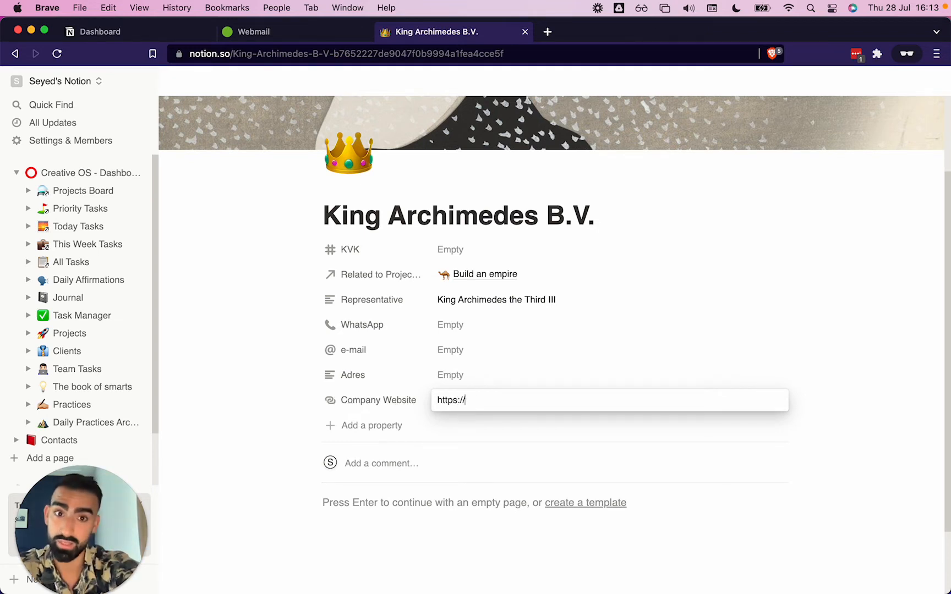
pyautogui.write('KABV')
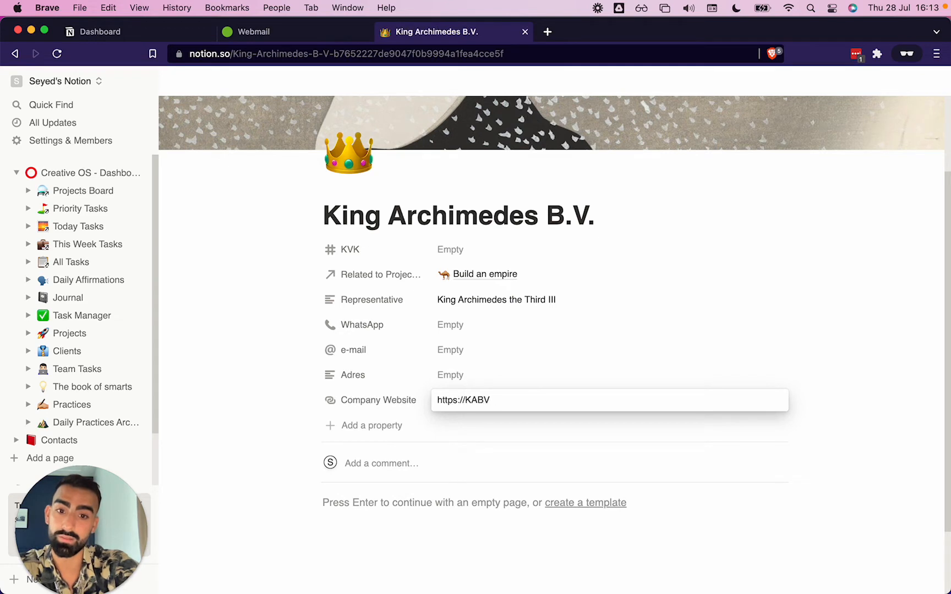
pyautogui.write('.clm')
pyautogui.press('BackSpace')
pyautogui.press('BackSpace')
pyautogui.press('BackSpace')
pyautogui.write('c')
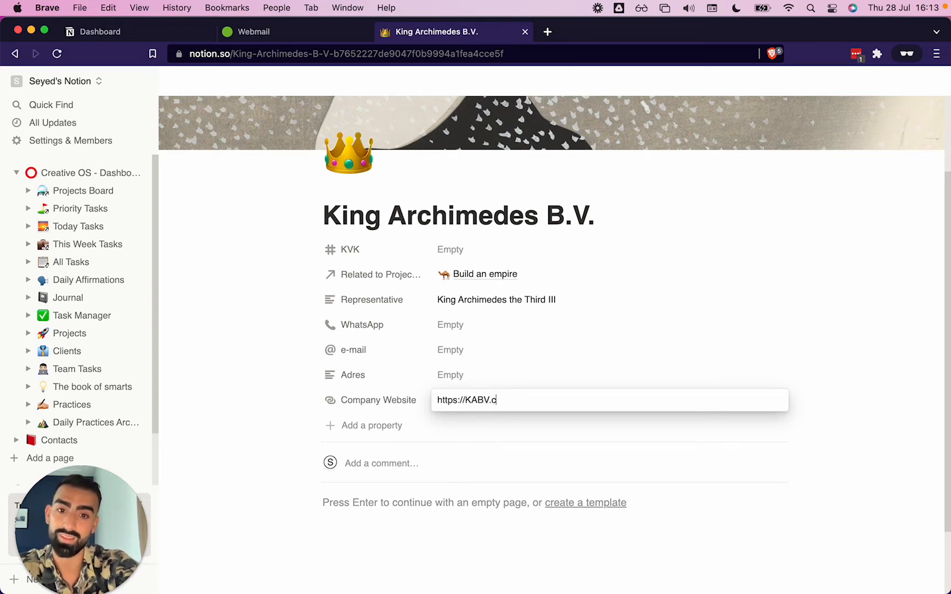
pyautogui.write('om.')
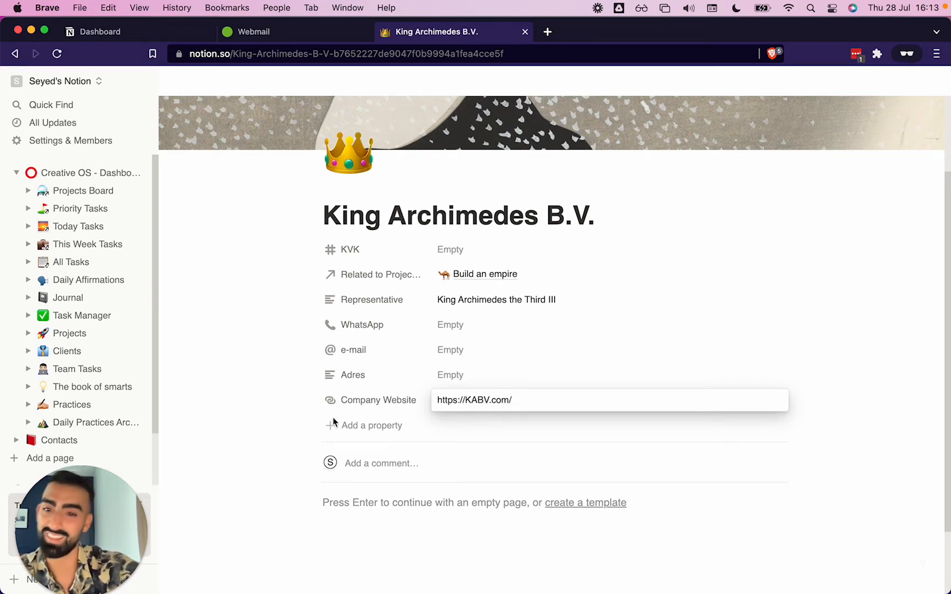
# Open the Clients database from the client page and scroll across its columns to review both client entries
pyautogui.click(266, 424)
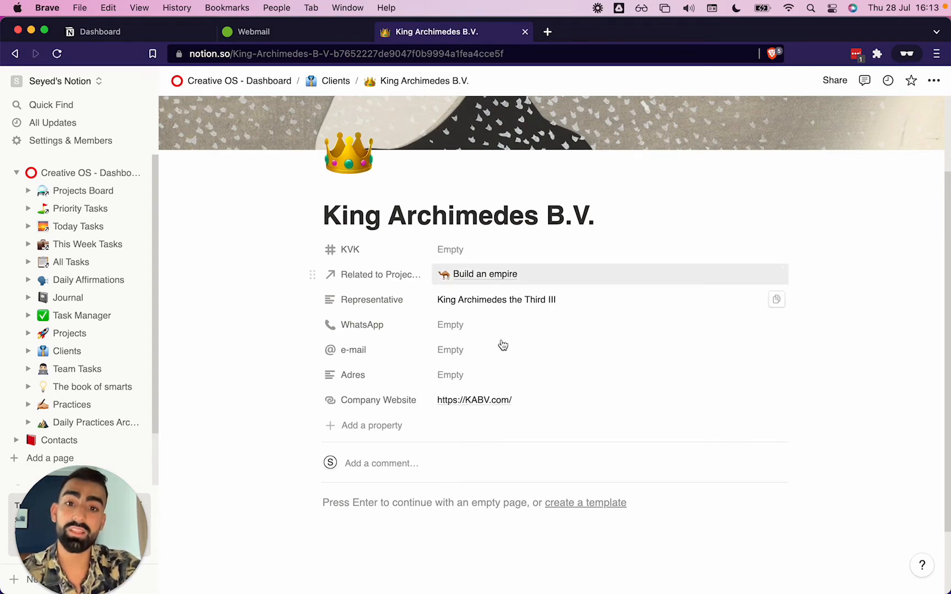
pyautogui.scroll(3, 436, 399)
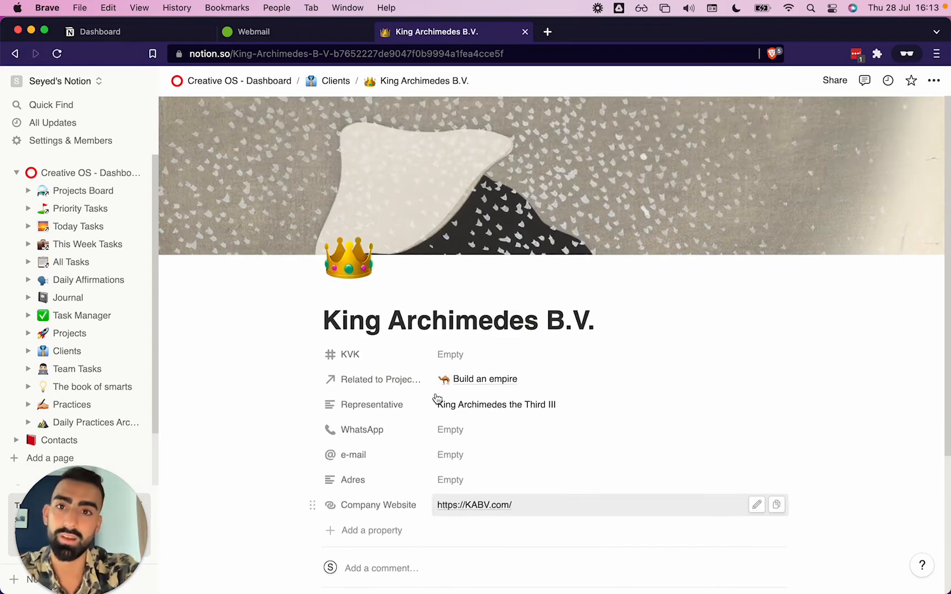
pyautogui.click(322, 79)
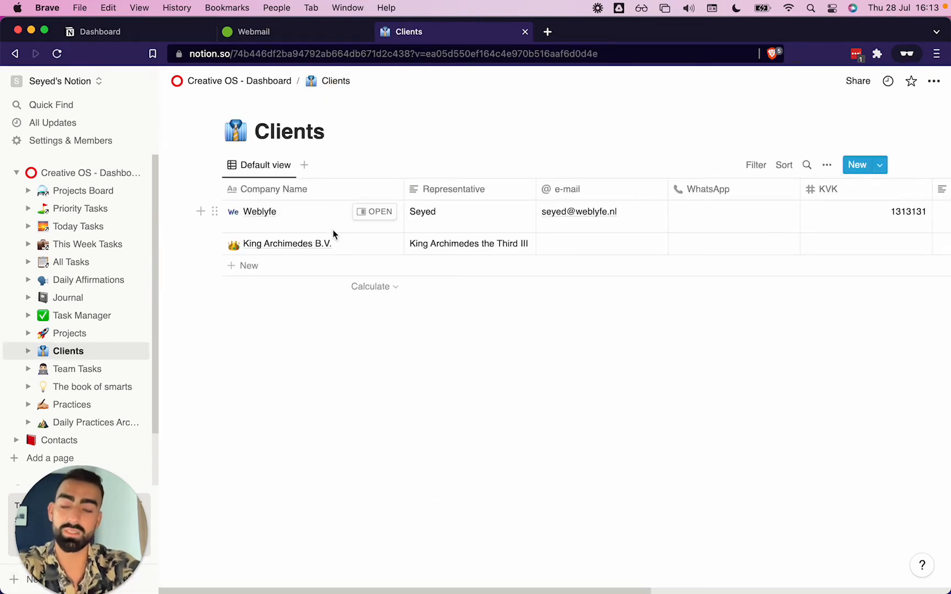
pyautogui.hscroll(5, 517, 208)
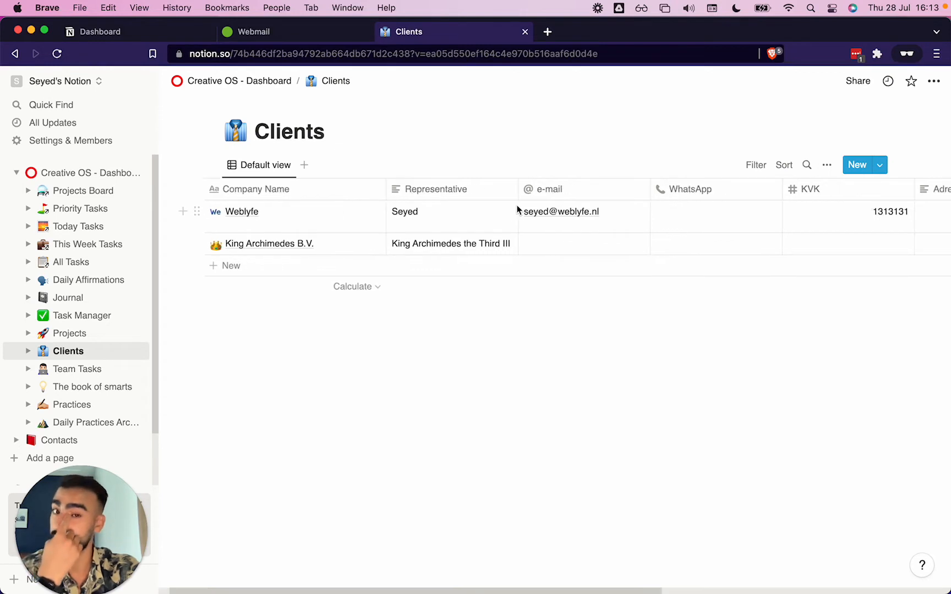
pyautogui.hscroll(-5, 517, 209)
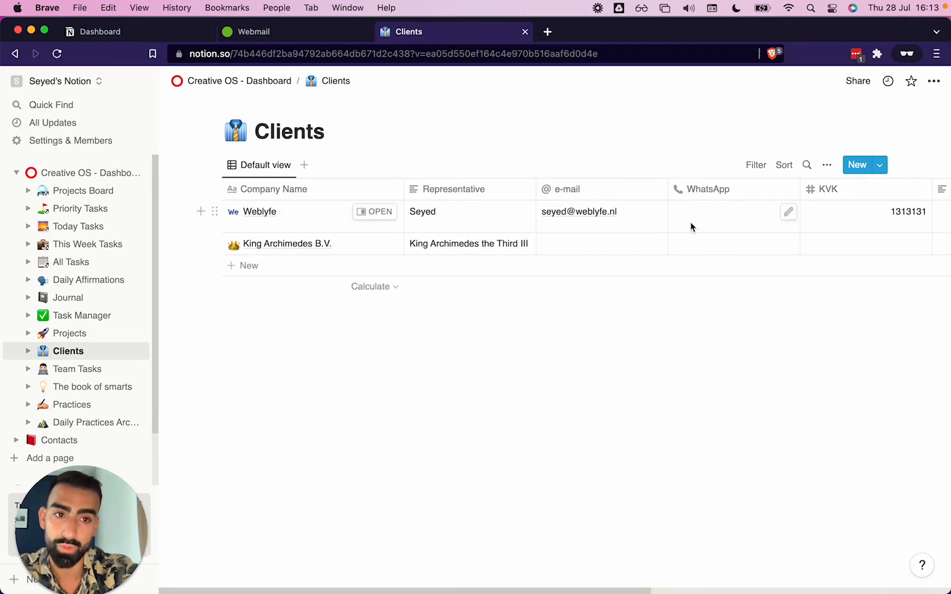
pyautogui.hscroll(4, 692, 226)
pyautogui.hscroll(10, 690, 222)
pyautogui.hscroll(-12, 690, 223)
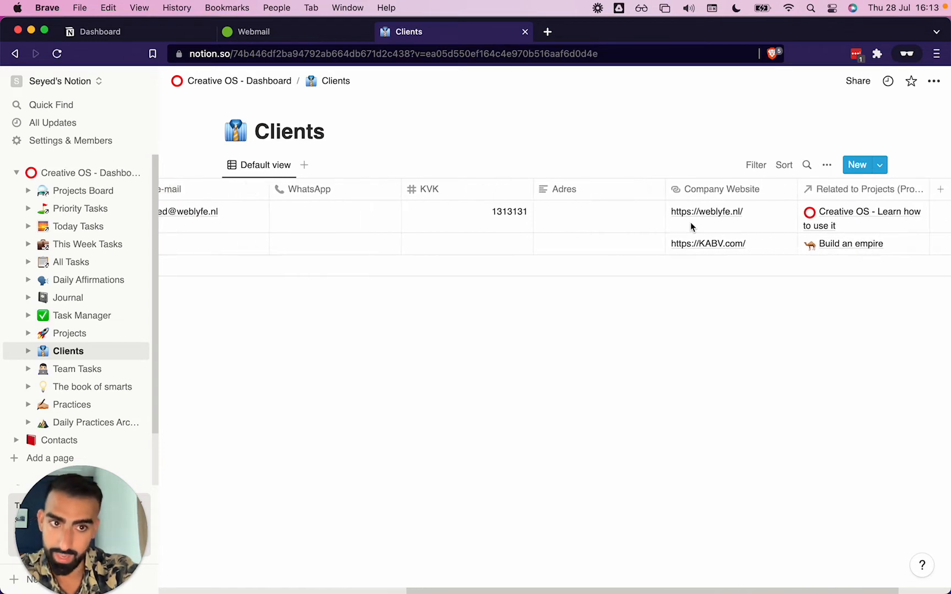
pyautogui.hscroll(10, 690, 222)
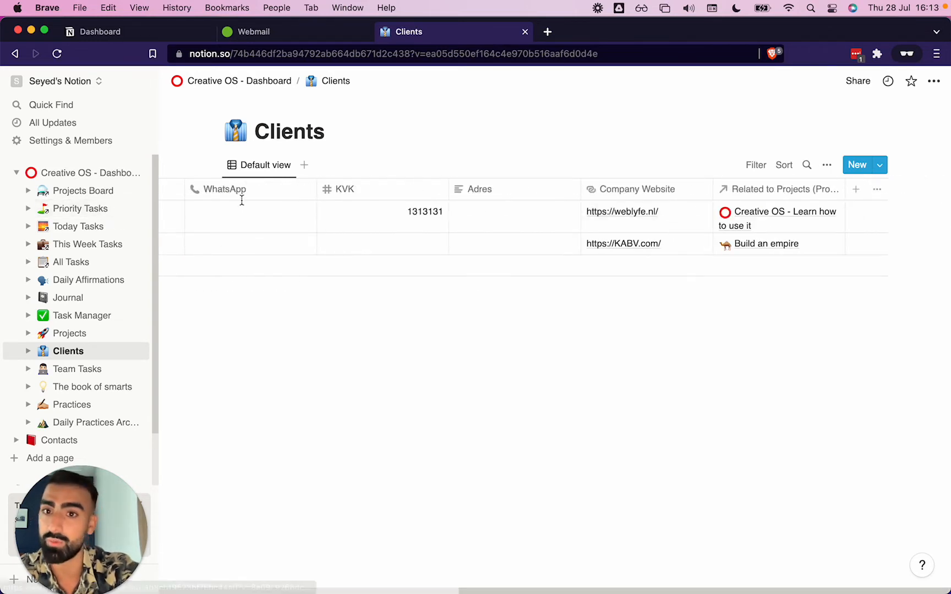
pyautogui.hscroll(-12, 240, 198)
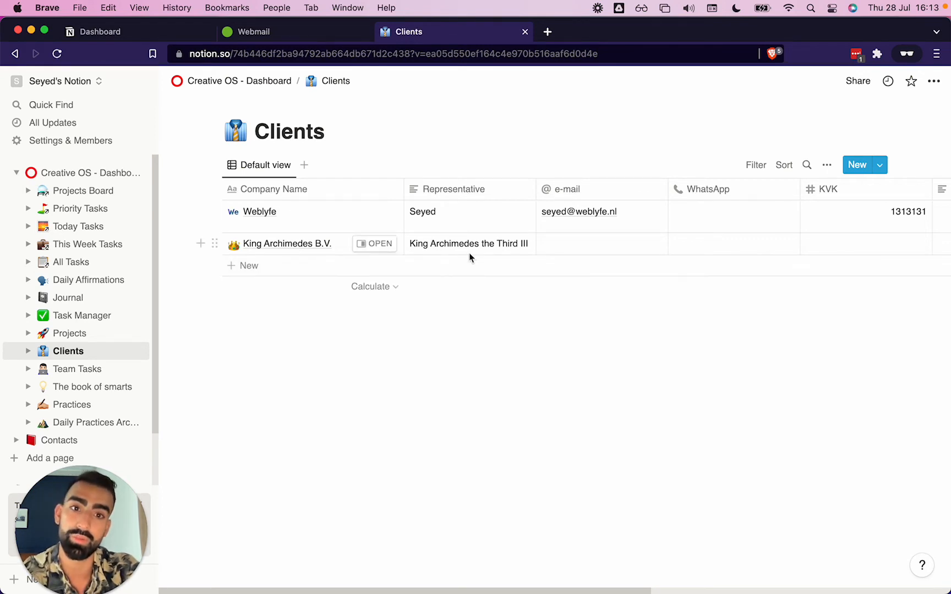
pyautogui.hscroll(7, 469, 253)
pyautogui.hscroll(7, 469, 255)
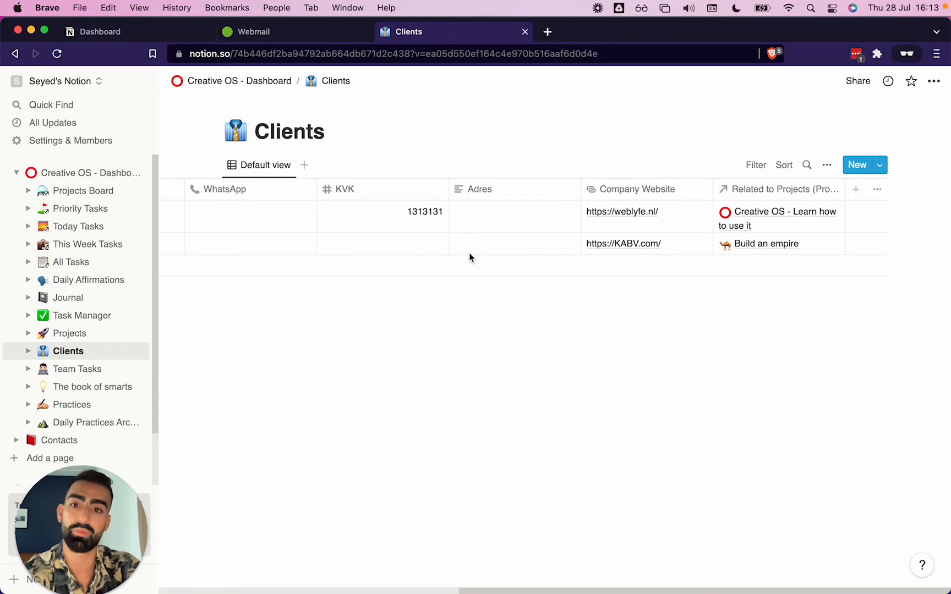
pyautogui.hscroll(-10, 469, 253)
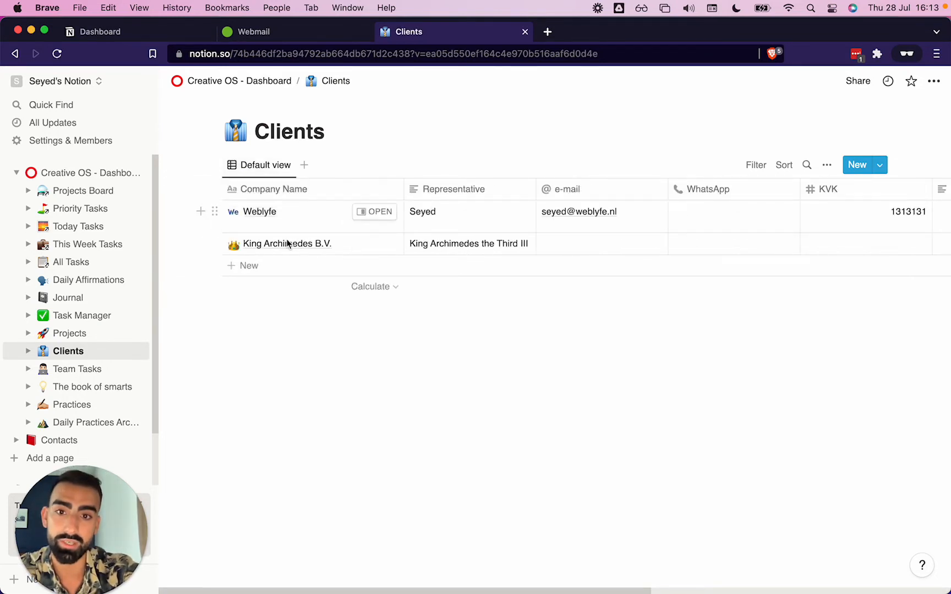
pyautogui.hscroll(10, 637, 220)
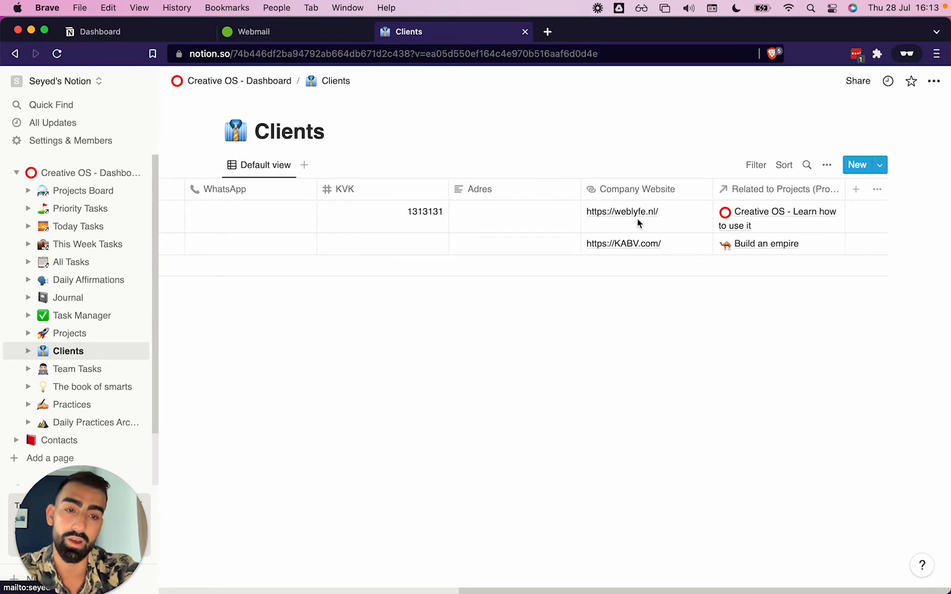
# Add an Email-type property named Email for invoices to the Clients table
pyautogui.click(859, 196)
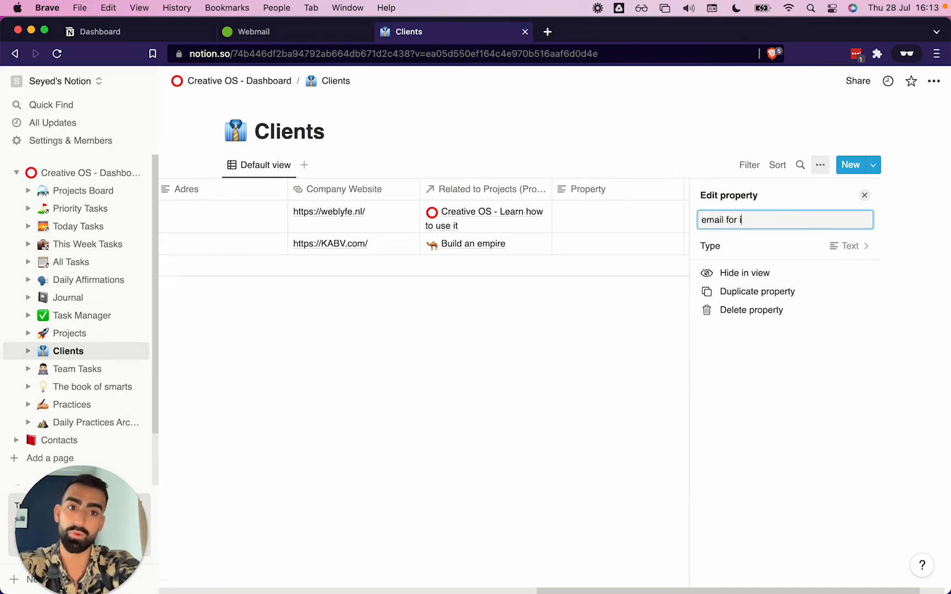
pyautogui.click(845, 246)
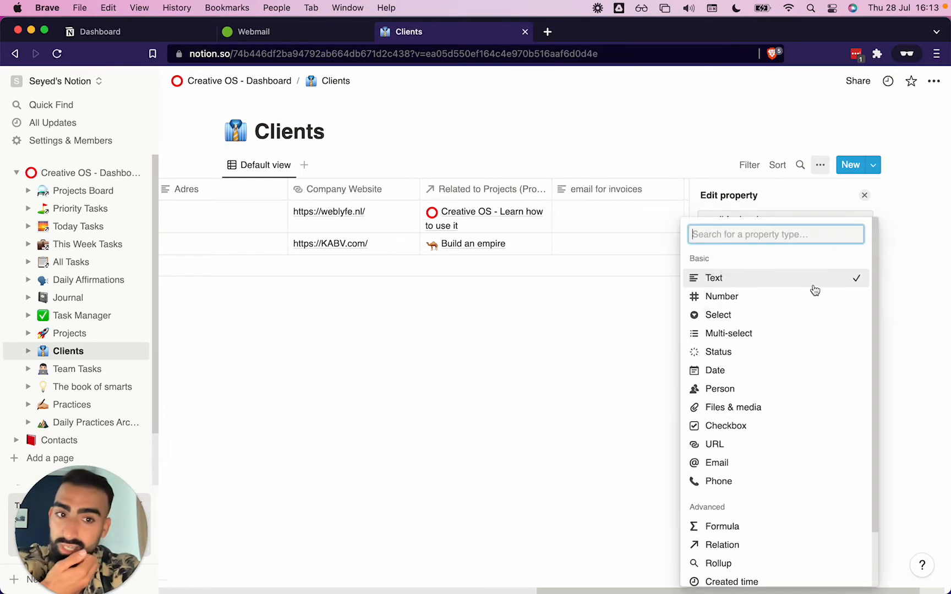
pyautogui.scroll(-2, 786, 337)
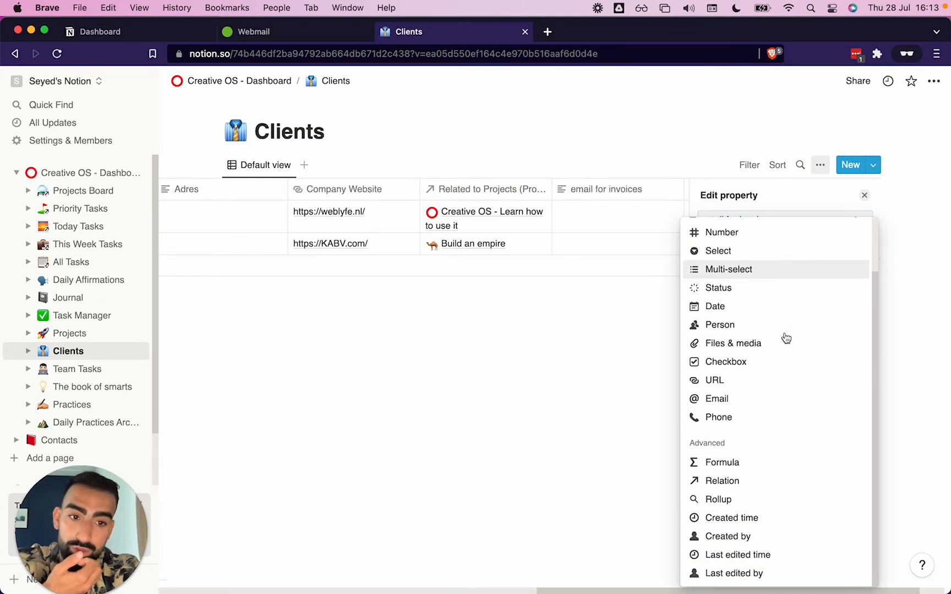
pyautogui.click(718, 399)
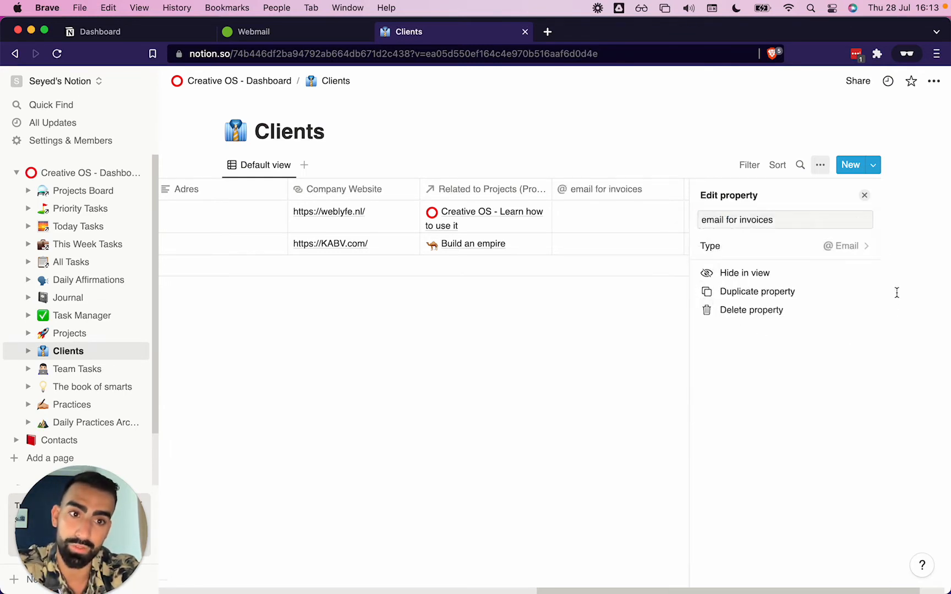
pyautogui.doubleClick(703, 219)
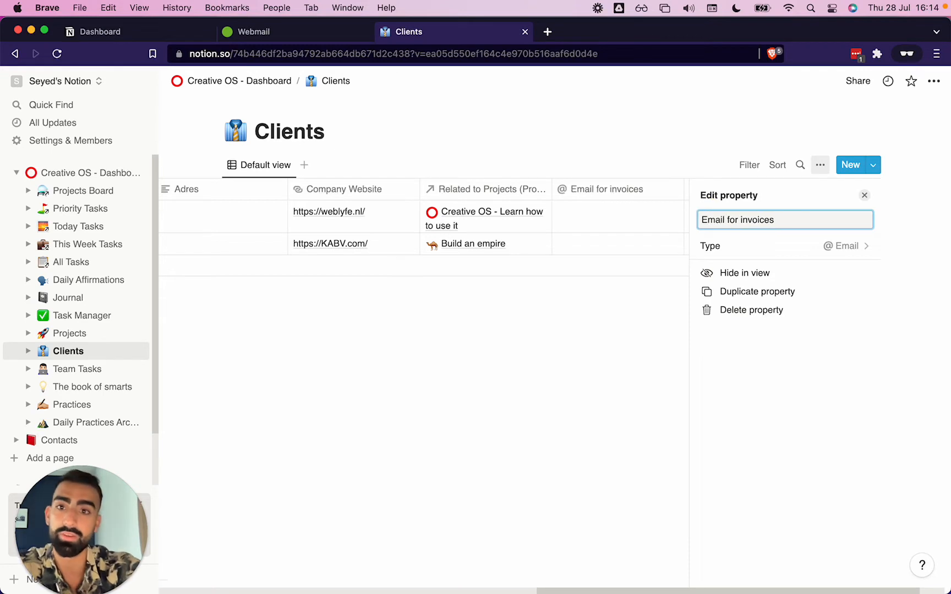
pyautogui.write('Email')
pyautogui.click(654, 362)
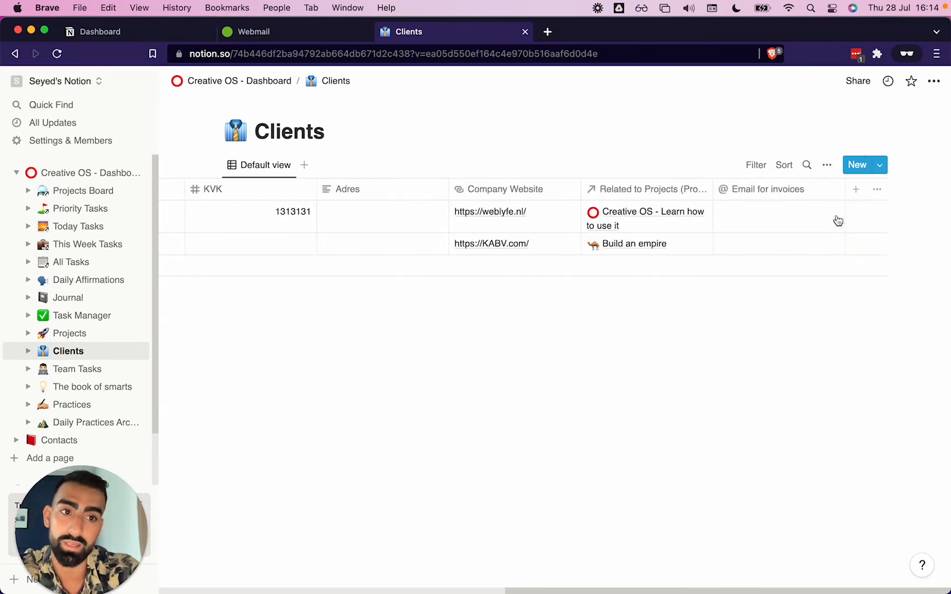
# Move the Email for invoices column to sit right after the e-mail column
pyautogui.moveTo(771, 191); pyautogui.dragTo(547, 201)
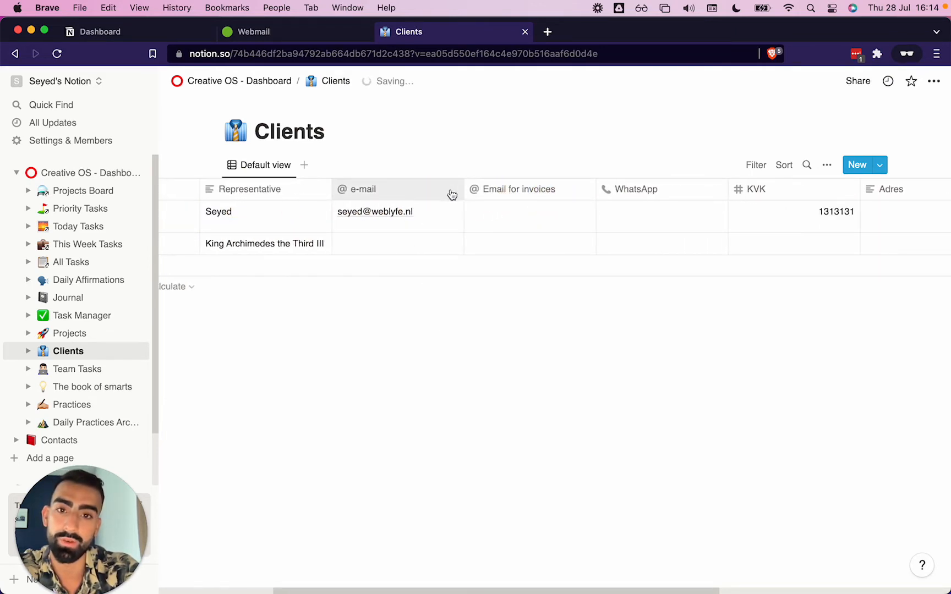
pyautogui.moveTo(463, 190); pyautogui.dragTo(421, 193)
pyautogui.hscroll(-5, 383, 233)
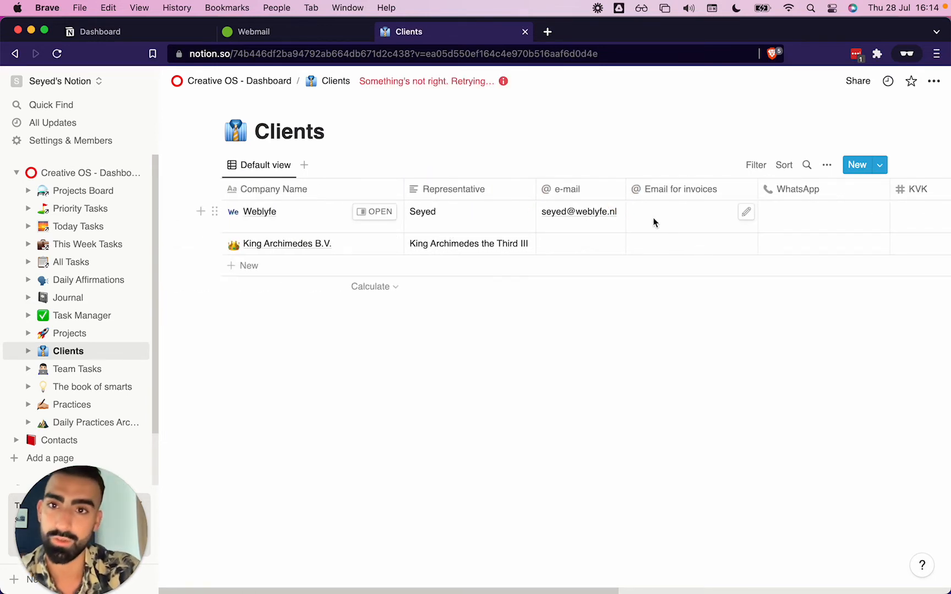
# Return to the Creative OS dashboard, expand Projects Overview and review its Table view of projects and clients
pyautogui.click(202, 83)
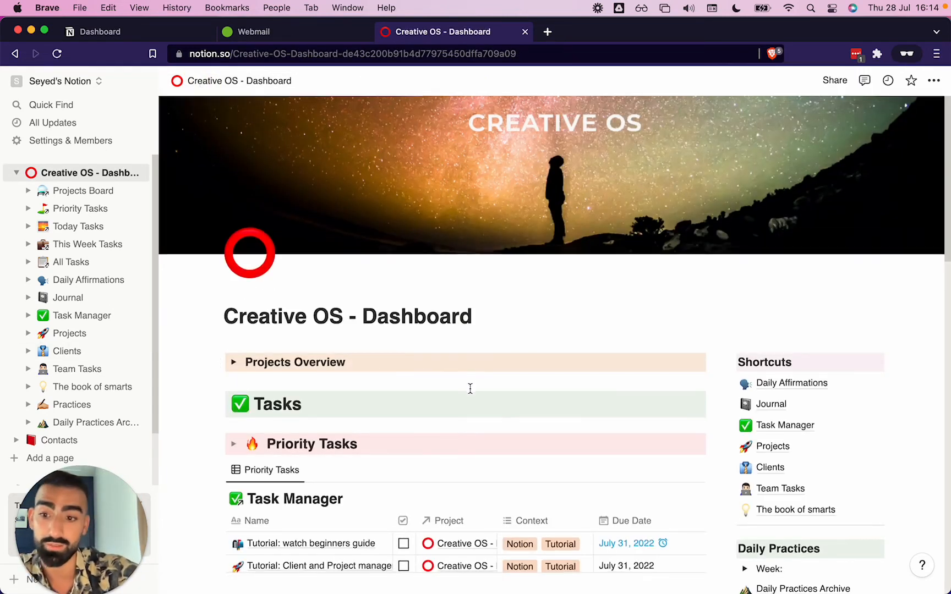
pyautogui.scroll(-3, 470, 388)
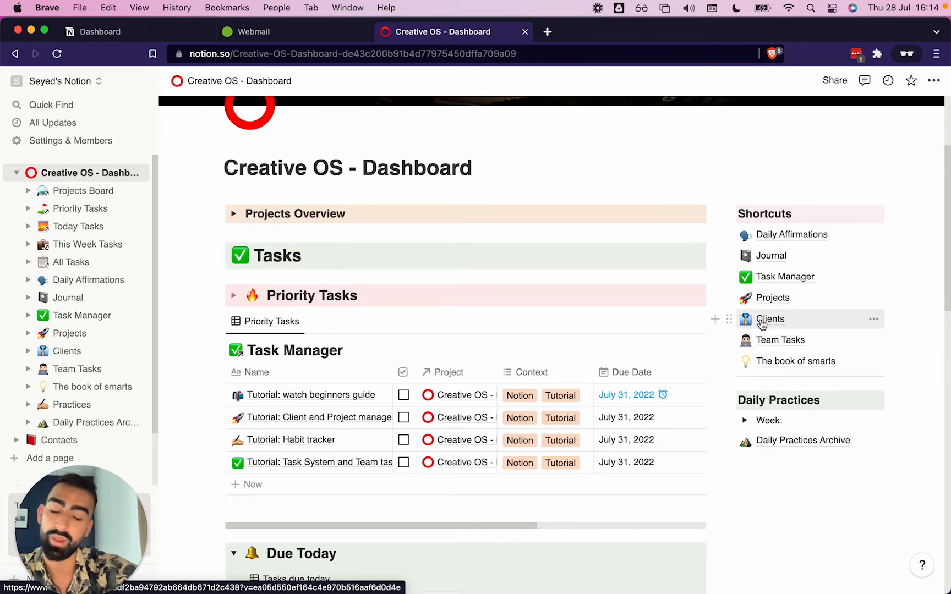
pyautogui.scroll(-2, 405, 371)
pyautogui.scroll(5, 405, 371)
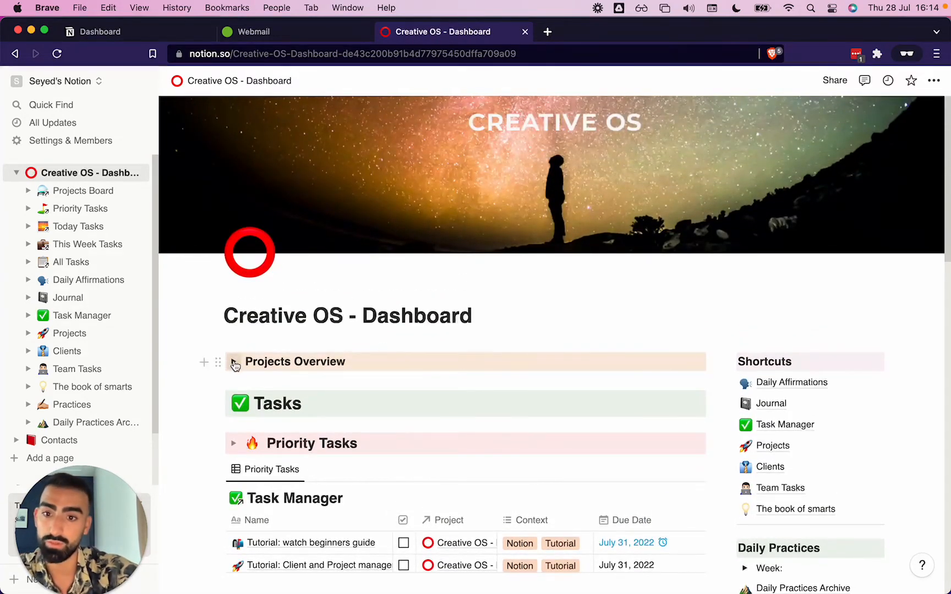
pyautogui.click(234, 363)
pyautogui.scroll(-4, 234, 363)
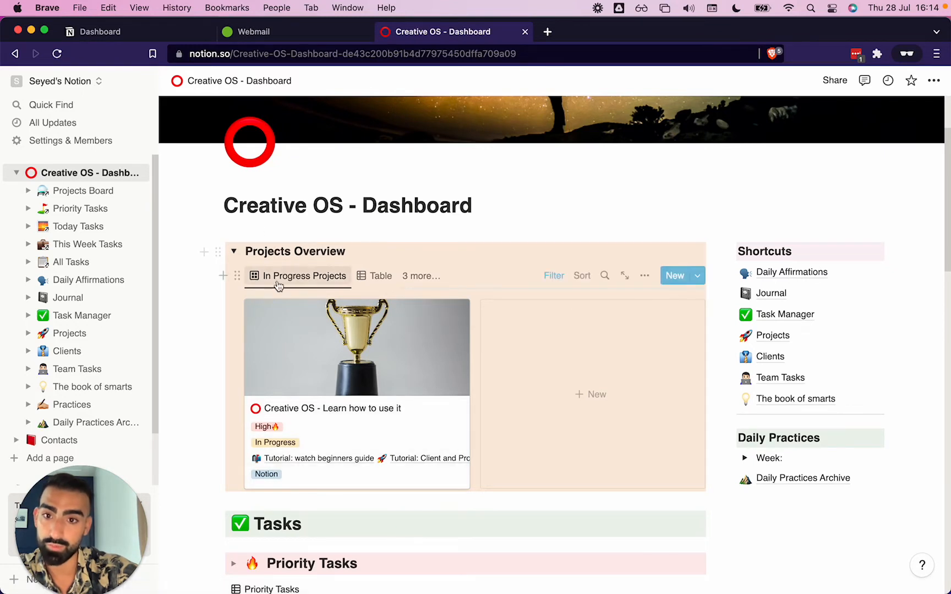
pyautogui.click(386, 278)
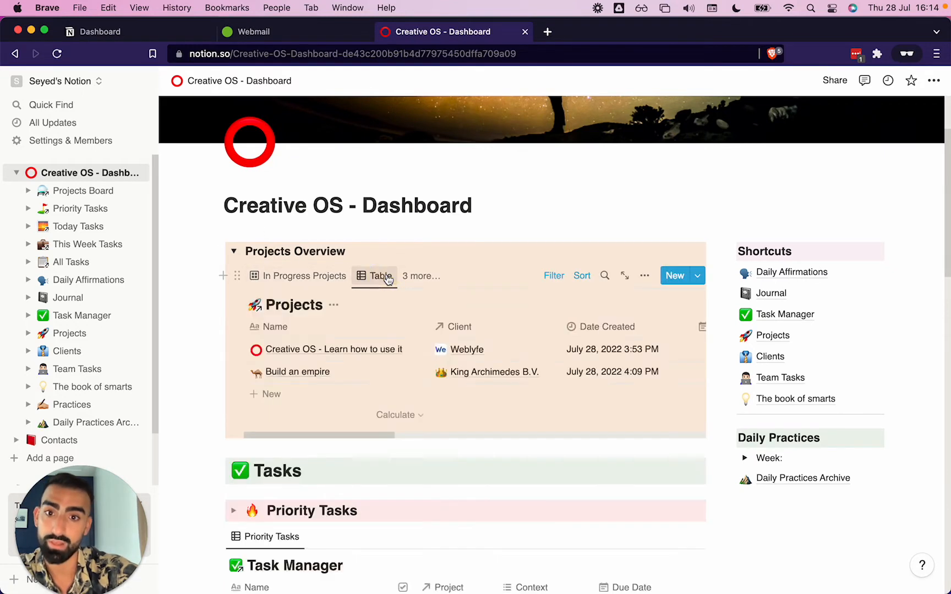
pyautogui.hscroll(10, 430, 355)
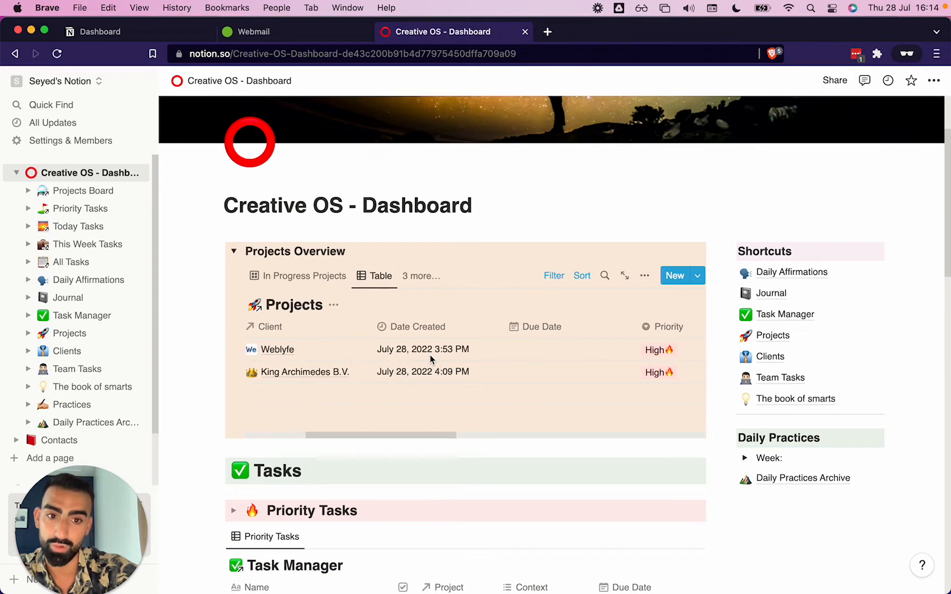
pyautogui.hscroll(3, 431, 355)
pyautogui.hscroll(-10, 430, 355)
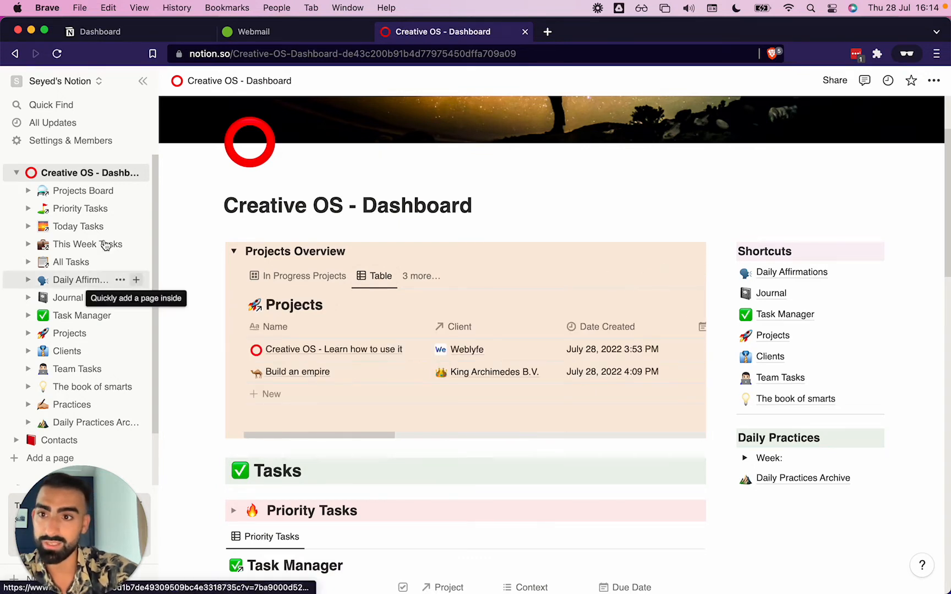
# Open the Projects Board and move the By Status view to the first position
pyautogui.click(77, 193)
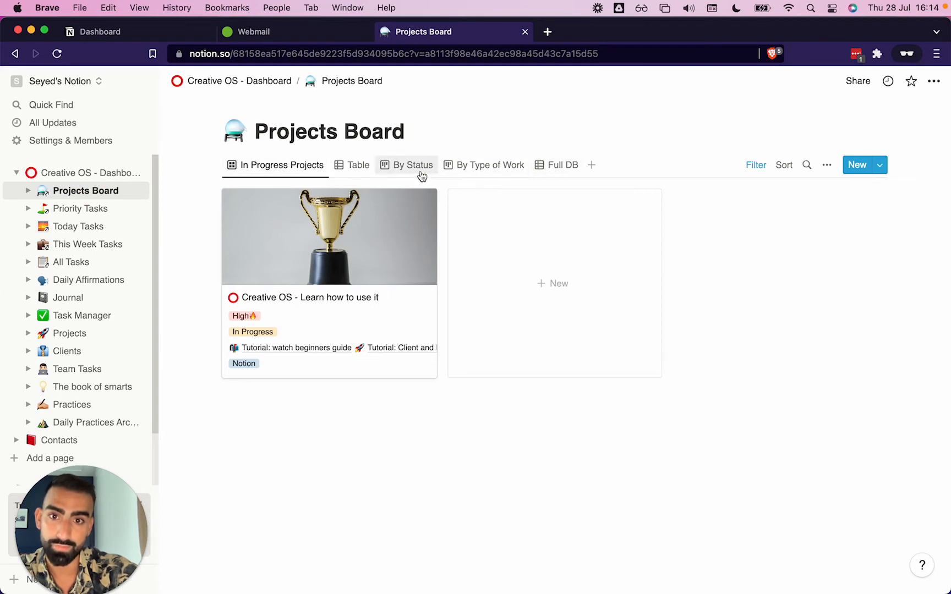
pyautogui.click(422, 175)
pyautogui.moveTo(422, 173); pyautogui.dragTo(277, 175)
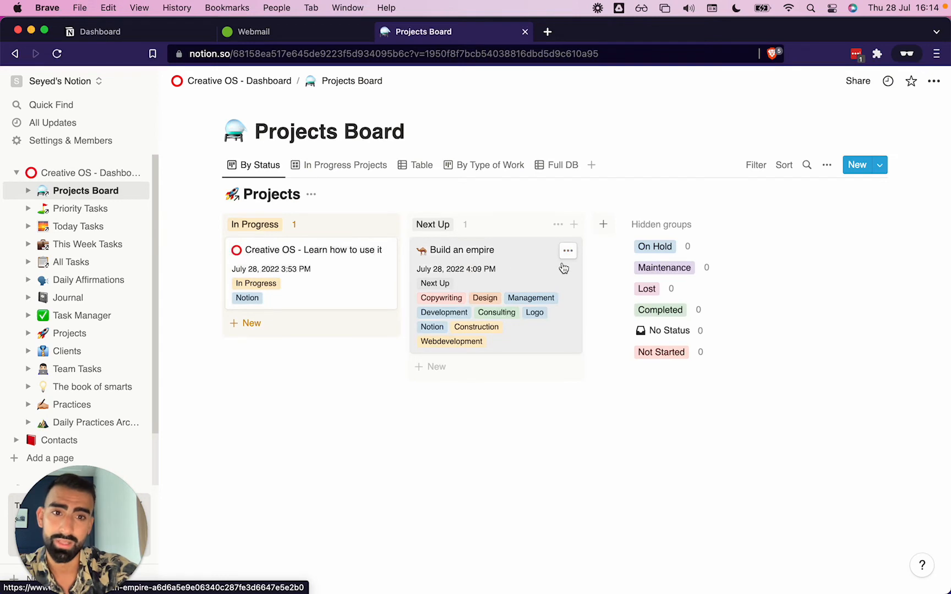
# Add a new project card to the hidden On Hold status group
pyautogui.click(688, 248)
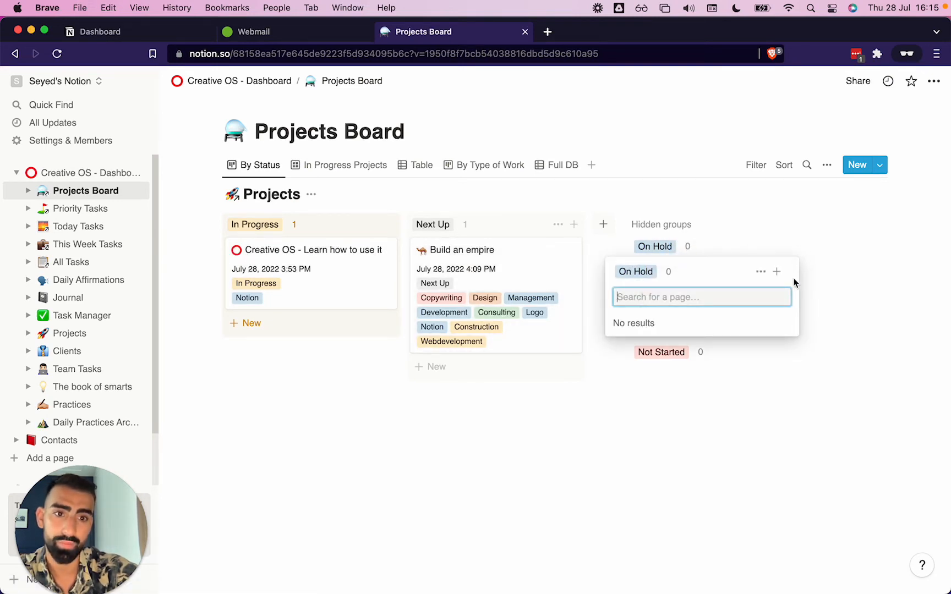
pyautogui.click(776, 272)
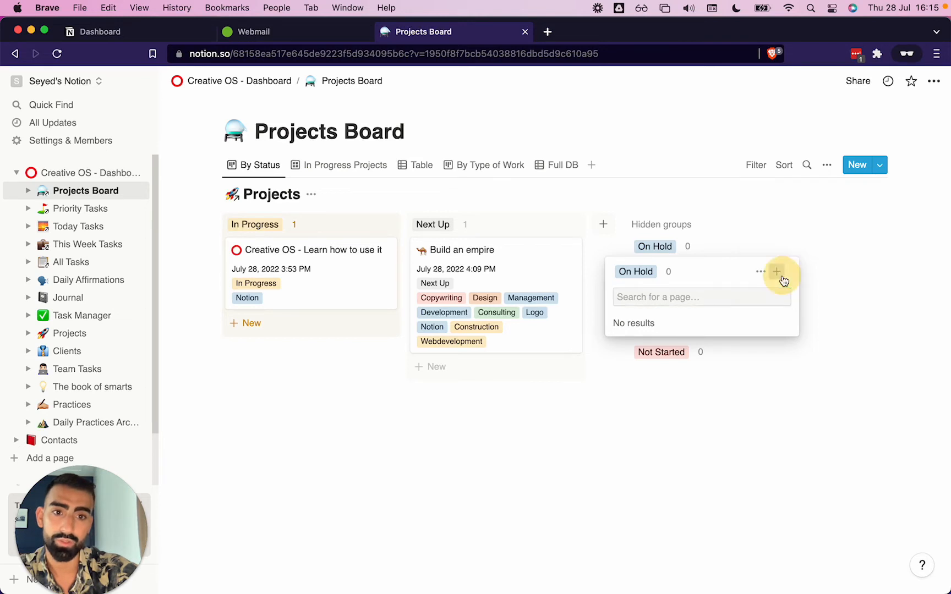
pyautogui.press('Escape')
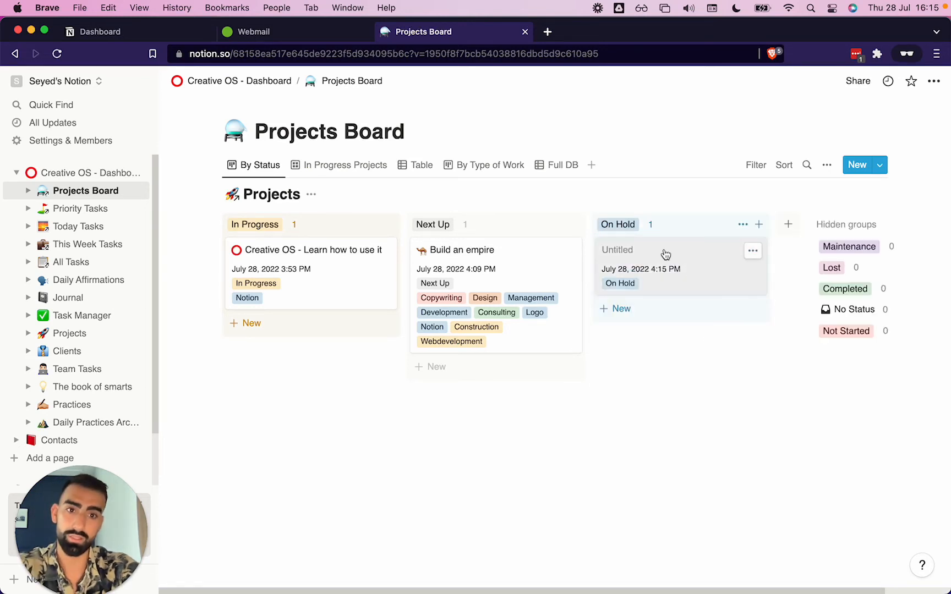
# Open the new On Hold card and title it Constuction water canal
pyautogui.click(641, 248)
pyautogui.write('On ')
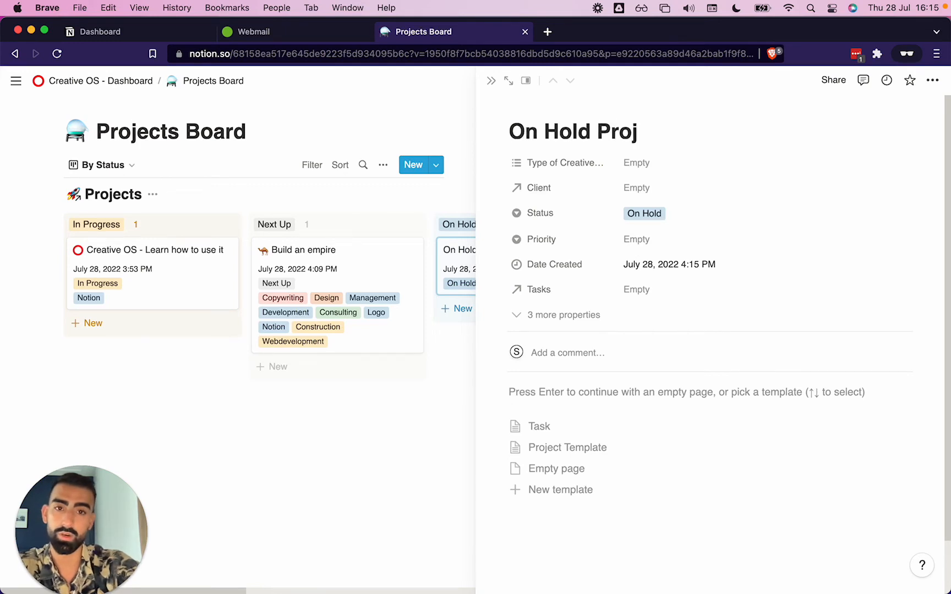
pyautogui.write('Hold Proj')
pyautogui.press('super+a')
pyautogui.write('Cons')
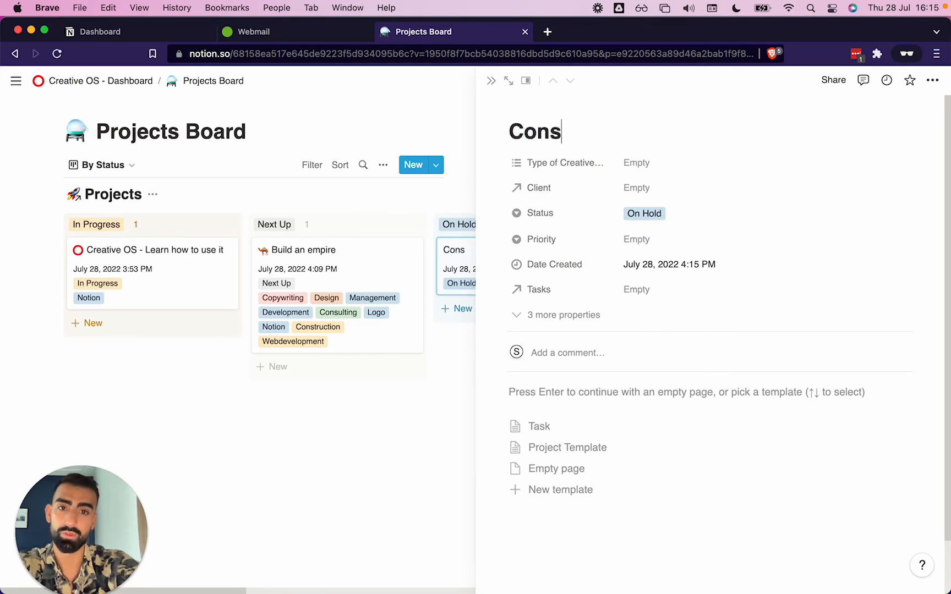
pyautogui.write('tuction water canal')
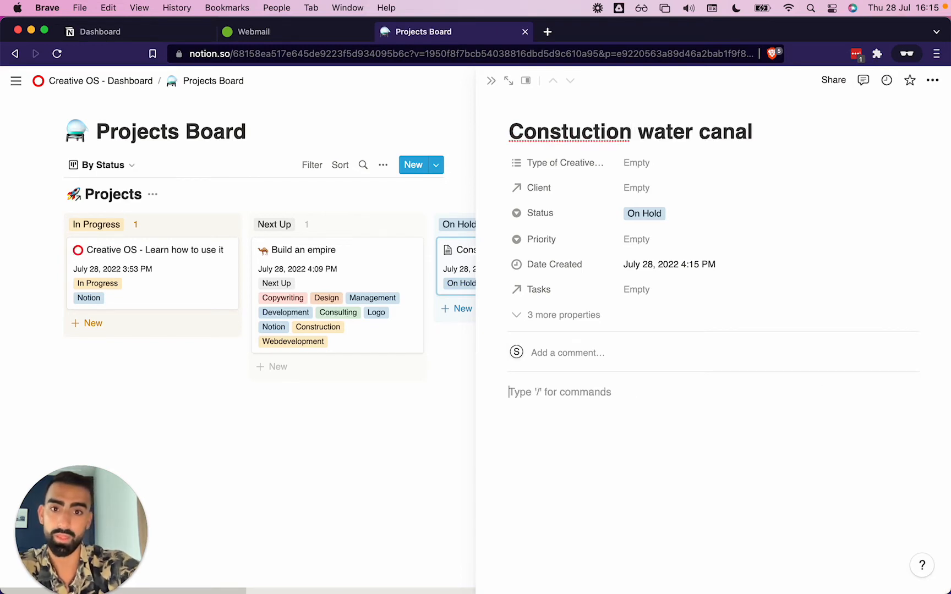
# Set the canal project's type of creative work to Construction and link King Archimedes B.V. as its client
pyautogui.click(632, 163)
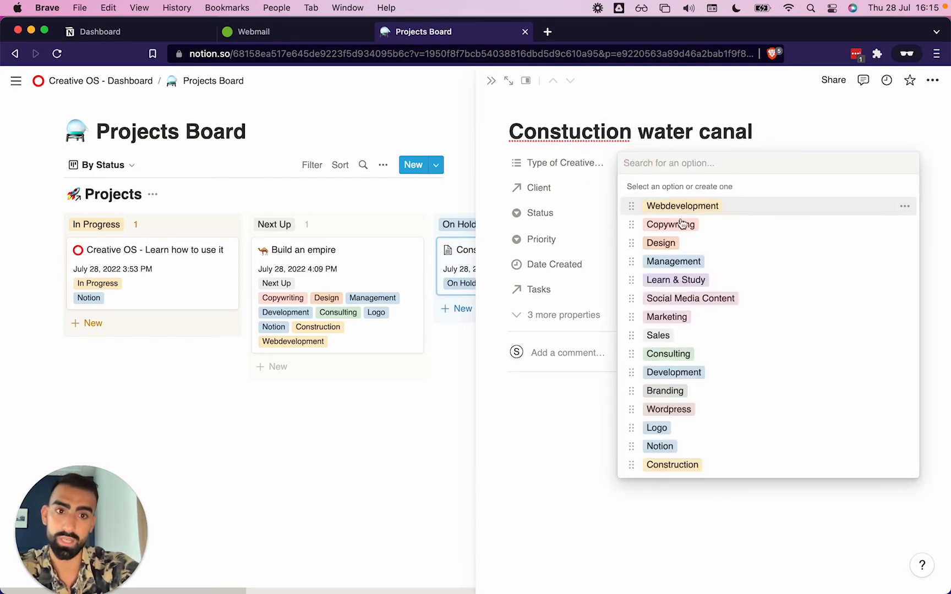
pyautogui.click(628, 464)
pyautogui.click(570, 198)
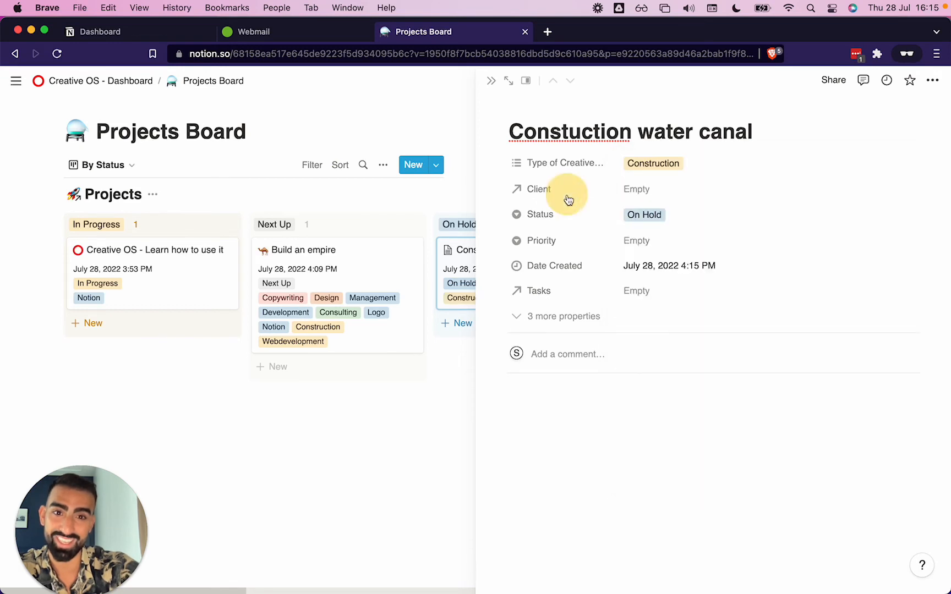
pyautogui.click(678, 192)
pyautogui.click(672, 235)
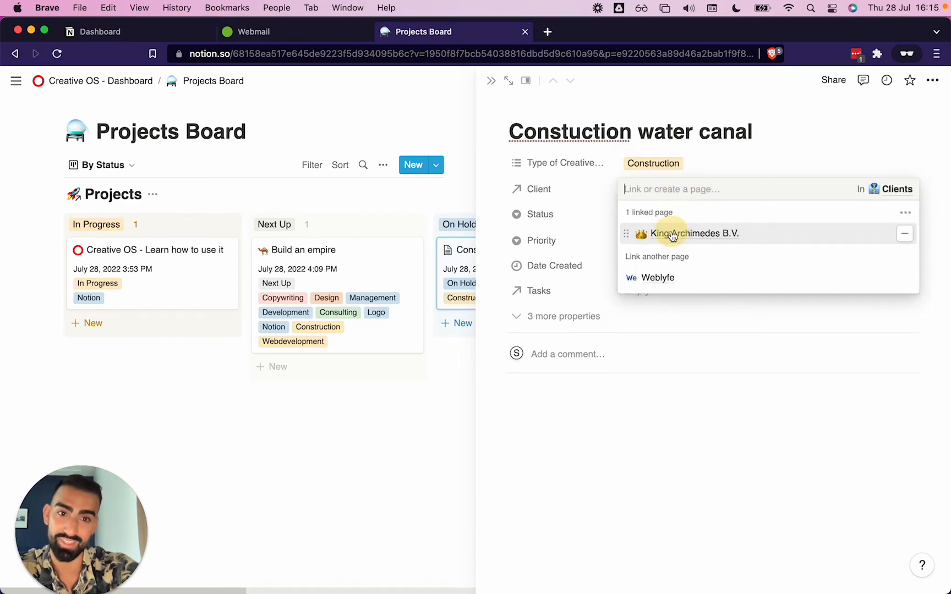
pyautogui.click(595, 212)
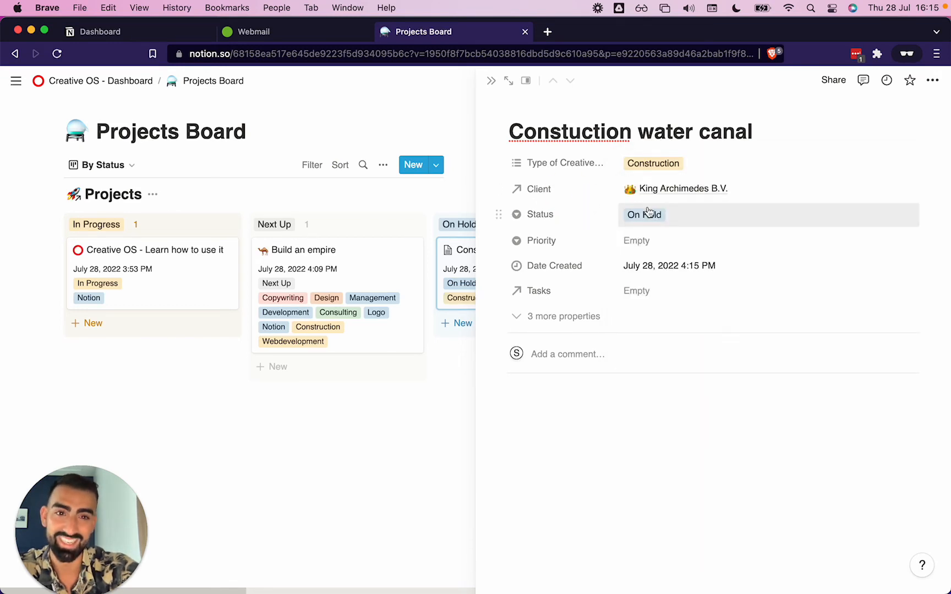
# Set the canal project's priority to Low and close the project page
pyautogui.click(637, 242)
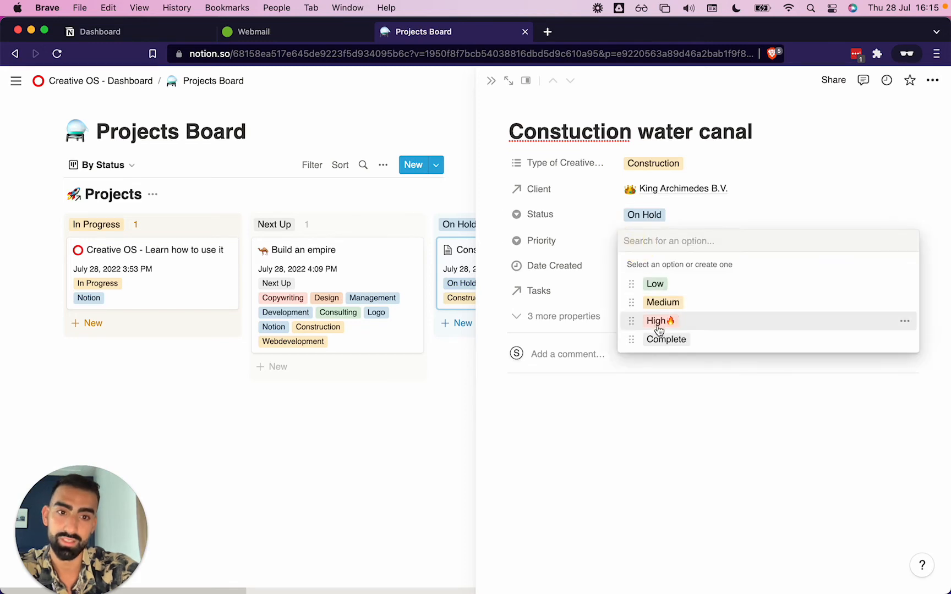
pyautogui.click(655, 284)
pyautogui.click(352, 483)
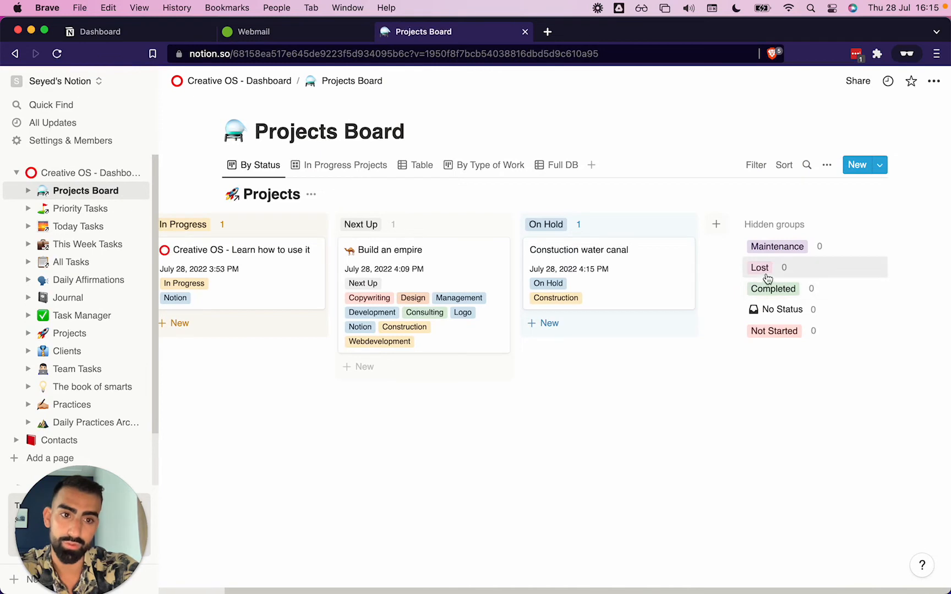
# Add a new project card to the hidden Lost status group and title it Tried Nuking the world
pyautogui.click(769, 269)
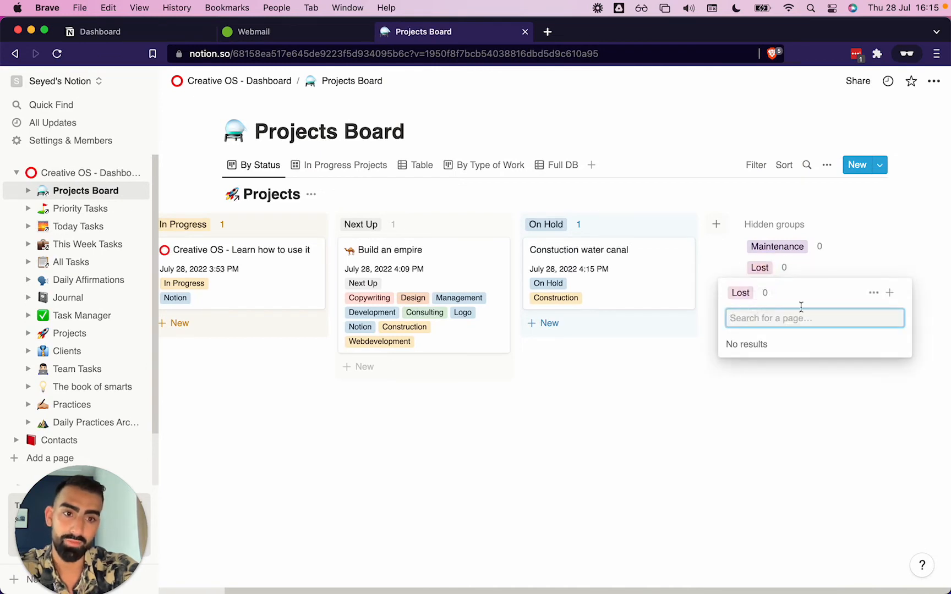
pyautogui.click(889, 294)
pyautogui.press('Escape')
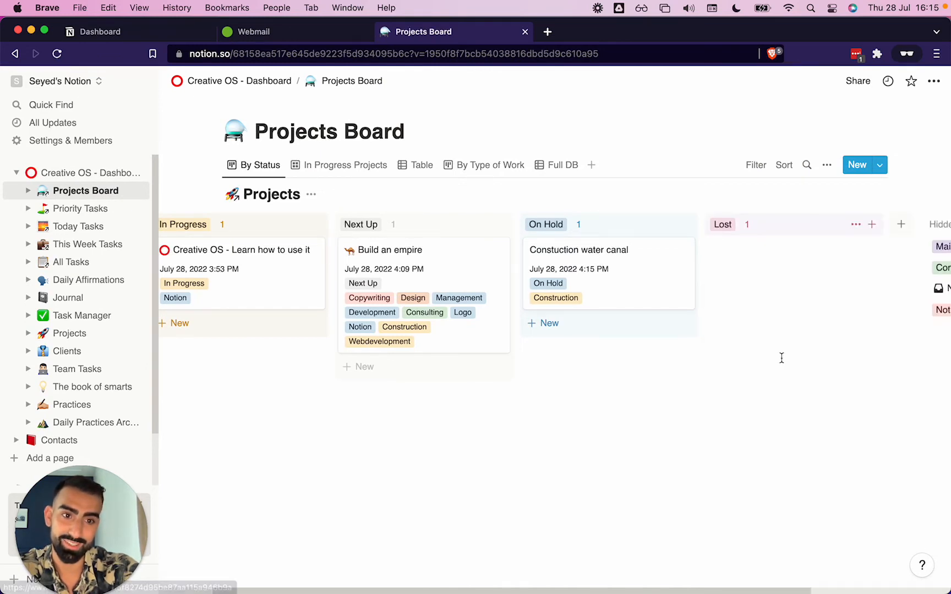
pyautogui.click(760, 253)
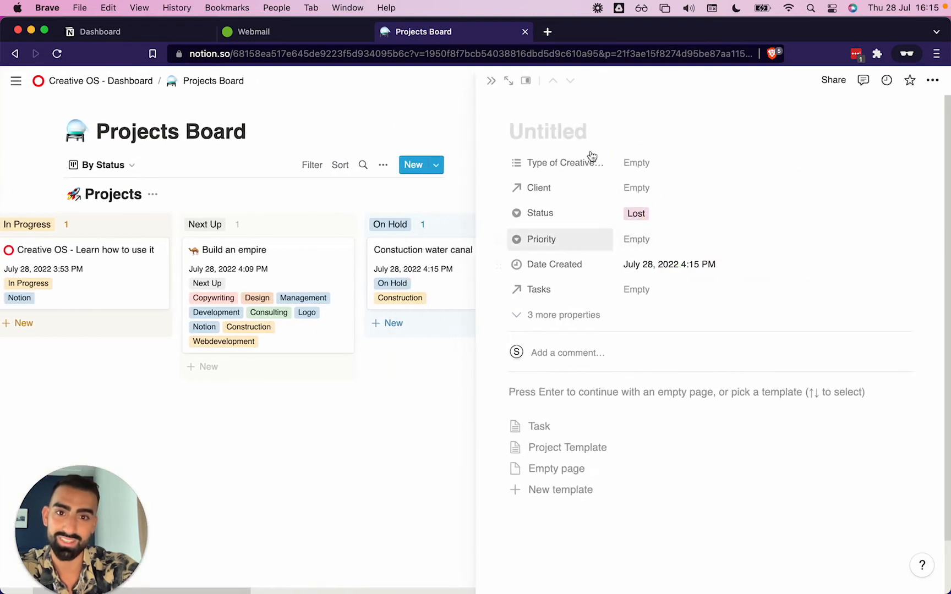
pyautogui.write('Tried Nuk')
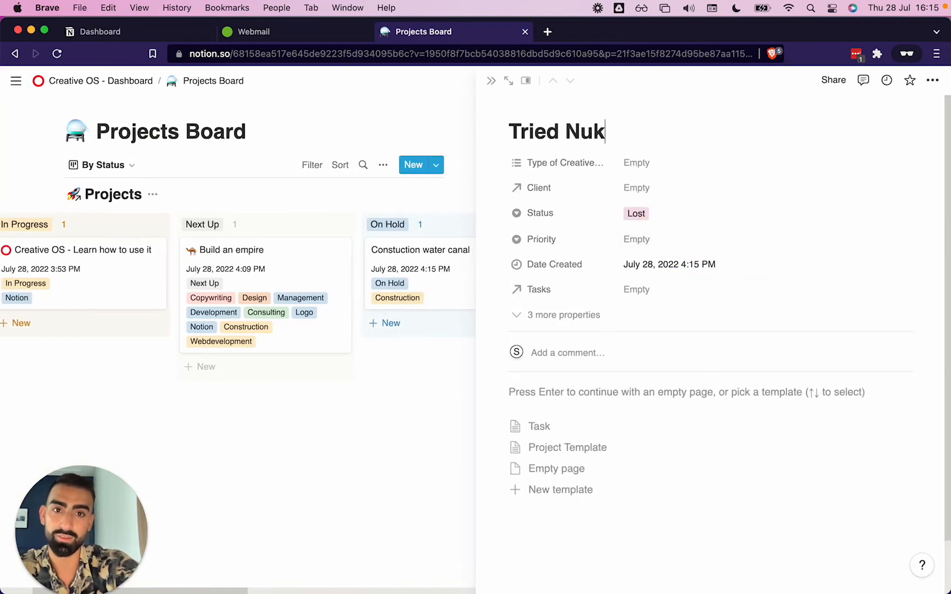
pyautogui.write('ing the world')
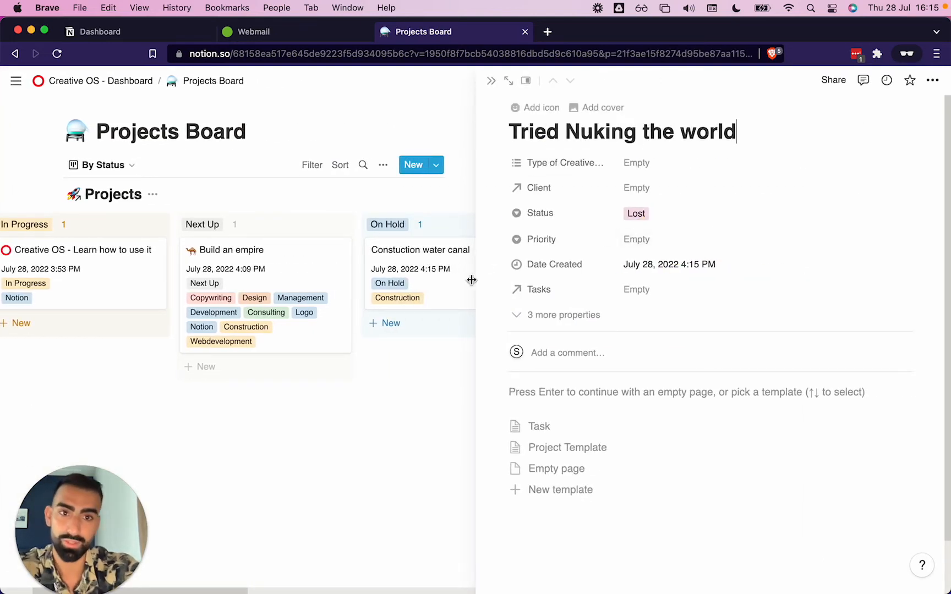
# Set the Lost project's type of creative work to Consulting and link King Archimedes B.V. as its client
pyautogui.click(654, 164)
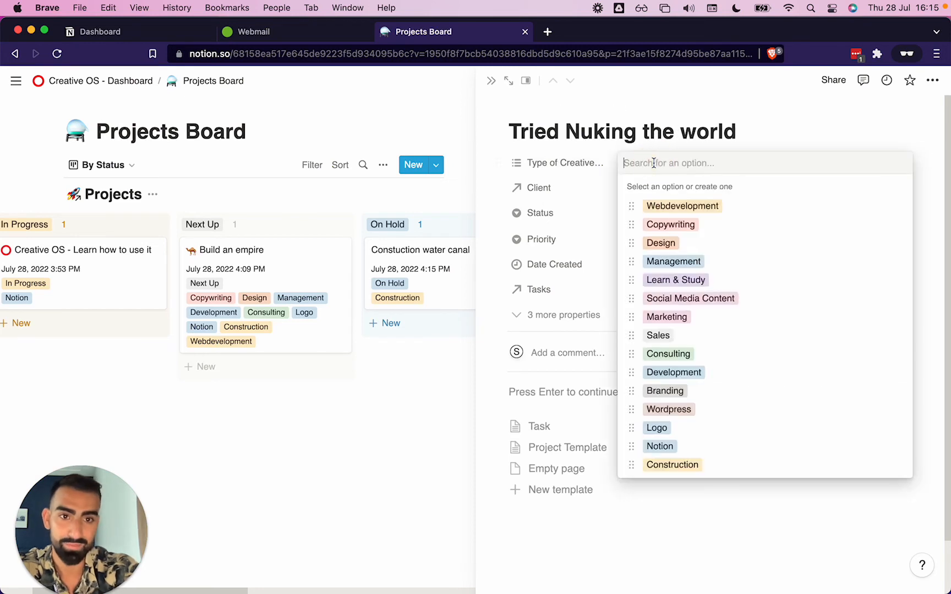
pyautogui.click(681, 364)
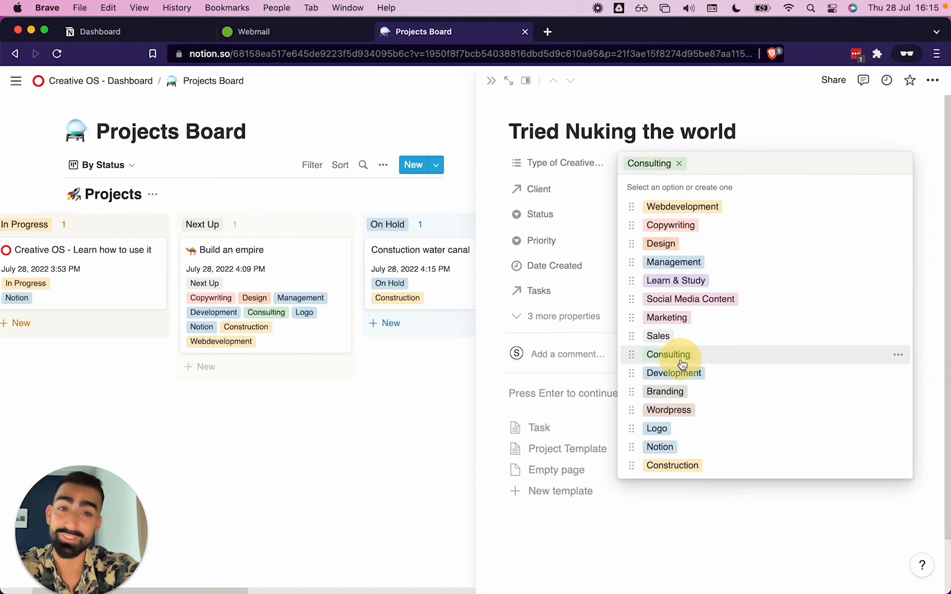
pyautogui.click(586, 198)
pyautogui.click(658, 190)
pyautogui.click(662, 240)
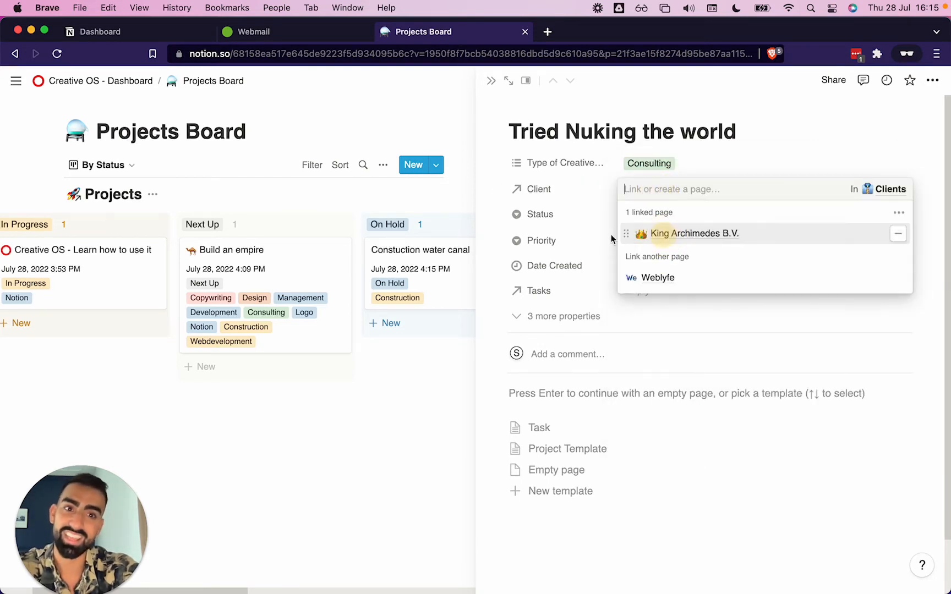
pyautogui.click(556, 212)
# Set the Lost project's priority to Complete and close the project page
pyautogui.click(633, 244)
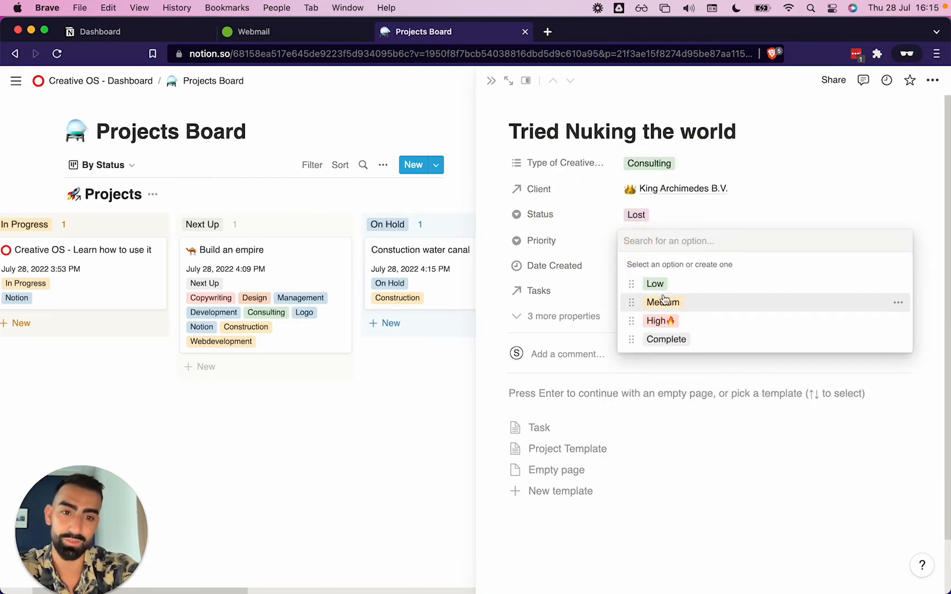
pyautogui.click(652, 342)
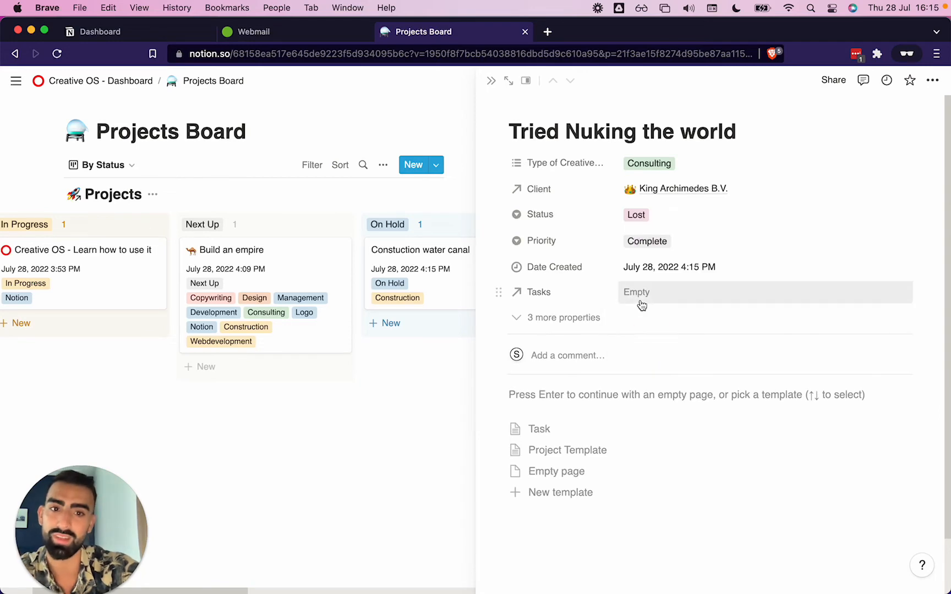
pyautogui.click(304, 439)
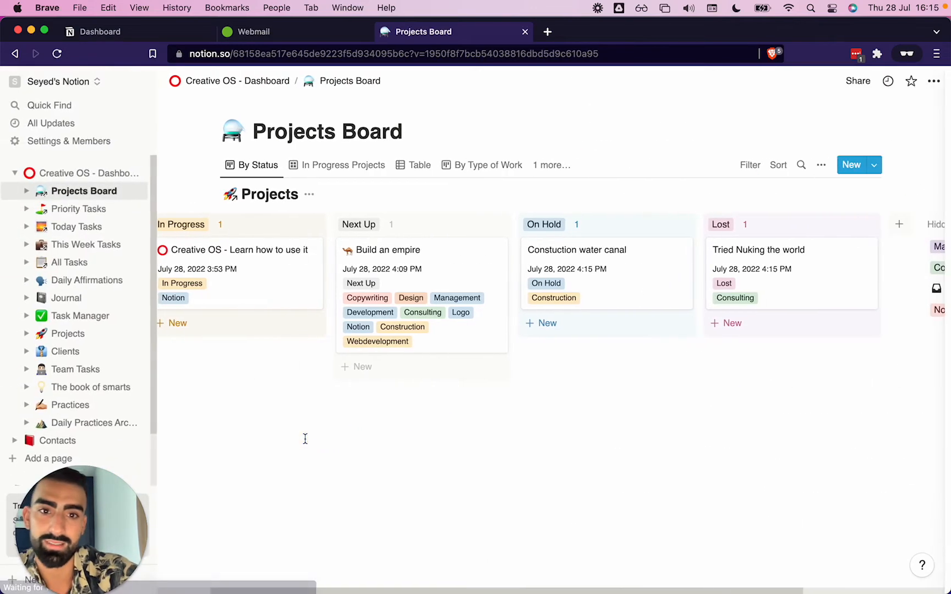
# Move the Build an empire card from the Next Up group into On Hold
pyautogui.hscroll(5, 304, 438)
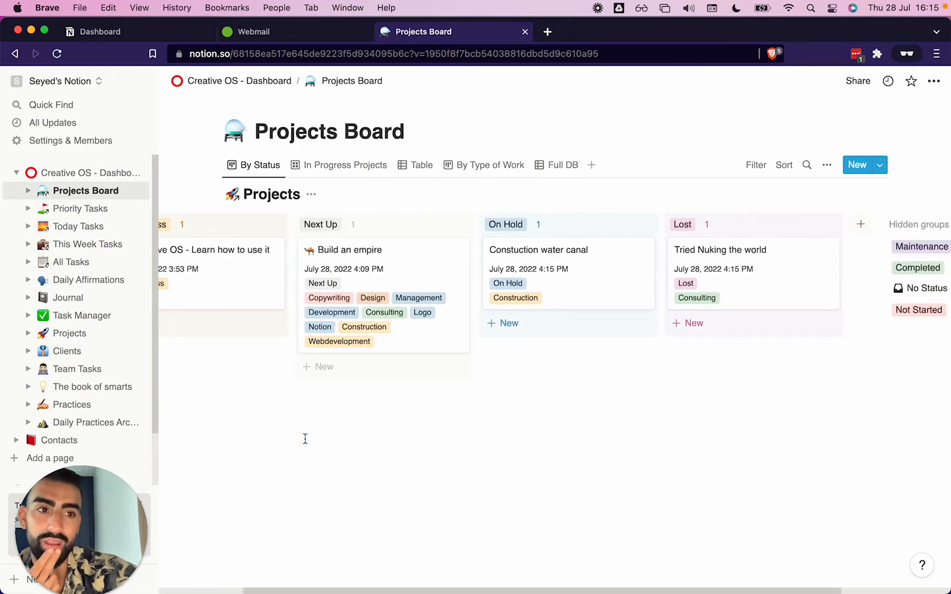
pyautogui.hscroll(-5, 305, 439)
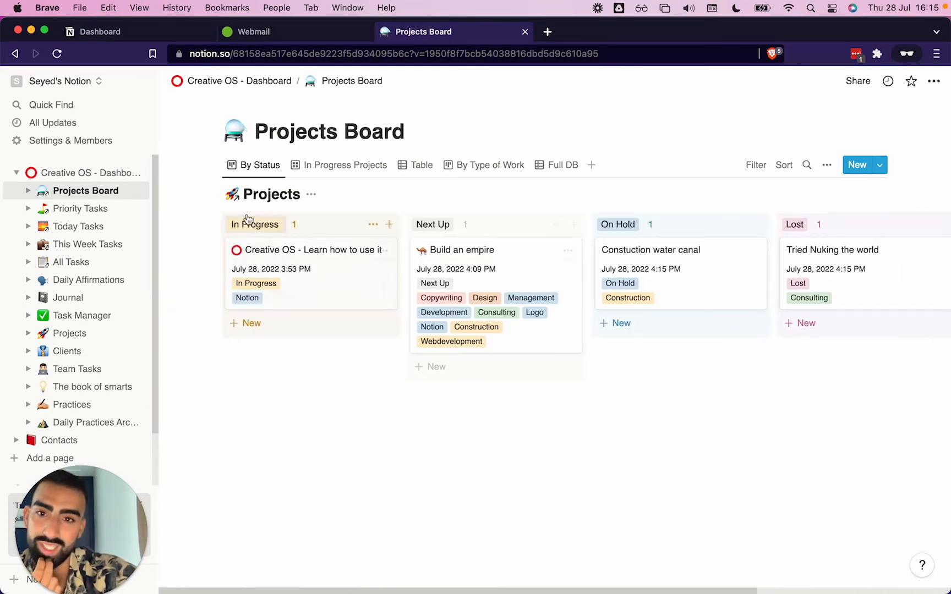
pyautogui.hscroll(3, 548, 268)
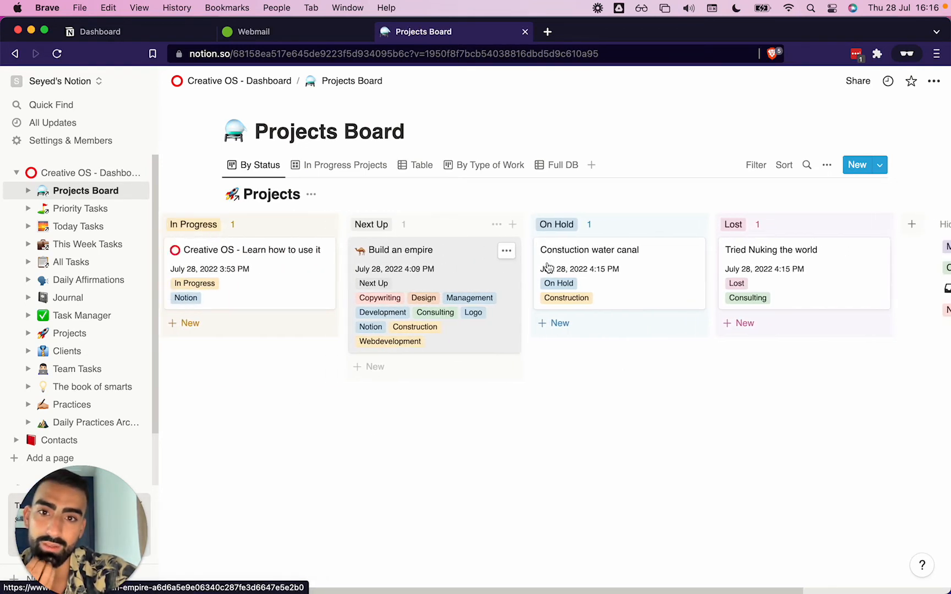
pyautogui.hscroll(-3, 528, 269)
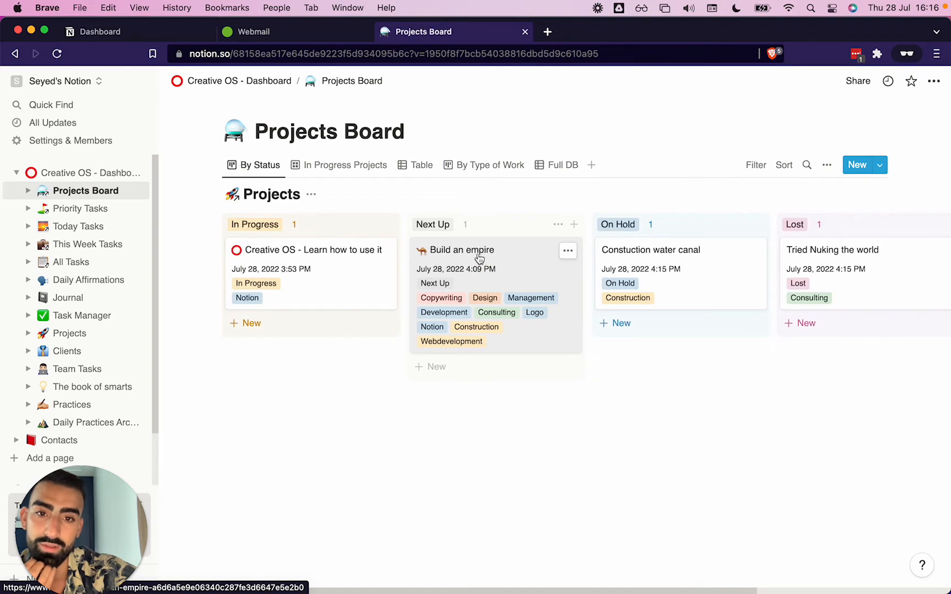
pyautogui.moveTo(479, 259); pyautogui.dragTo(651, 312)
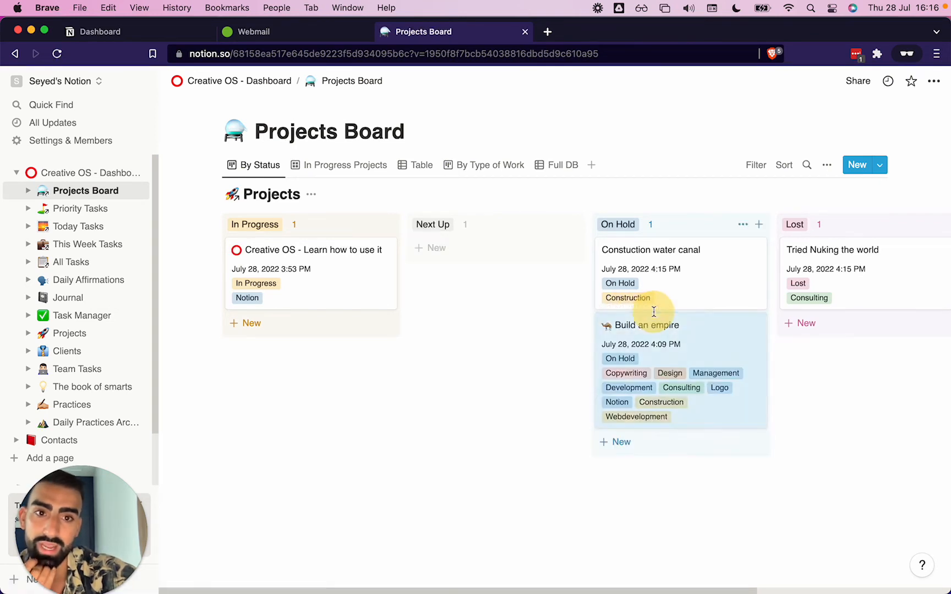
# Switch the Projects Board to its Table view and delete the view's status filter
pyautogui.hscroll(7, 654, 312)
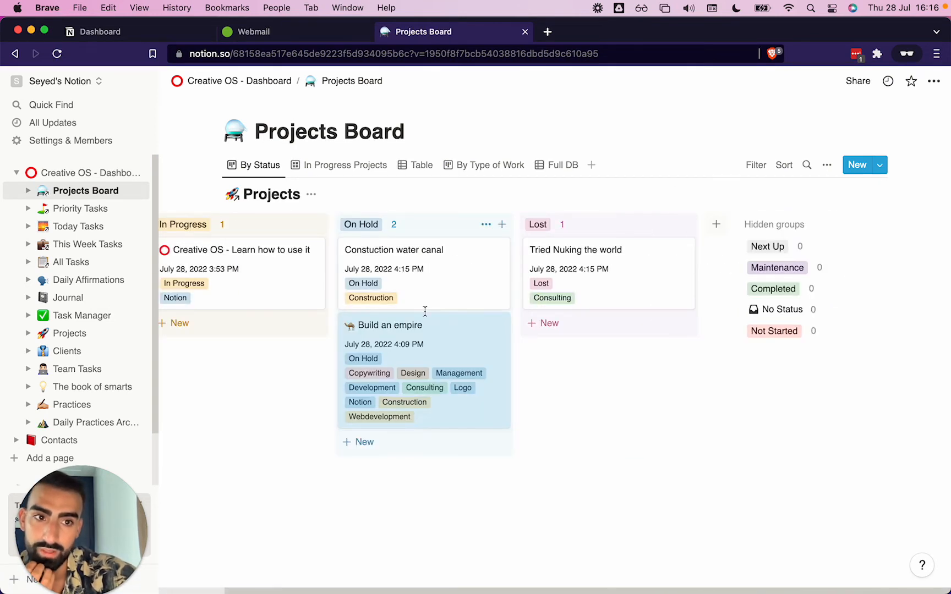
pyautogui.click(418, 166)
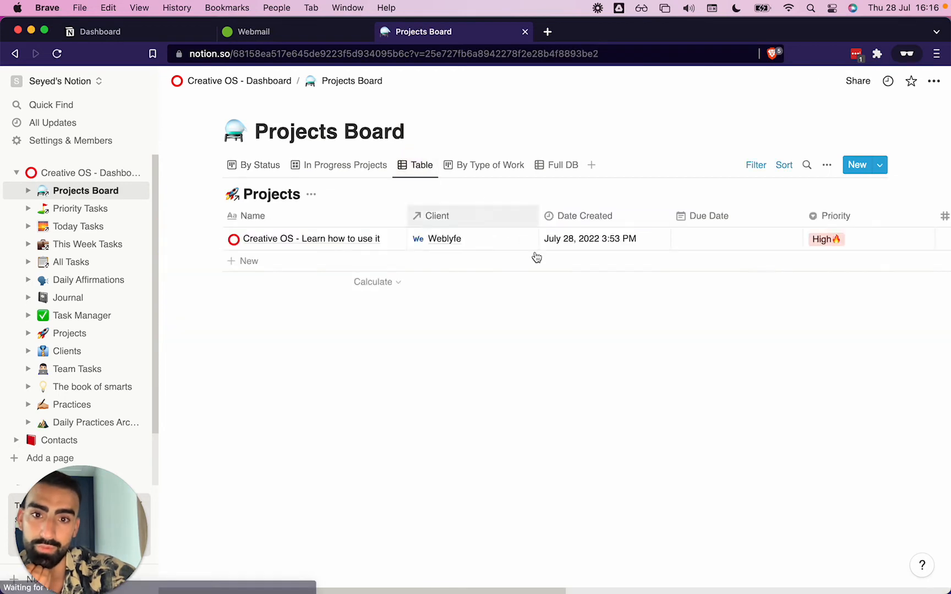
pyautogui.hscroll(5, 611, 274)
pyautogui.hscroll(-5, 615, 275)
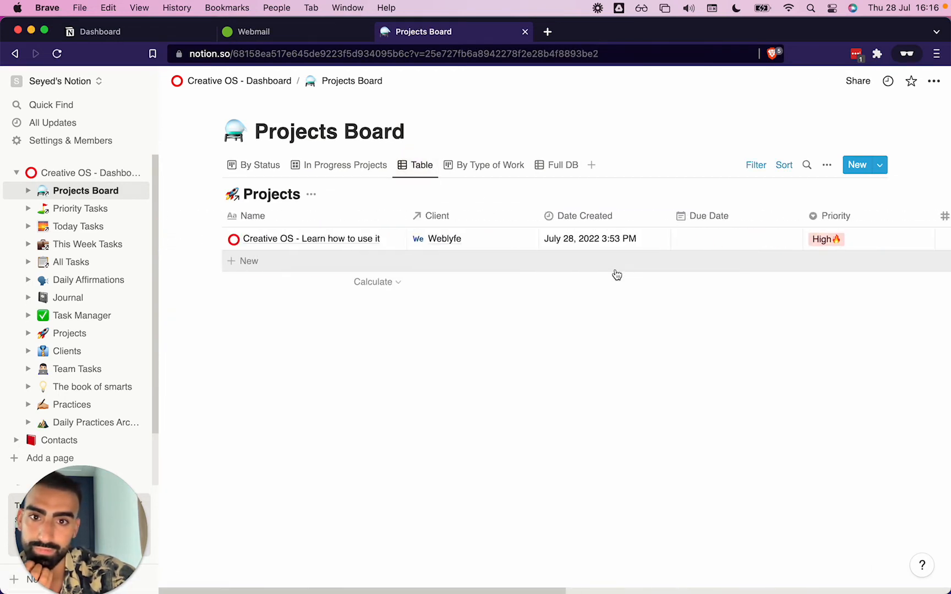
pyautogui.hscroll(10, 354, 229)
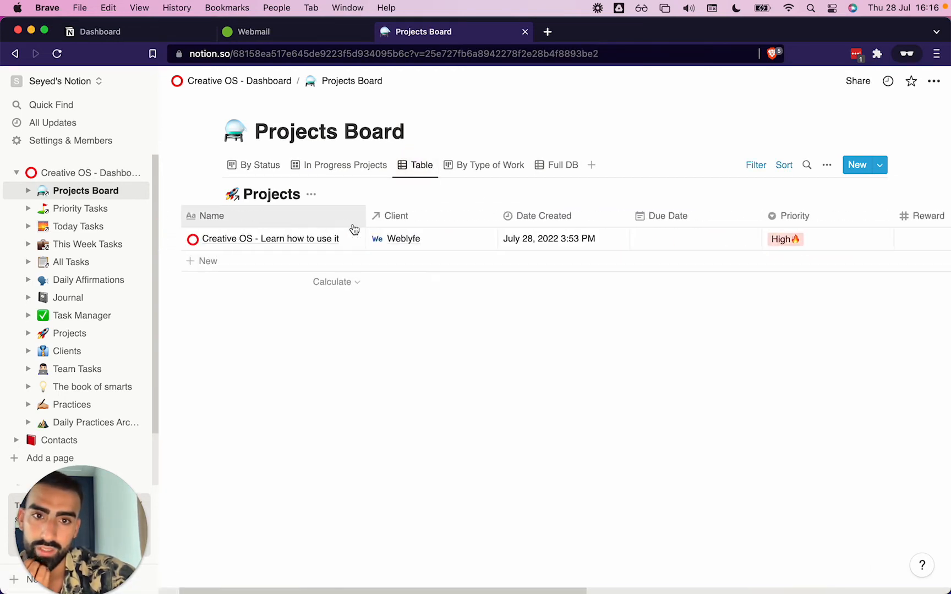
pyautogui.click(756, 165)
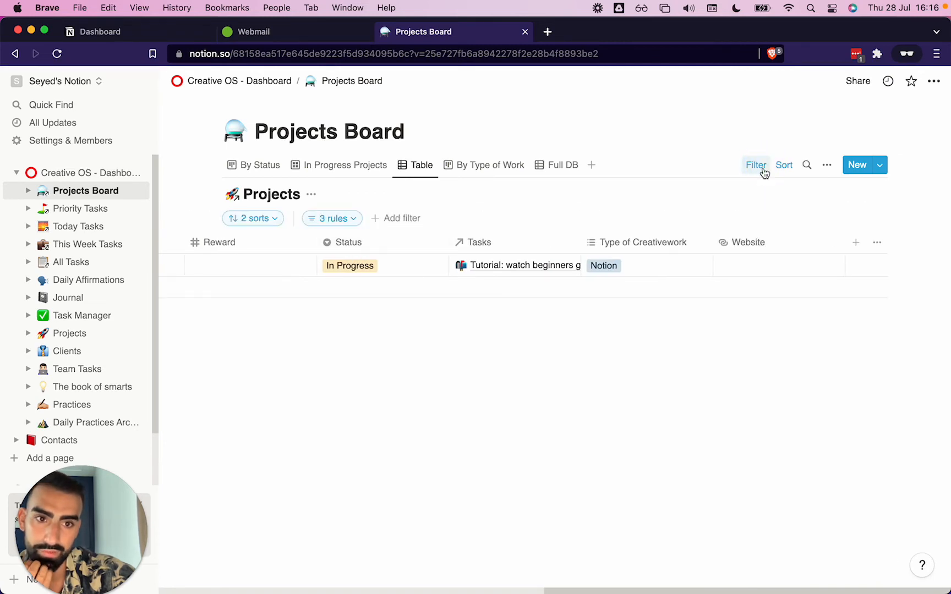
pyautogui.click(345, 219)
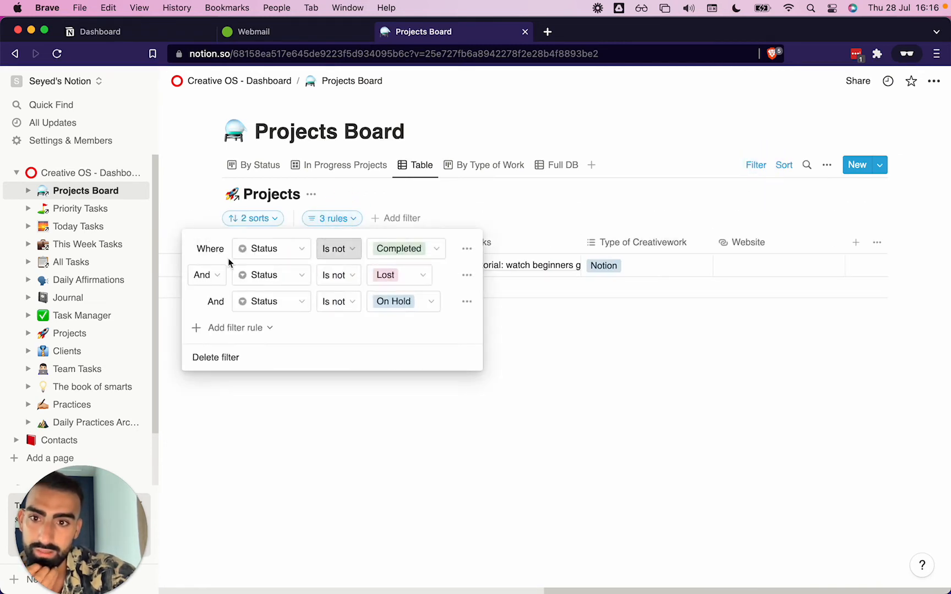
pyautogui.click(204, 357)
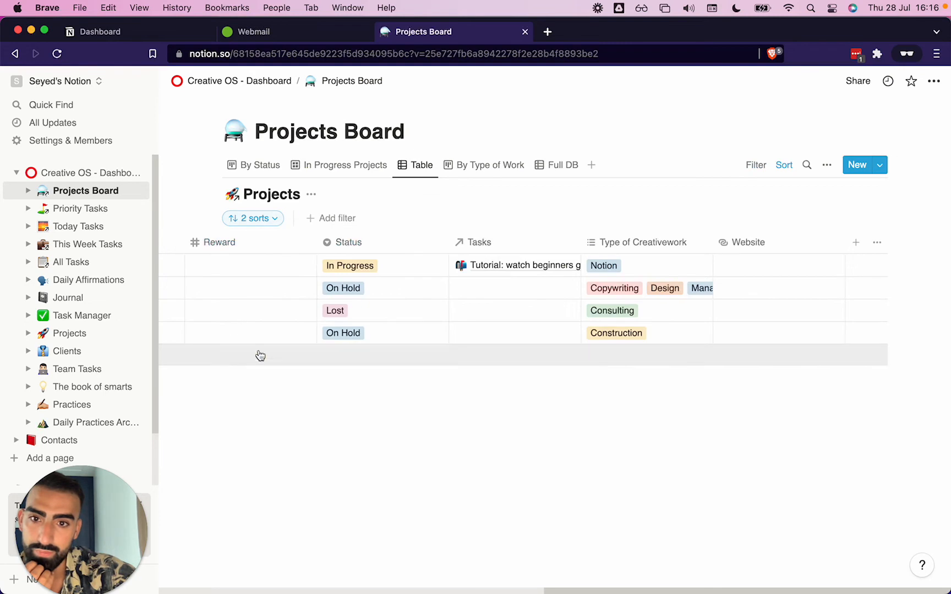
# Move the Status column in the table to sit right after Date Created
pyautogui.hscroll(-10, 632, 337)
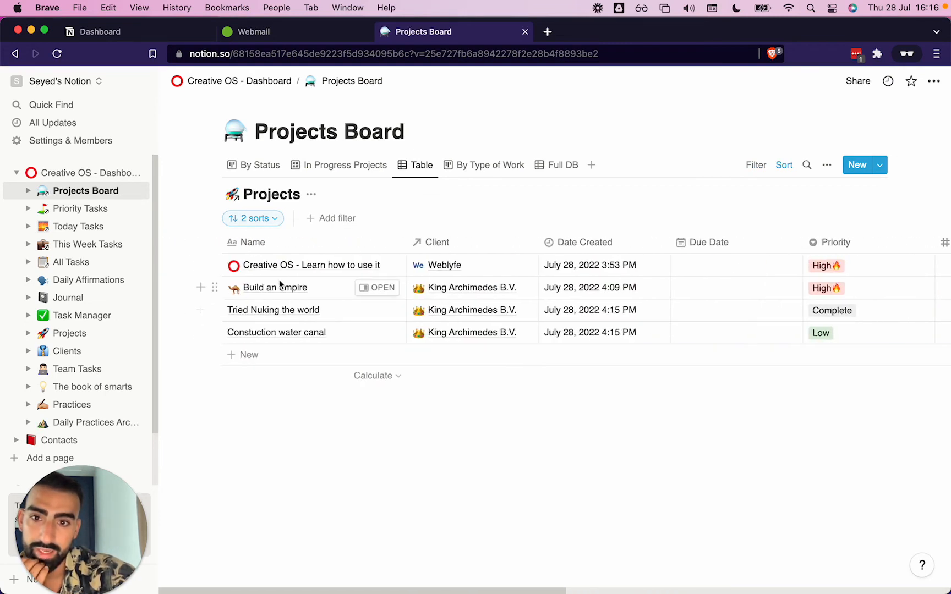
pyautogui.hscroll(5, 669, 301)
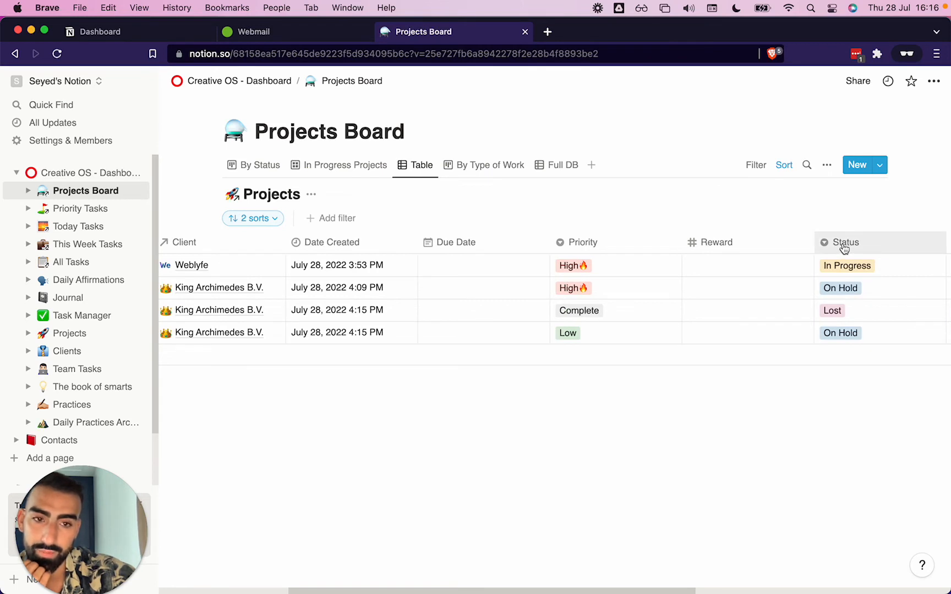
pyautogui.moveTo(844, 249); pyautogui.dragTo(474, 256)
# Change the Build an empire project's status to In Progress
pyautogui.hscroll(-3, 454, 315)
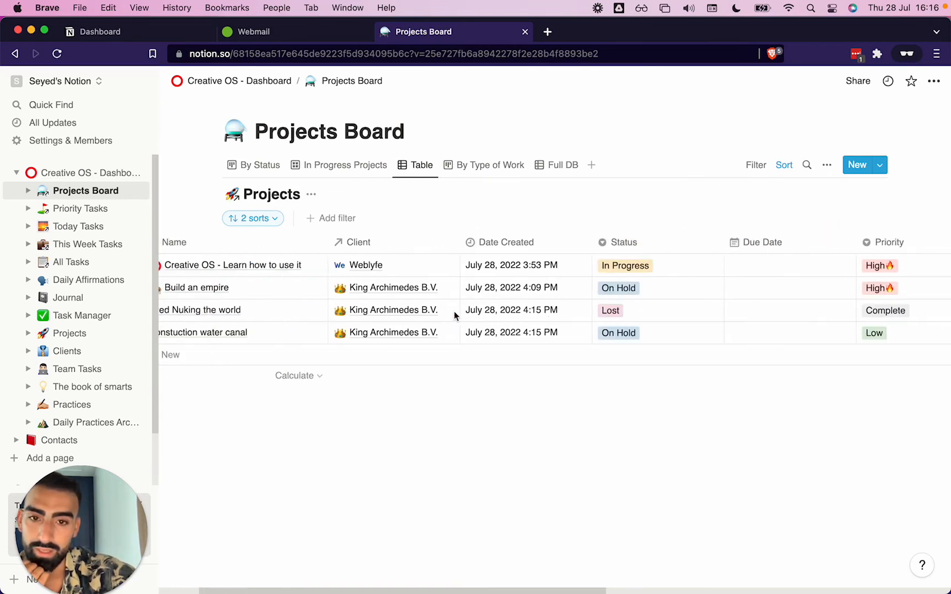
pyautogui.hscroll(-2, 454, 315)
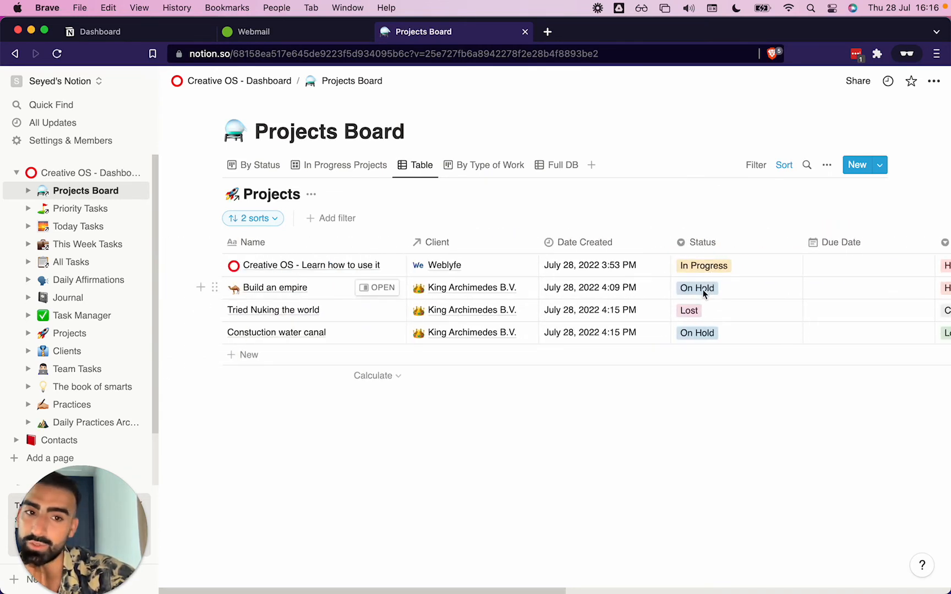
pyautogui.click(702, 289)
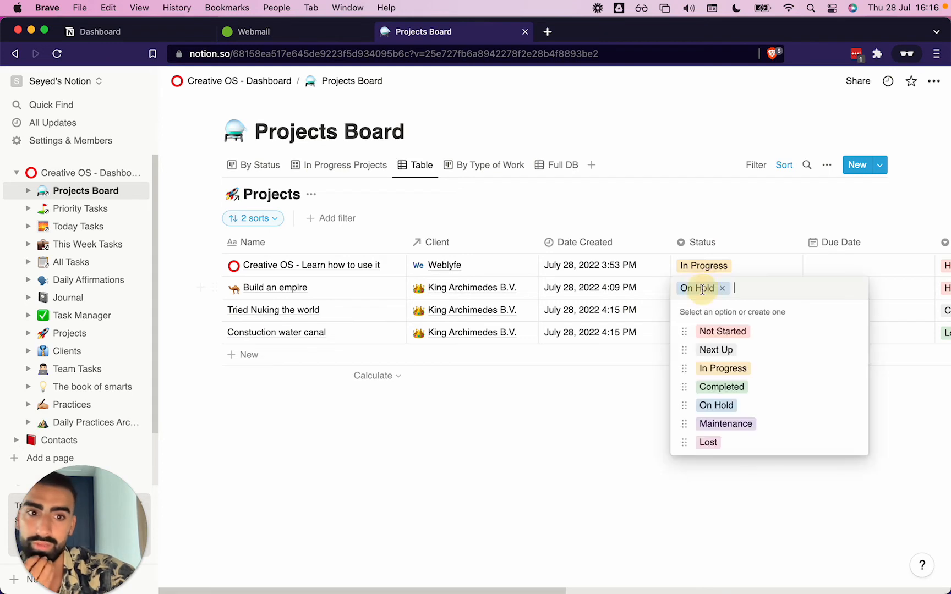
pyautogui.click(742, 375)
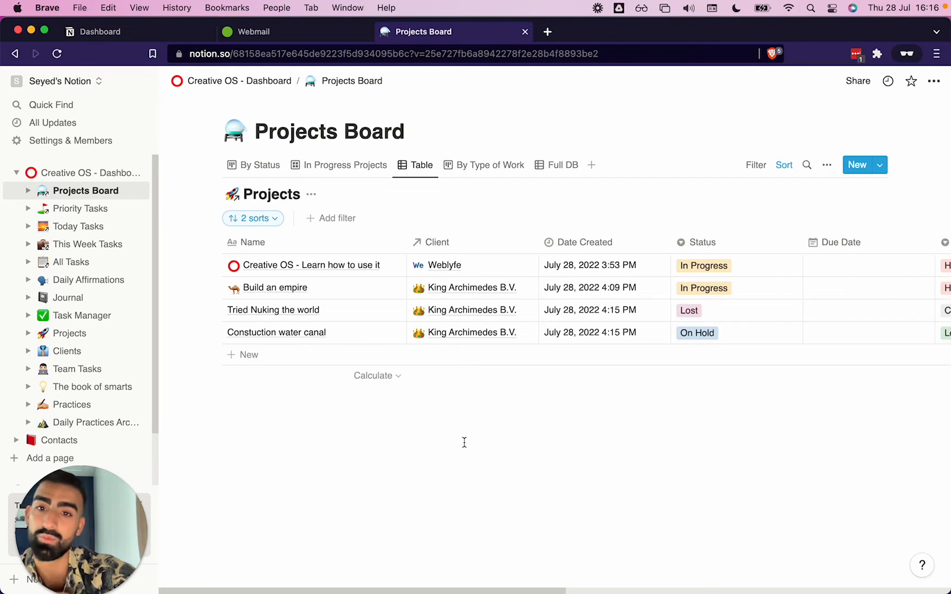
# Sort the In Progress Projects view by Date Created in descending order
pyautogui.click(246, 166)
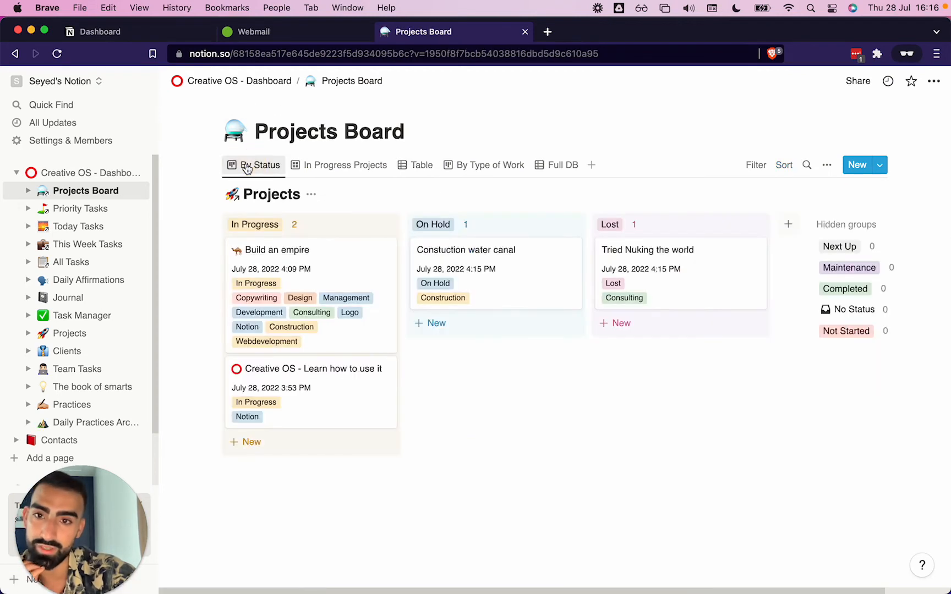
pyautogui.click(333, 166)
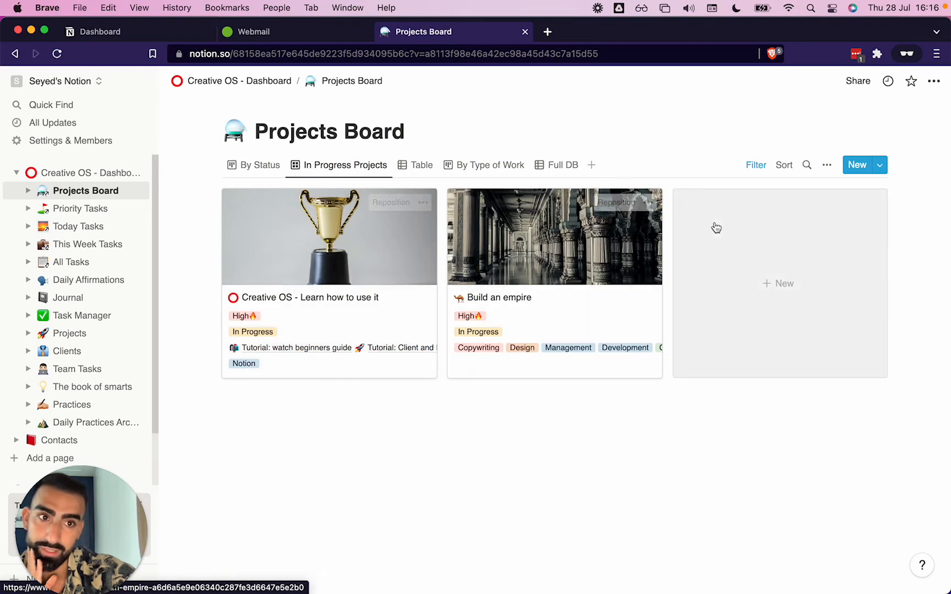
pyautogui.click(788, 169)
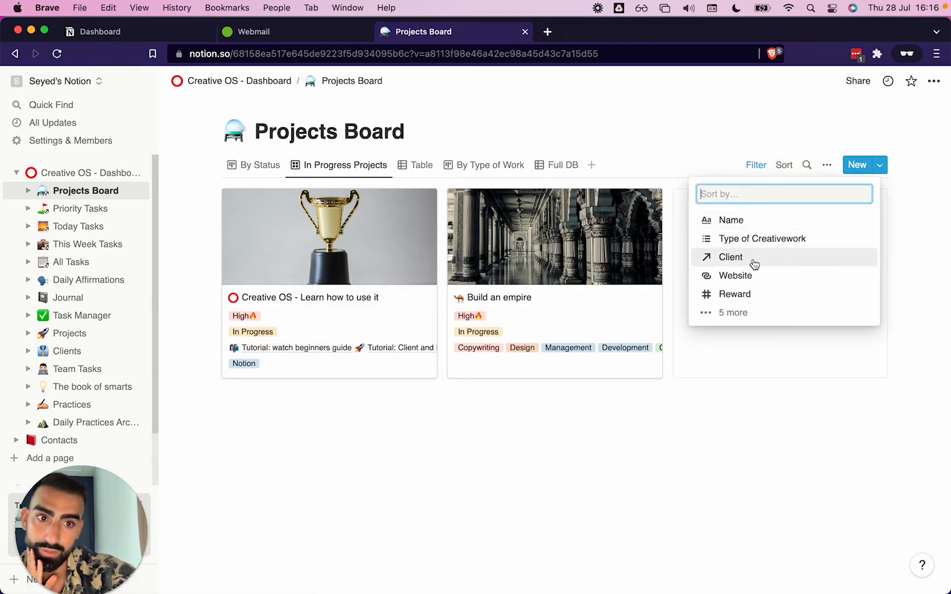
pyautogui.click(725, 315)
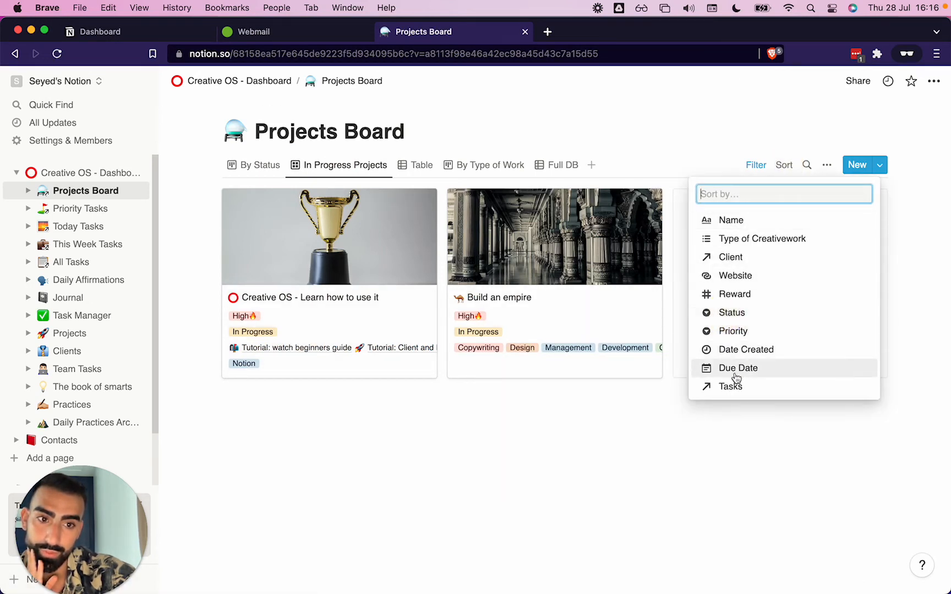
pyautogui.click(734, 350)
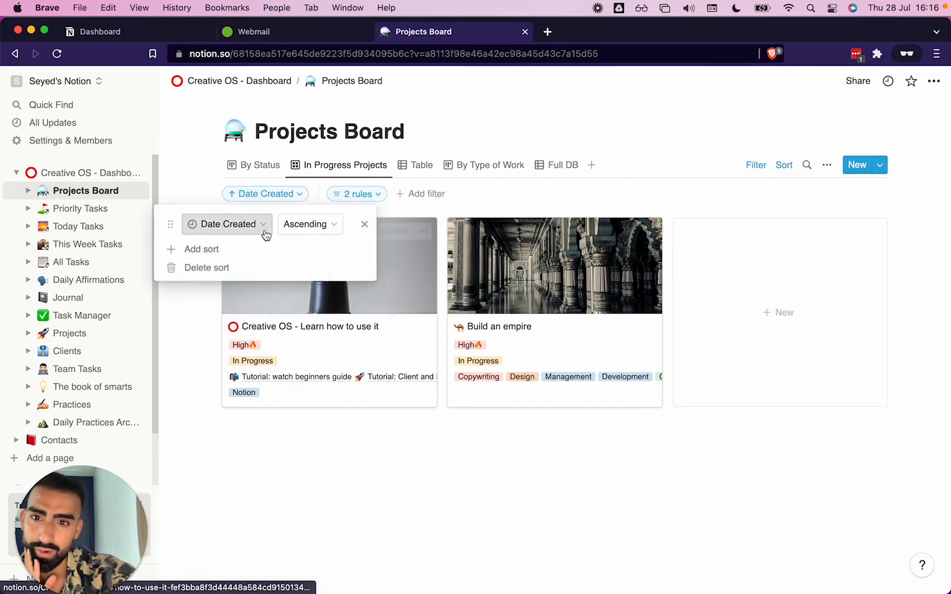
pyautogui.click(314, 229)
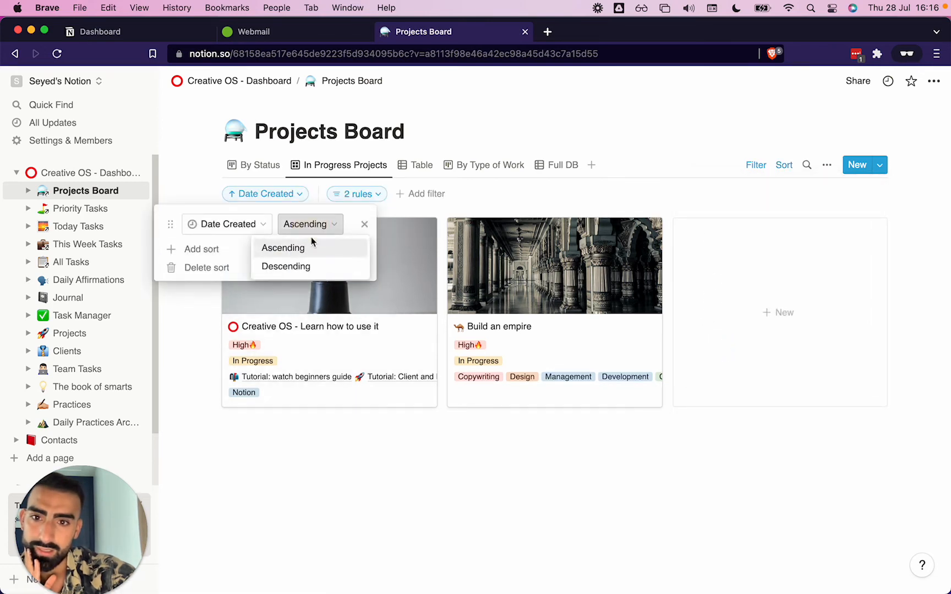
pyautogui.click(297, 269)
pyautogui.click(326, 473)
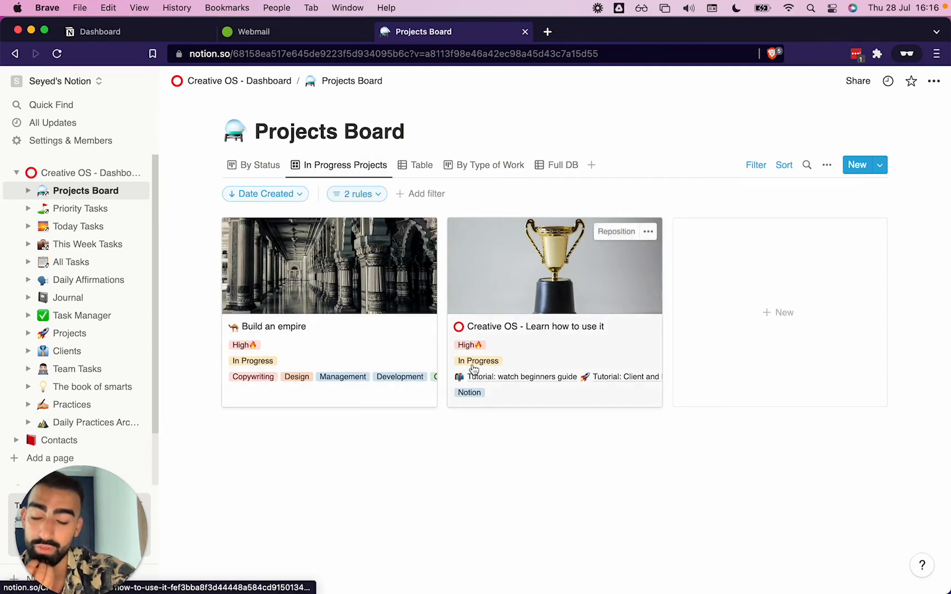
# Move the Table view tab to the first position, before By Status
pyautogui.click(249, 166)
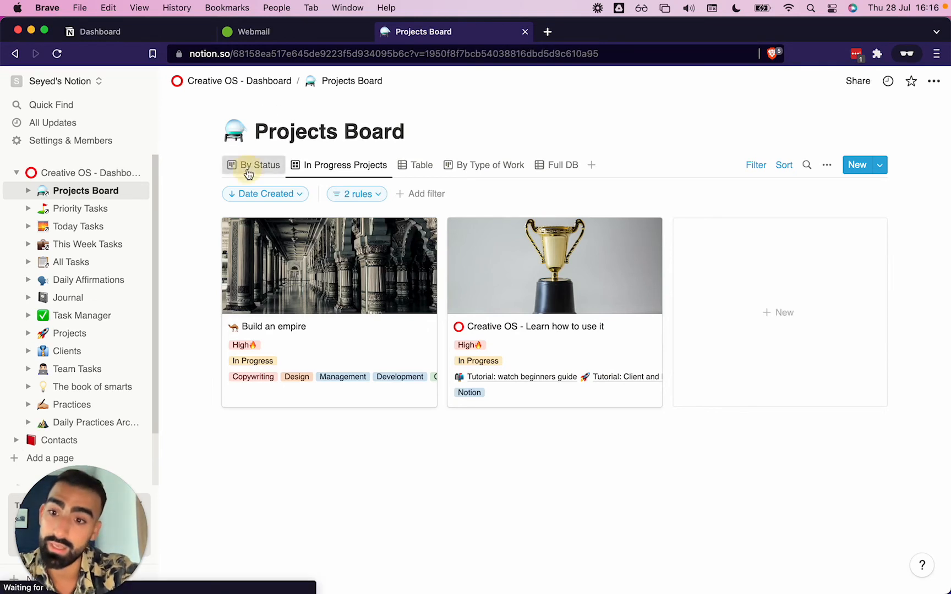
pyautogui.hscroll(1, 370, 319)
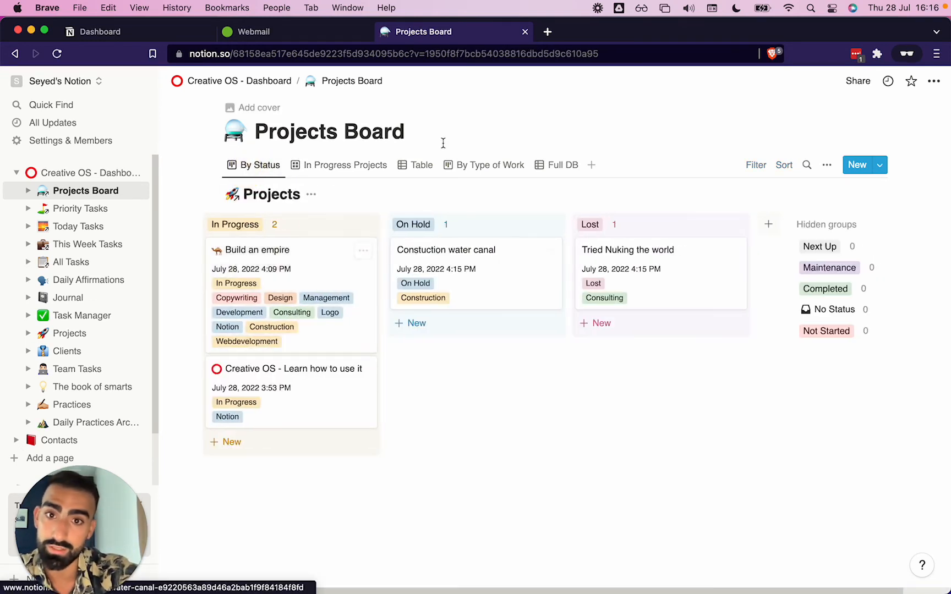
pyautogui.moveTo(419, 165); pyautogui.dragTo(261, 166)
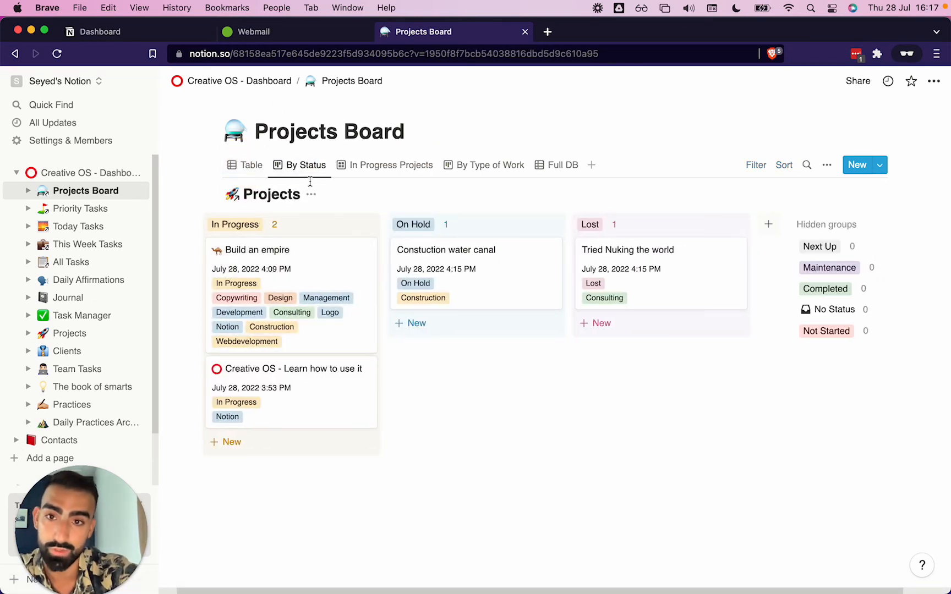
pyautogui.hscroll(2, 521, 219)
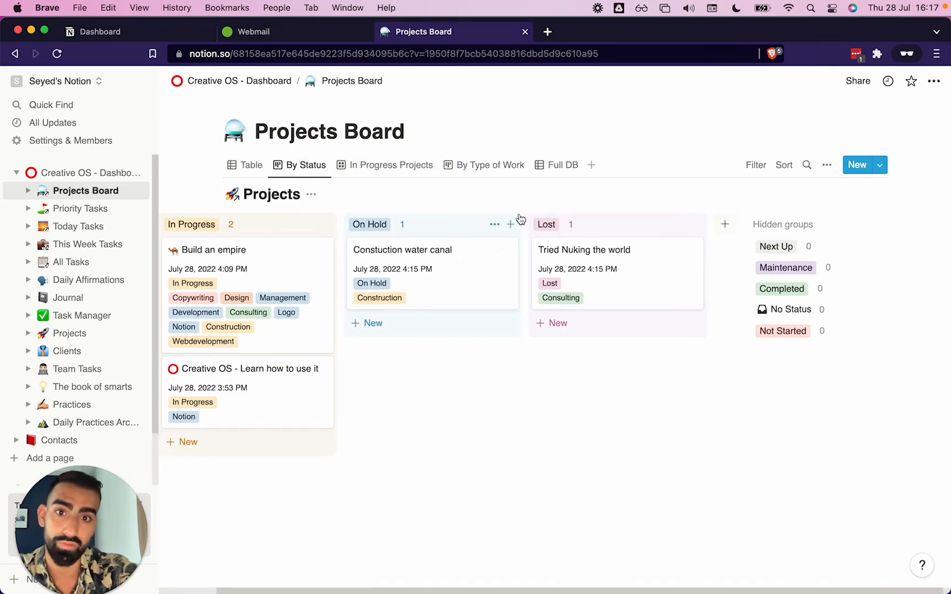
pyautogui.hscroll(-2, 495, 209)
# Browse the By Type of Work board's groups and flip through the other Projects Board views
pyautogui.click(399, 165)
pyautogui.click(461, 166)
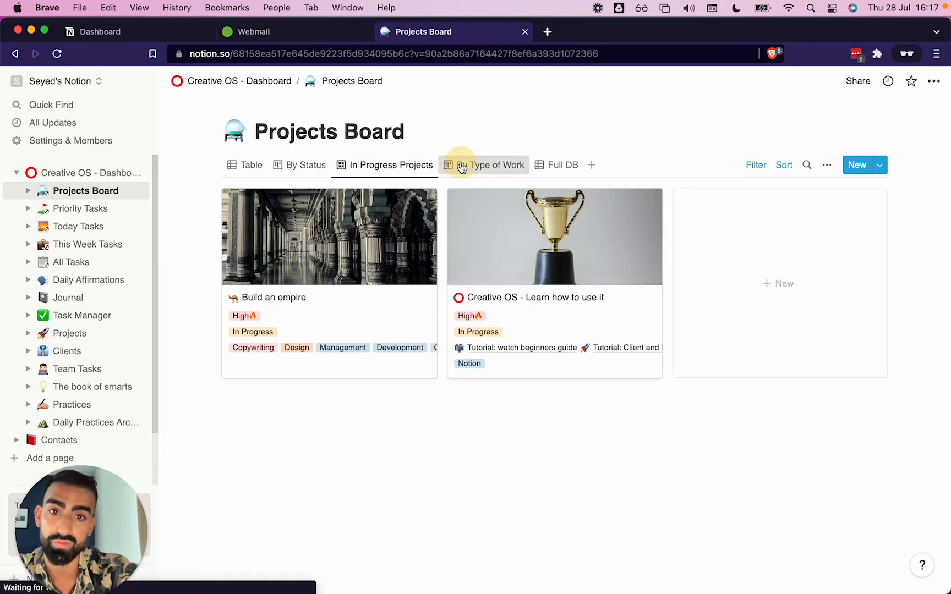
pyautogui.hscroll(5, 535, 275)
pyautogui.hscroll(3, 534, 275)
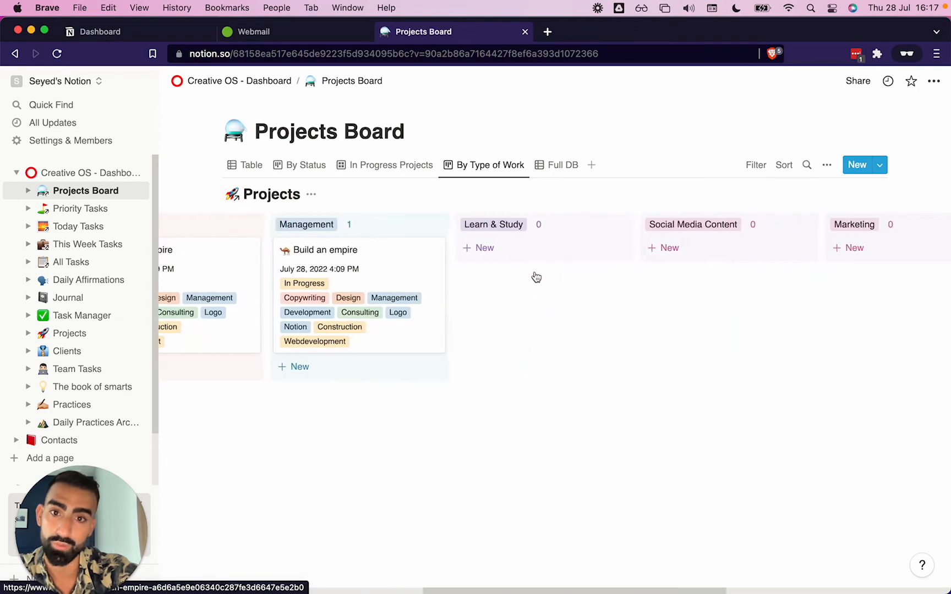
pyautogui.hscroll(-6, 534, 276)
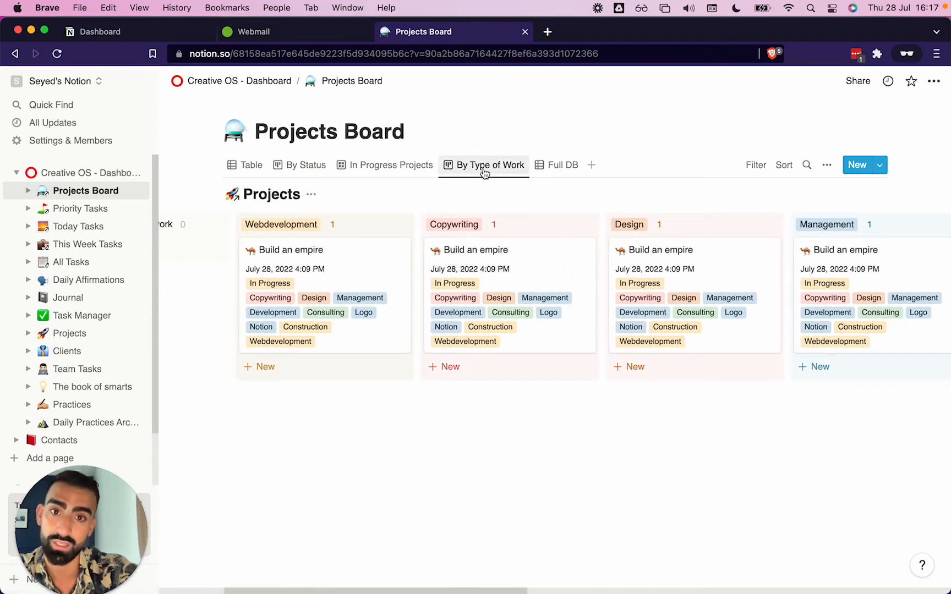
pyautogui.hscroll(-1, 484, 173)
pyautogui.hscroll(1, 642, 253)
pyautogui.hscroll(3, 641, 255)
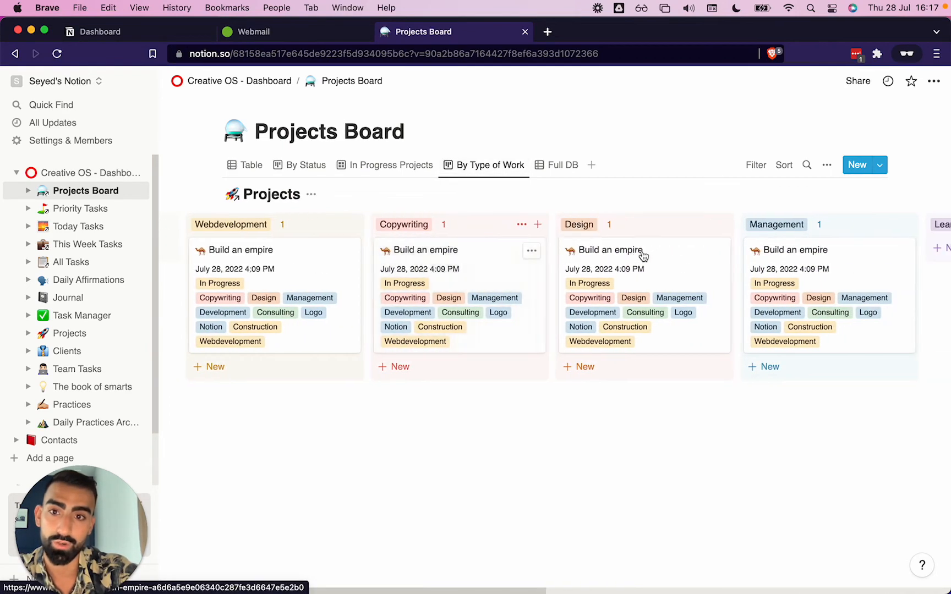
pyautogui.hscroll(10, 312, 279)
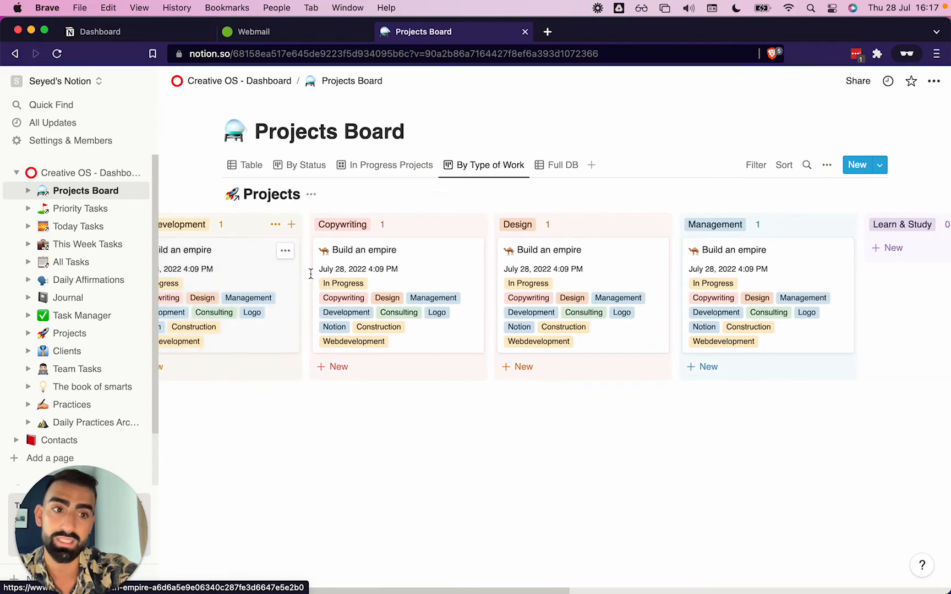
pyautogui.hscroll(10, 312, 278)
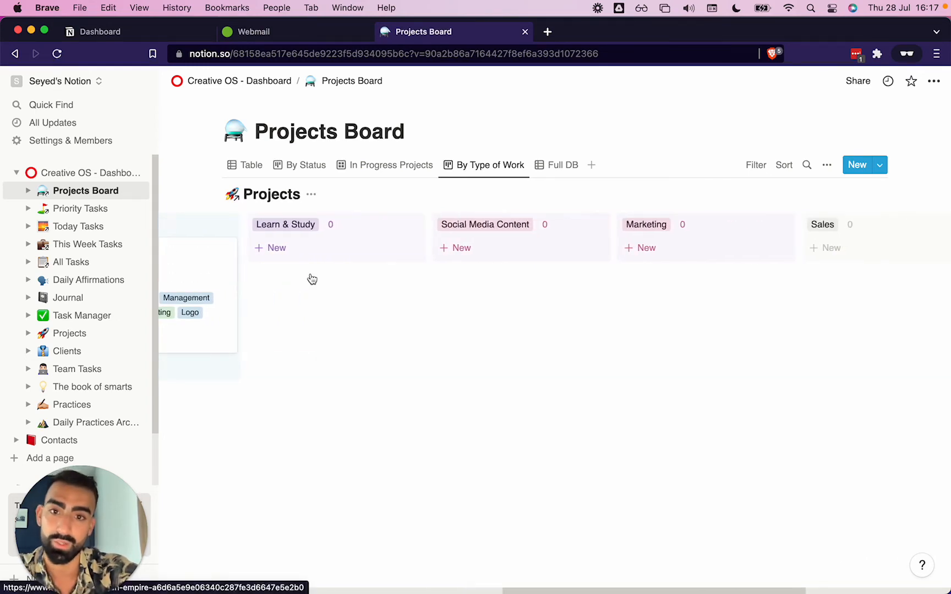
pyautogui.hscroll(-20, 311, 274)
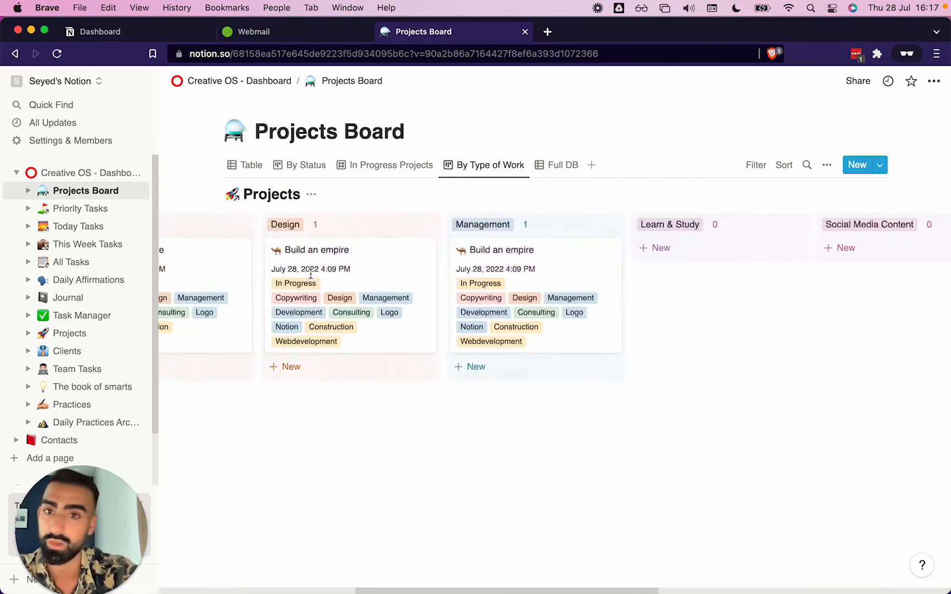
pyautogui.click(383, 166)
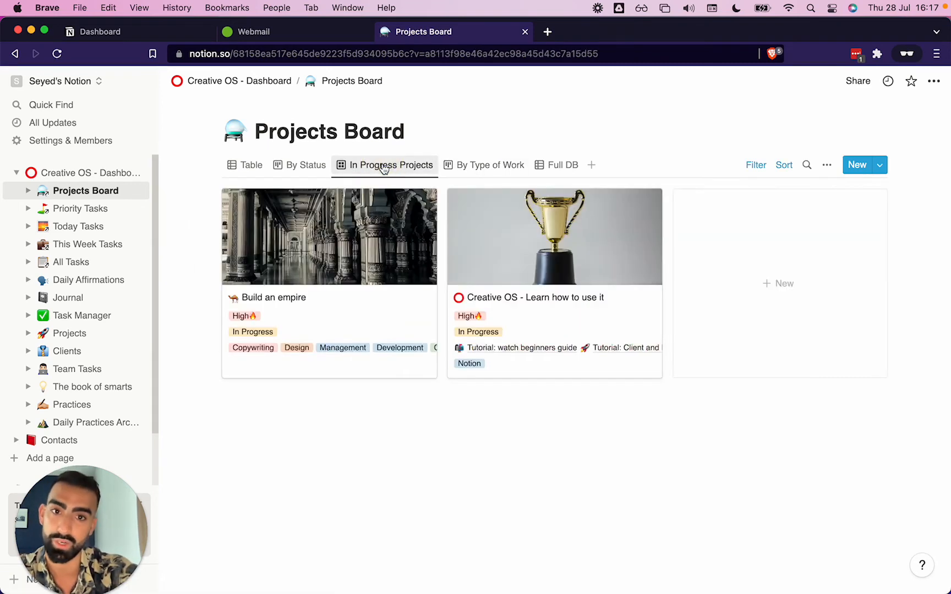
pyautogui.click(284, 173)
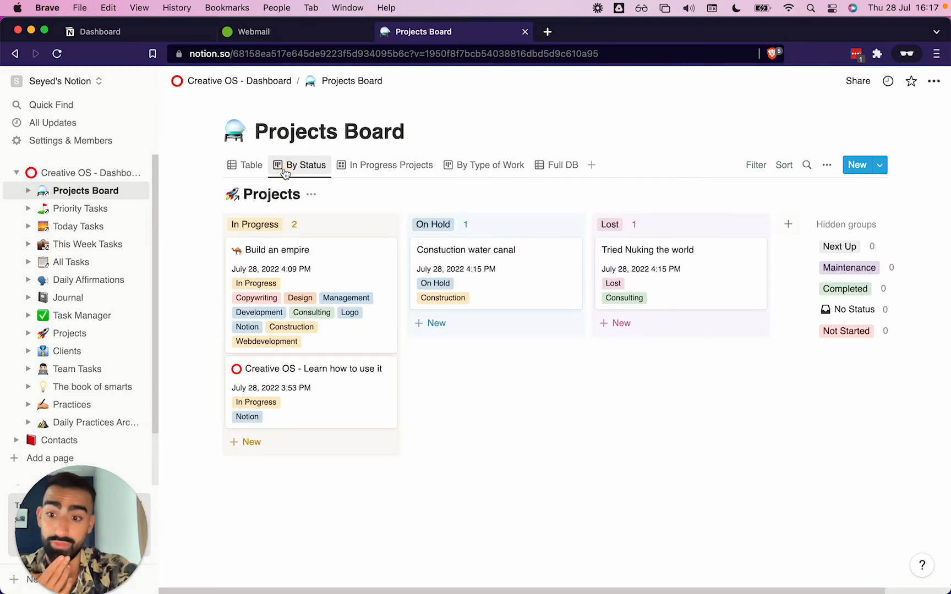
# Open the Build an empire project page and apply the Project Template to it
pyautogui.click(319, 270)
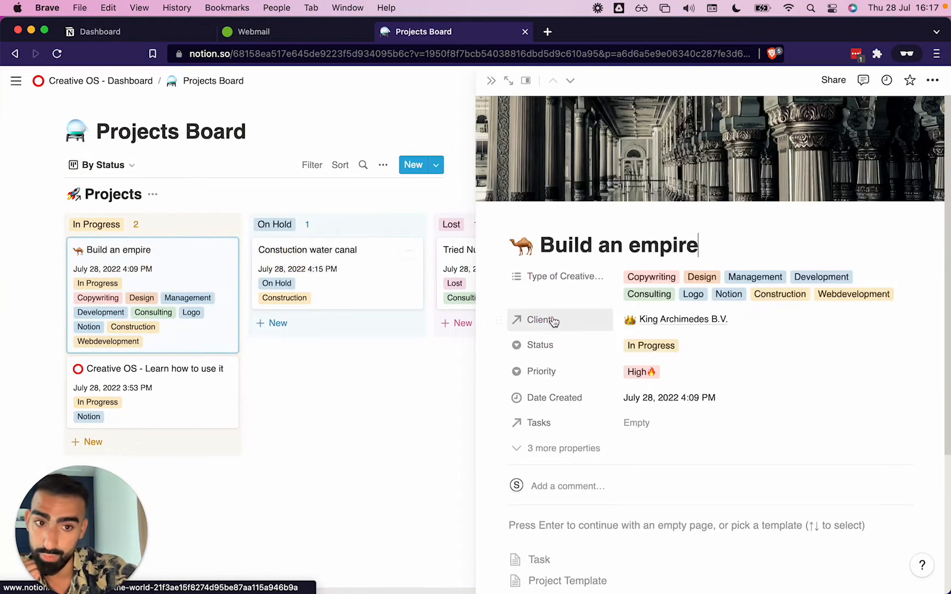
pyautogui.scroll(-4, 553, 321)
pyautogui.scroll(2, 553, 322)
pyautogui.scroll(-2, 554, 322)
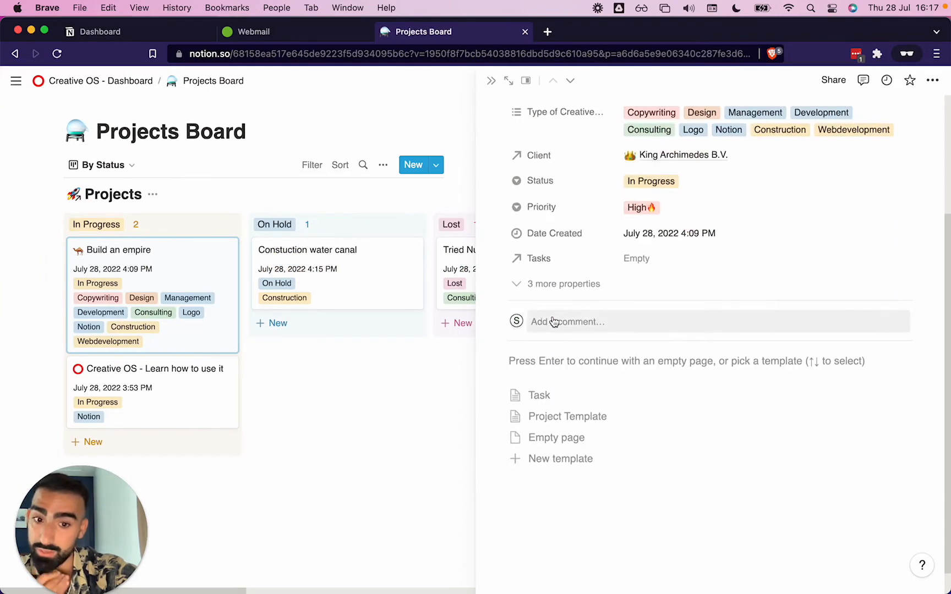
pyautogui.click(615, 419)
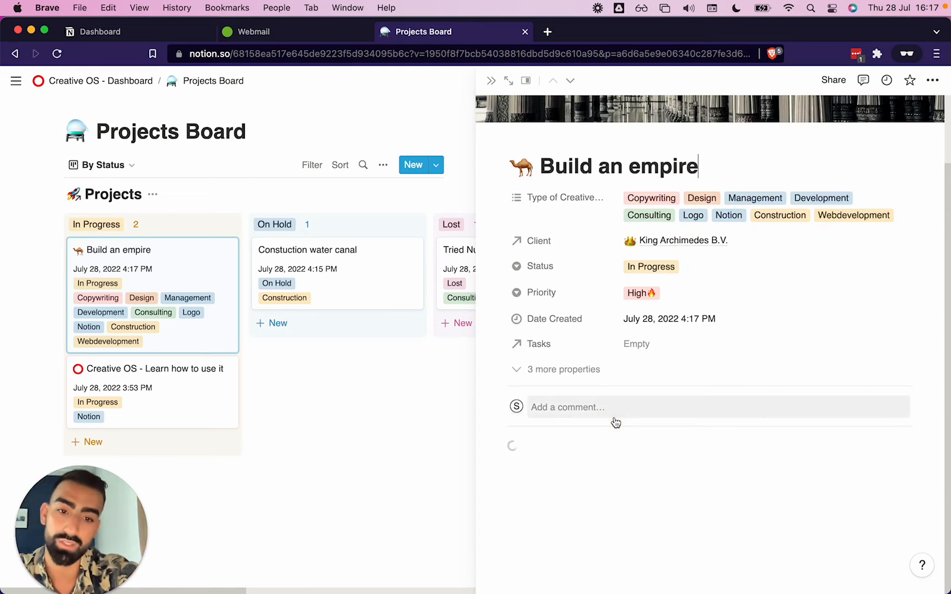
# Expand the Short Brief, Links and Files, and Access and Accounts toggle sections
pyautogui.click(514, 444)
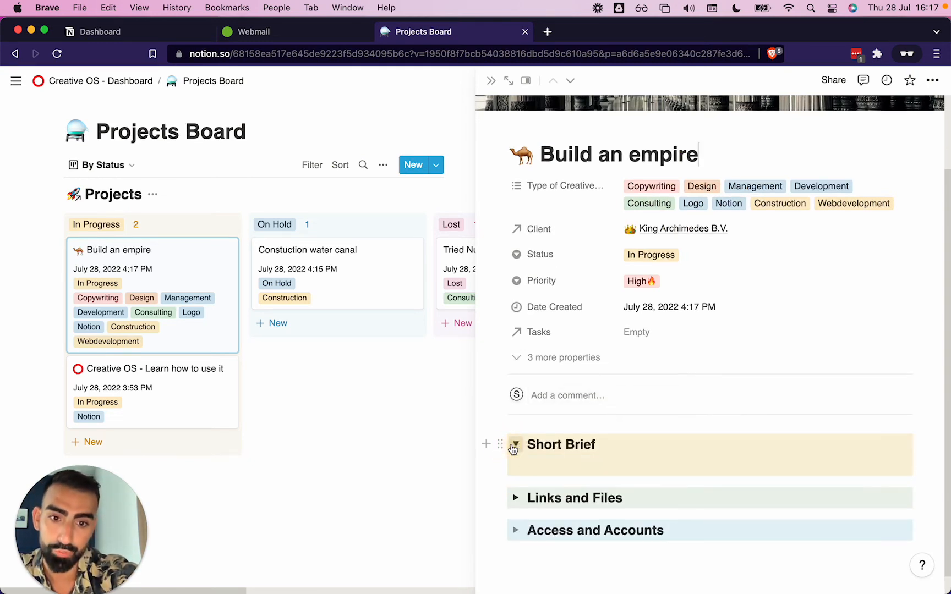
pyautogui.click(515, 475)
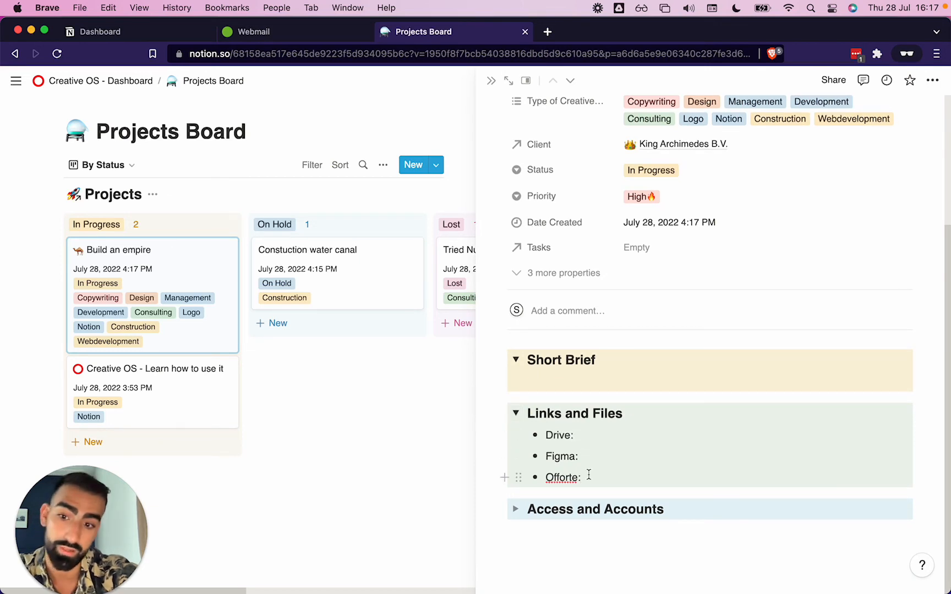
pyautogui.click(510, 511)
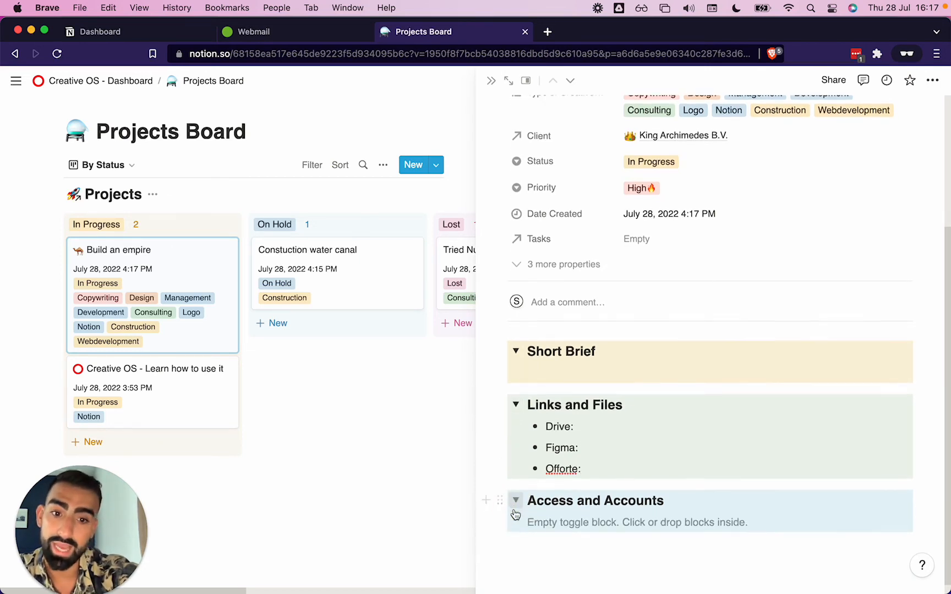
# Delete all of the template's blocks from the Build an empire page
pyautogui.click(526, 531)
pyautogui.moveTo(522, 531); pyautogui.dragTo(490, 289)
pyautogui.press('BackSpace')
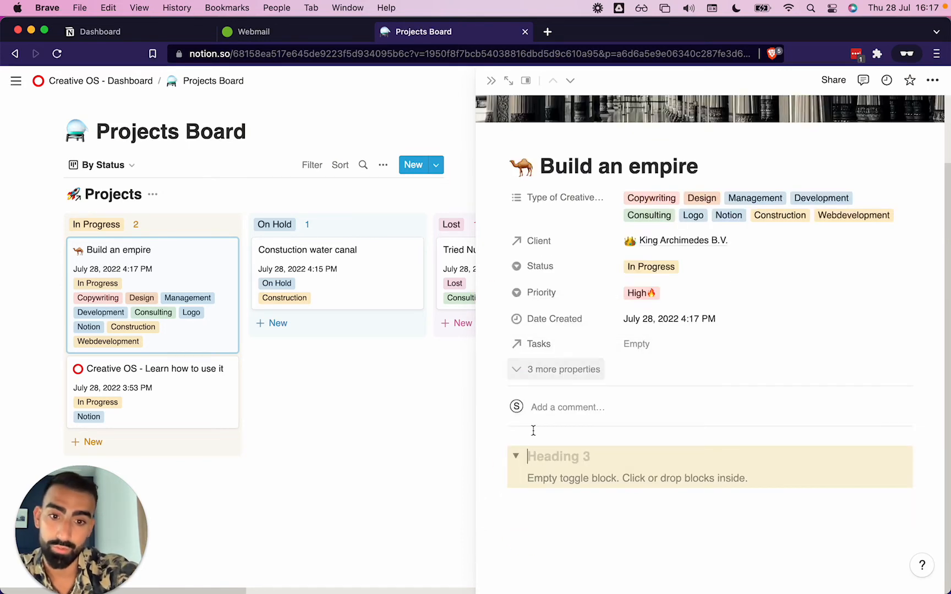
pyautogui.click(500, 456)
pyautogui.click(424, 383)
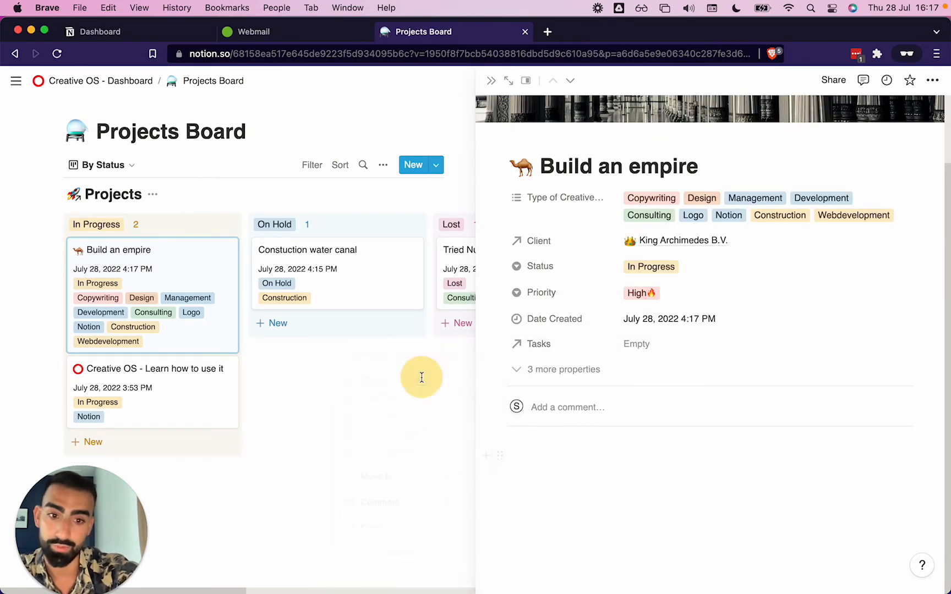
pyautogui.click(585, 483)
pyautogui.press('BackSpace')
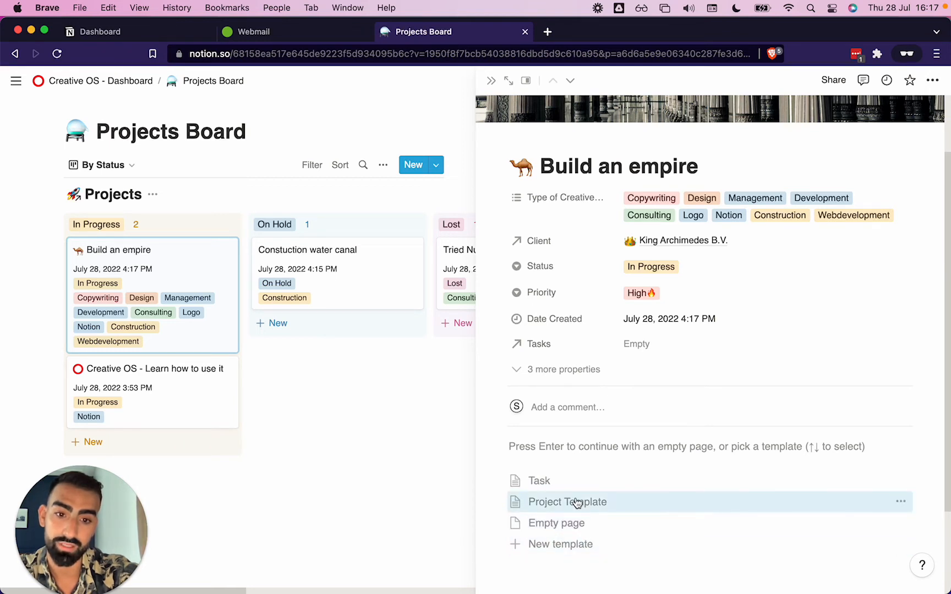
# Create a new project template named Construction Template and set its status to In Progress
pyautogui.click(556, 546)
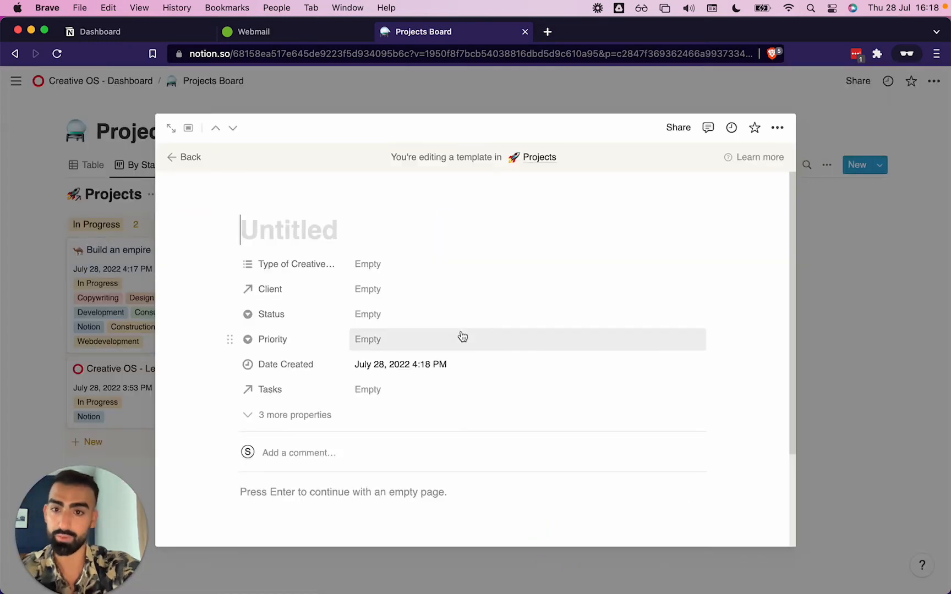
pyautogui.write('Construction Template')
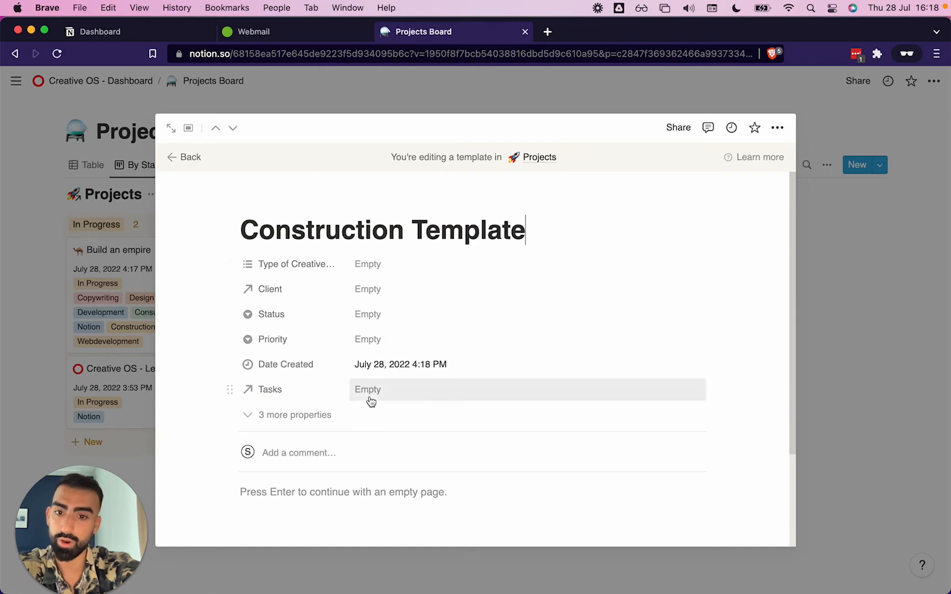
pyautogui.click(366, 316)
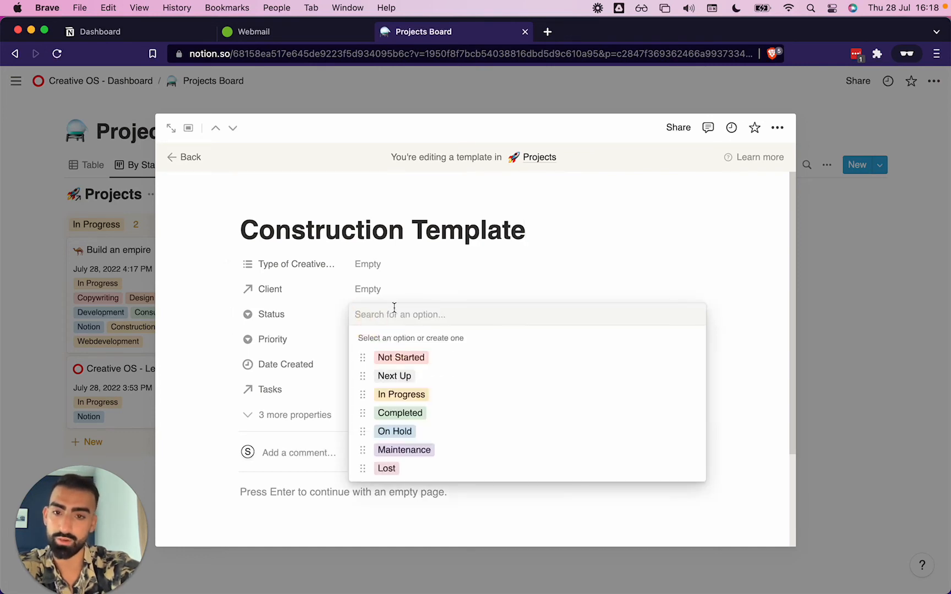
pyautogui.click(402, 394)
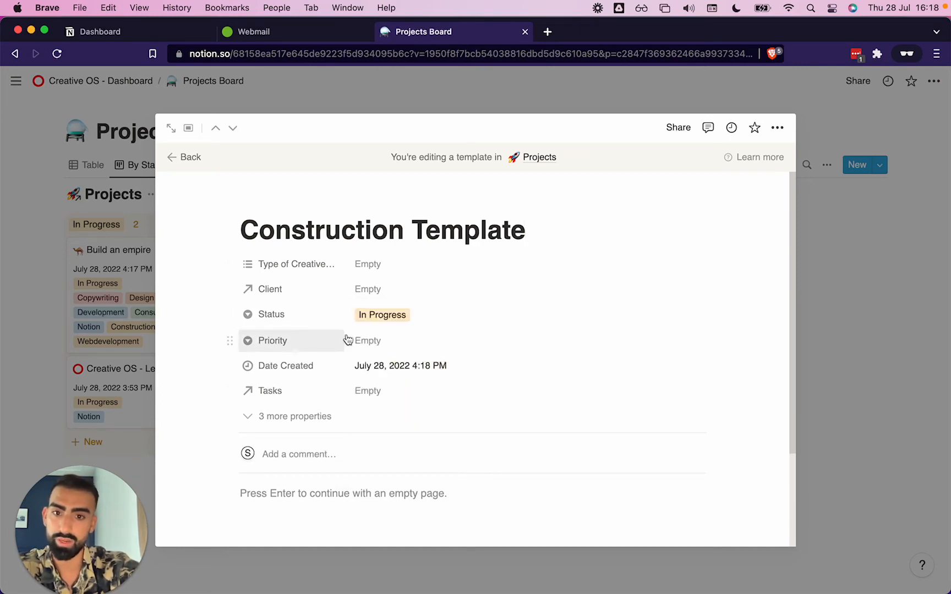
# Set the Construction Template's Priority to High
pyautogui.click(365, 315)
pyautogui.click(321, 333)
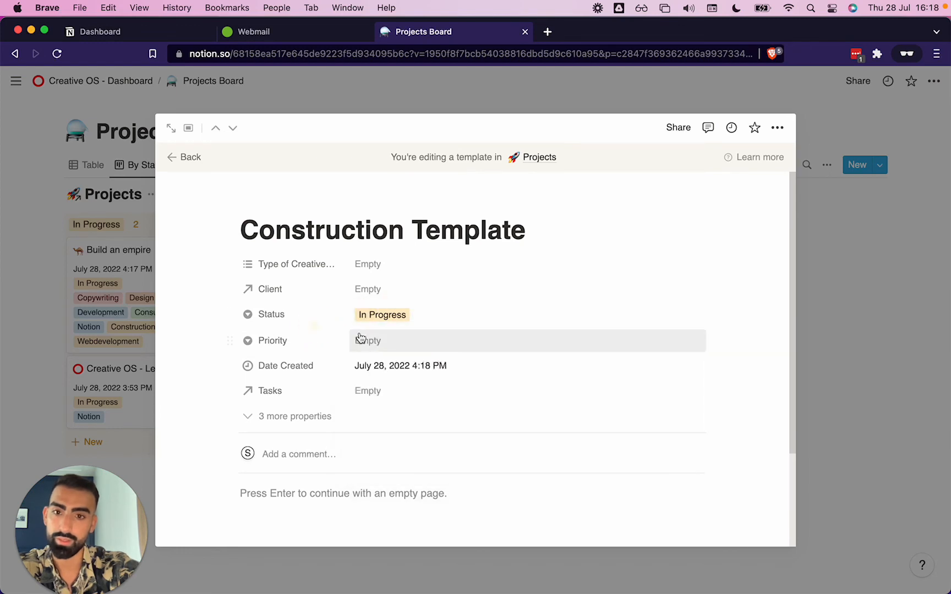
pyautogui.click(362, 335)
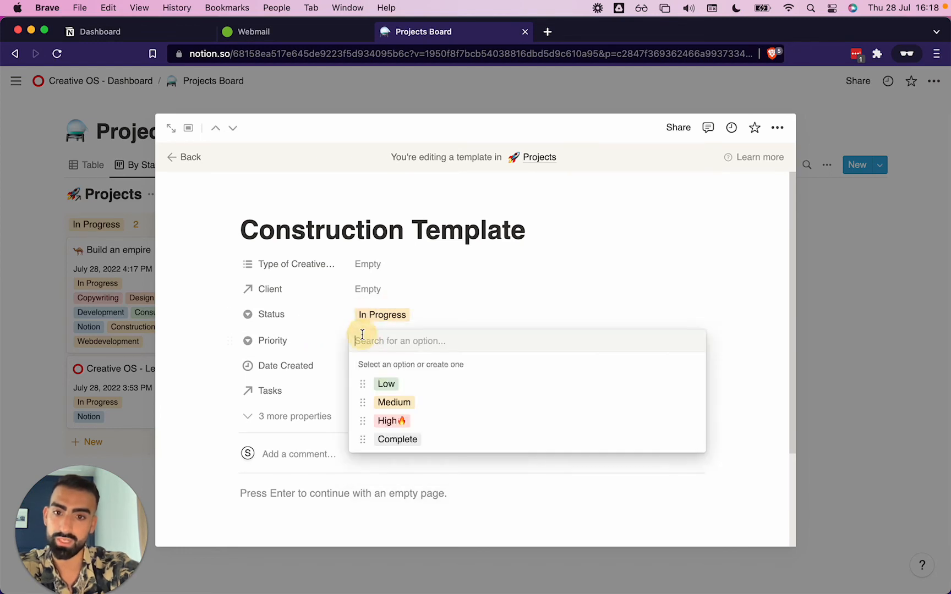
pyautogui.click(393, 421)
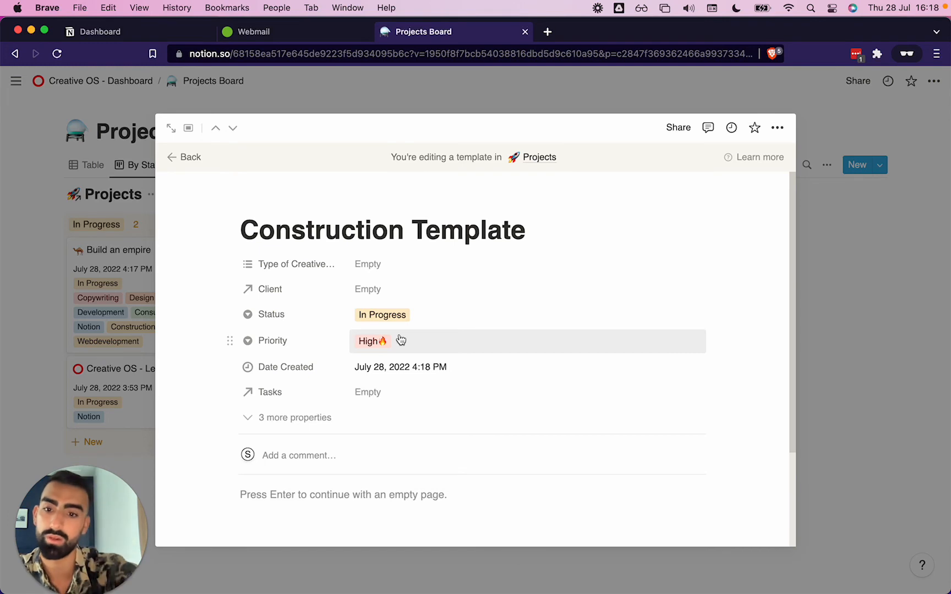
# Add a toggle block titled Checklist below the template's properties
pyautogui.scroll(-2, 401, 340)
pyautogui.click(299, 414)
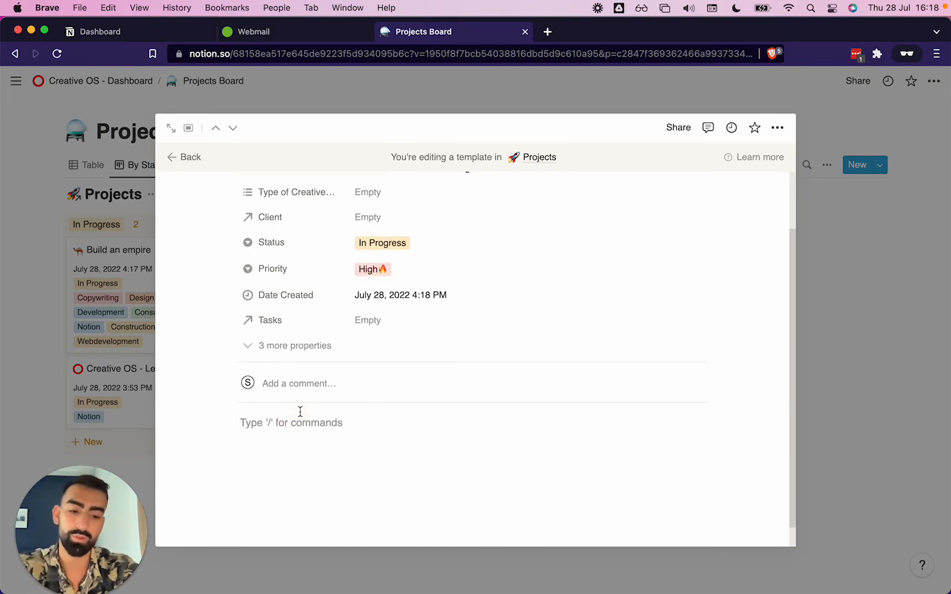
pyautogui.write('/togg')
pyautogui.press('Return')
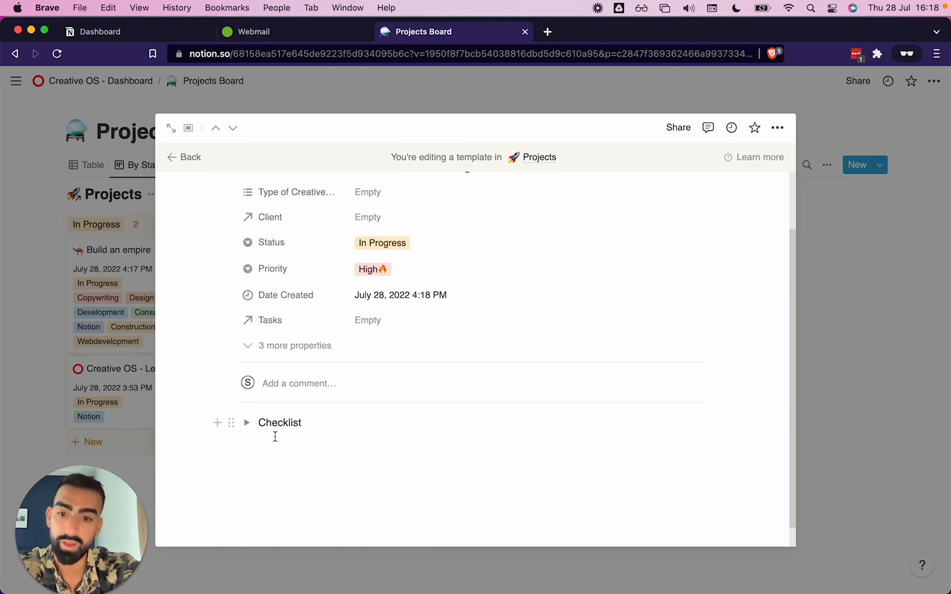
# Add to-do items numbered 1 through 5 inside the Checklist toggle
pyautogui.click(247, 425)
pyautogui.click(296, 444)
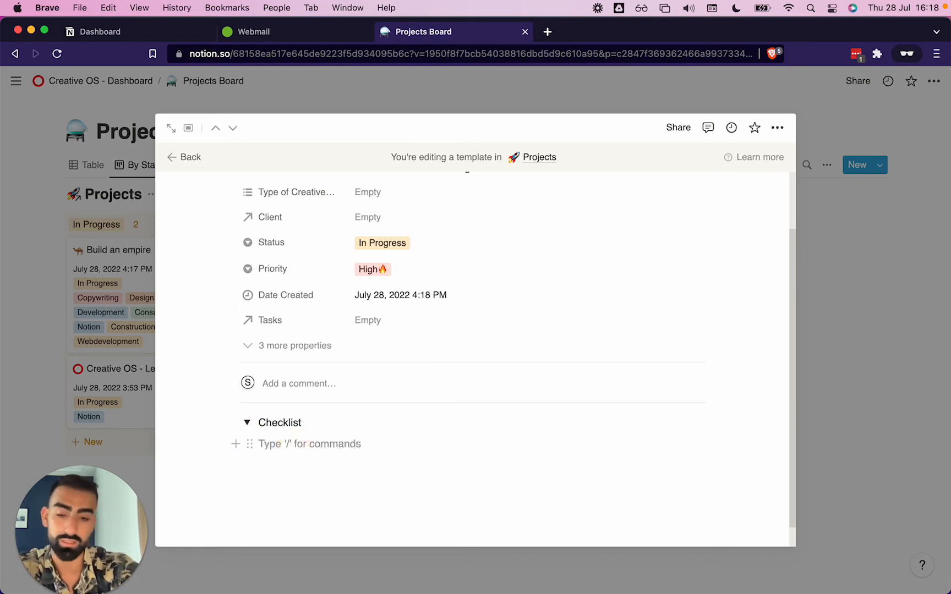
pyautogui.write('/todo')
pyautogui.press('Return')
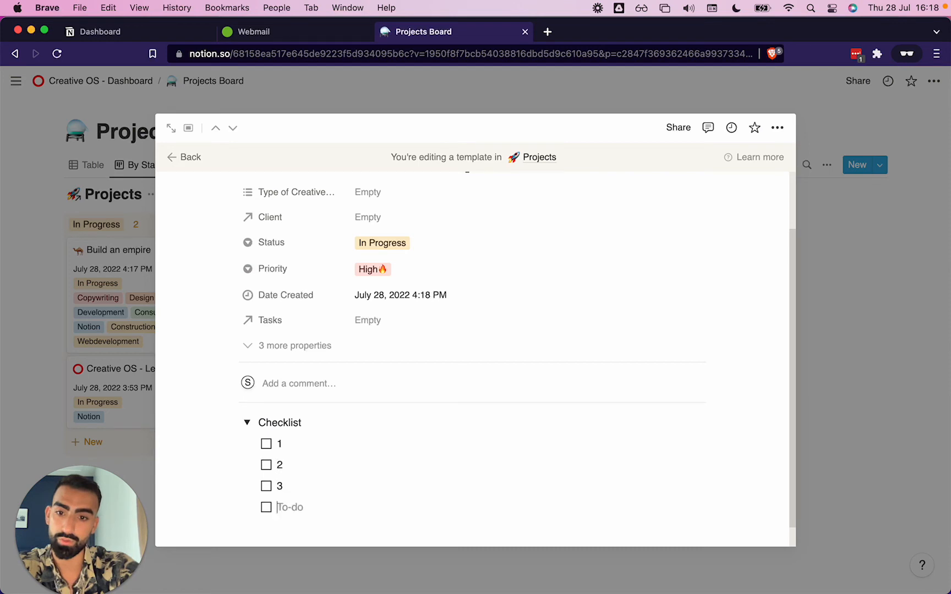
pyautogui.write('4')
pyautogui.press('Return')
pyautogui.write('5')
# Give the template the construction crane emoji as its page icon
pyautogui.scroll(4, 473, 352)
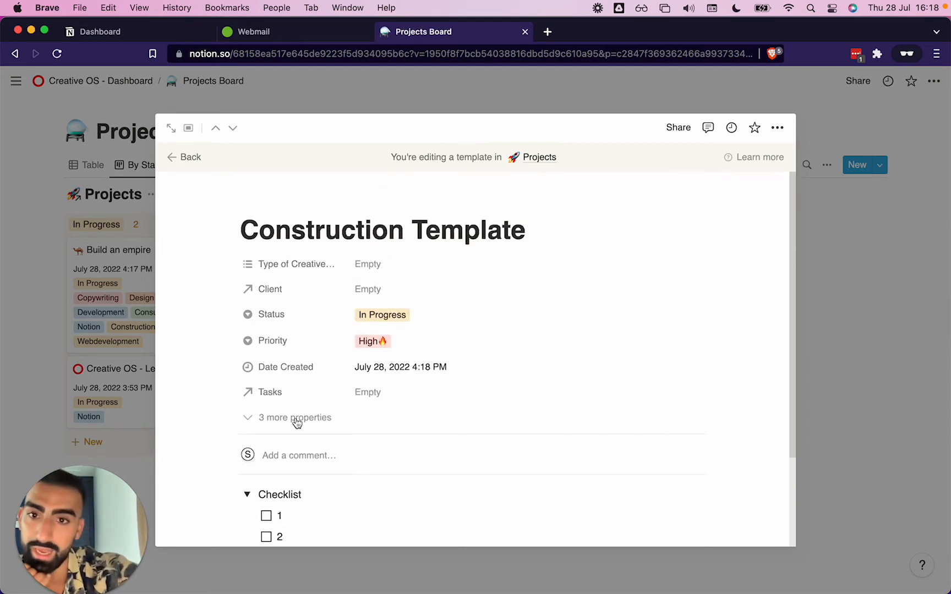
pyautogui.click(284, 205)
pyautogui.click(289, 263)
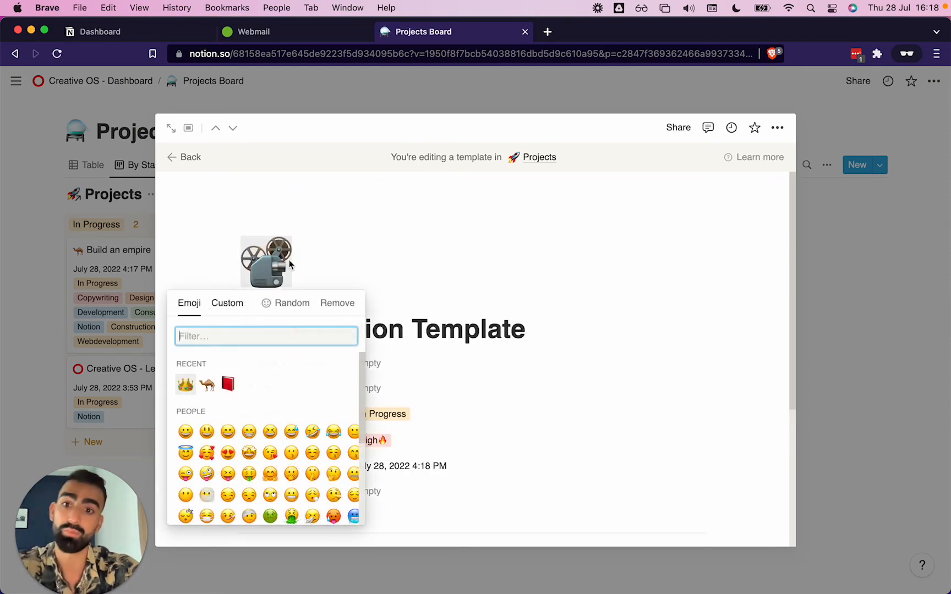
pyautogui.write('const')
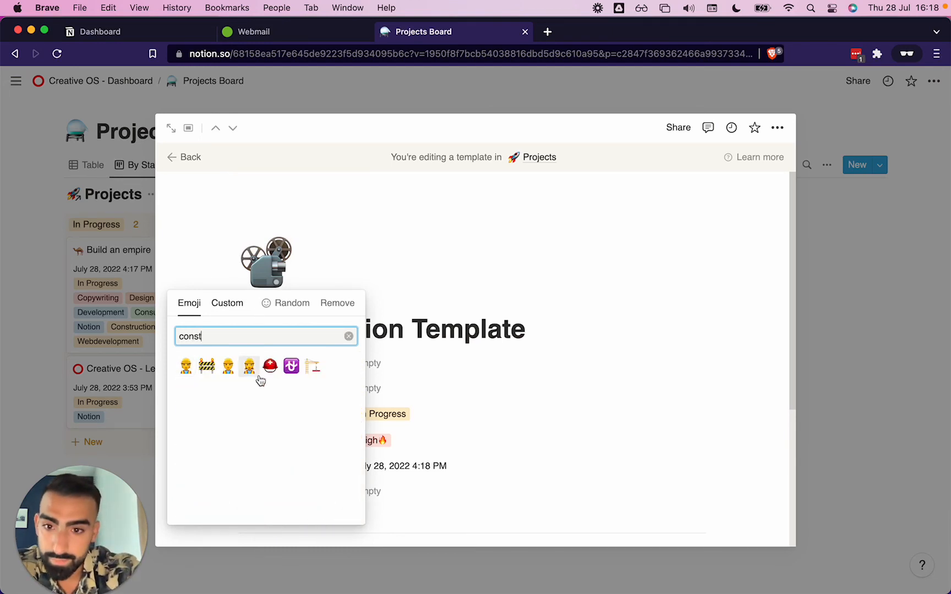
pyautogui.click(313, 366)
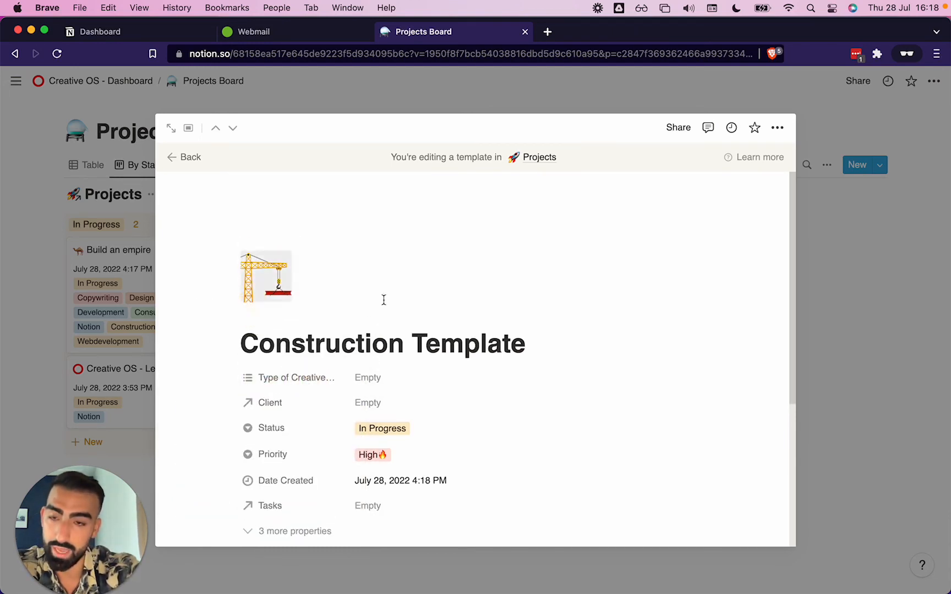
# Set the template's Type of Creative Work property to Construction
pyautogui.scroll(-5, 385, 297)
pyautogui.scroll(3, 385, 297)
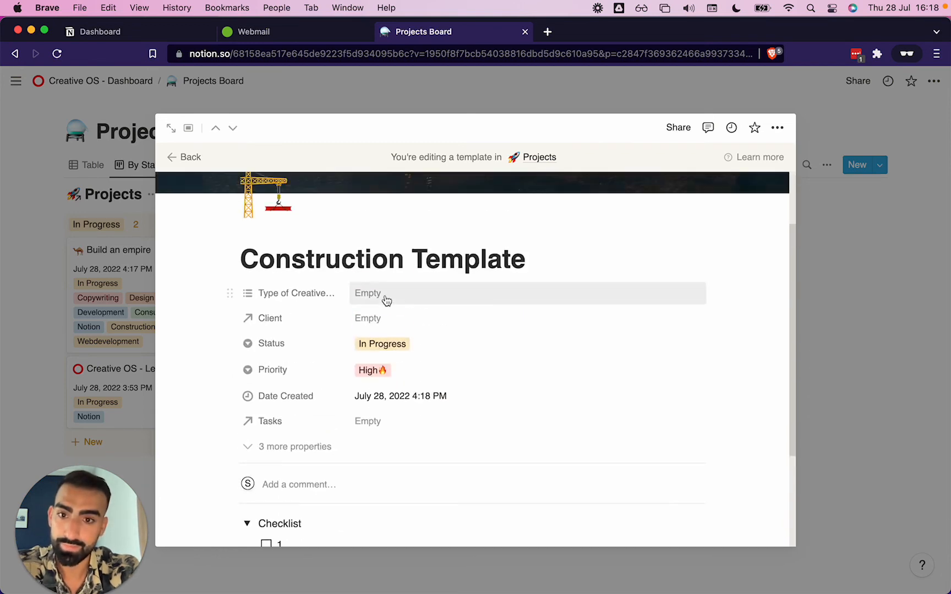
pyautogui.click(386, 299)
pyautogui.write('con')
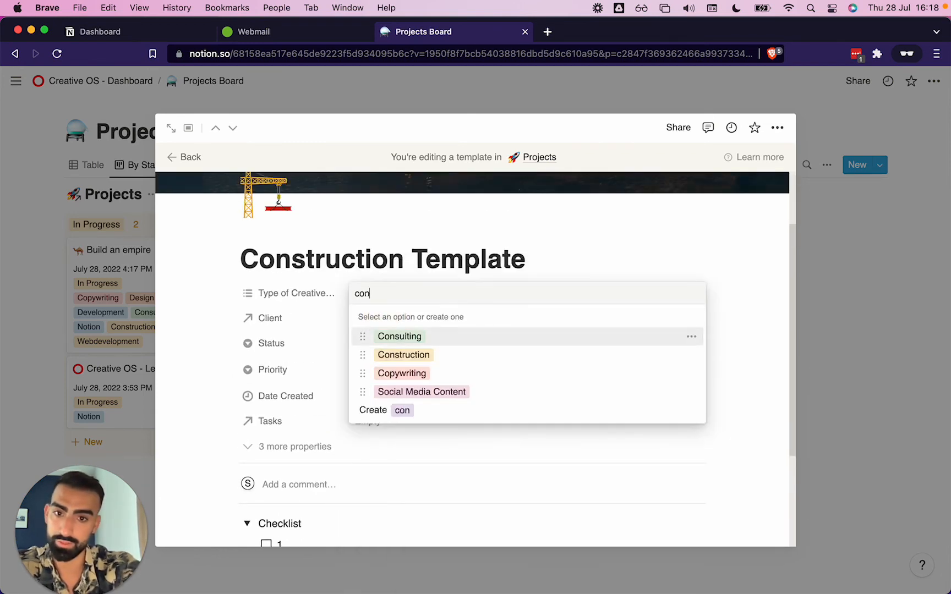
pyautogui.click(399, 356)
pyautogui.click(189, 313)
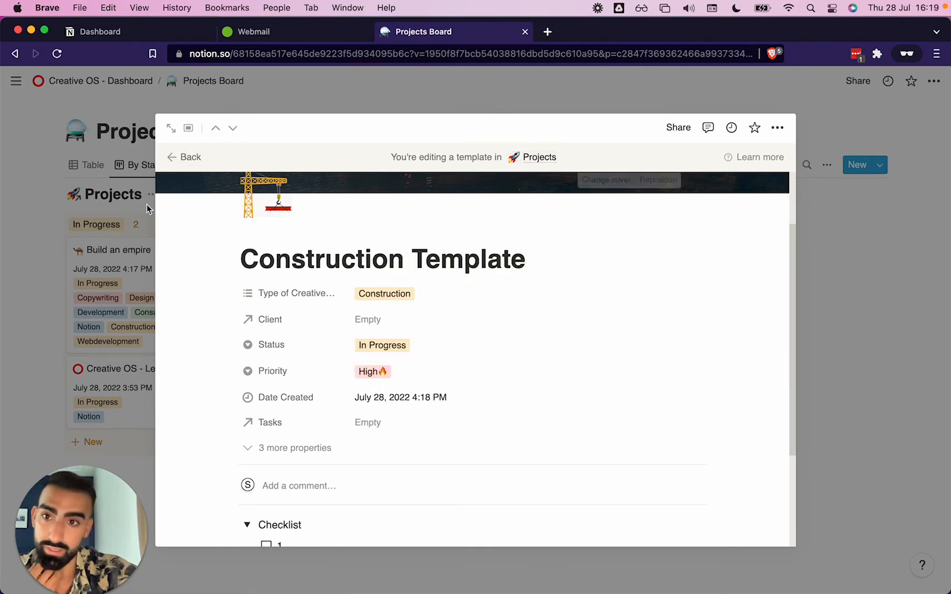
# Leave the template editor and apply the Construction Template to the Build an empire project page
pyautogui.click(170, 155)
pyautogui.click(385, 469)
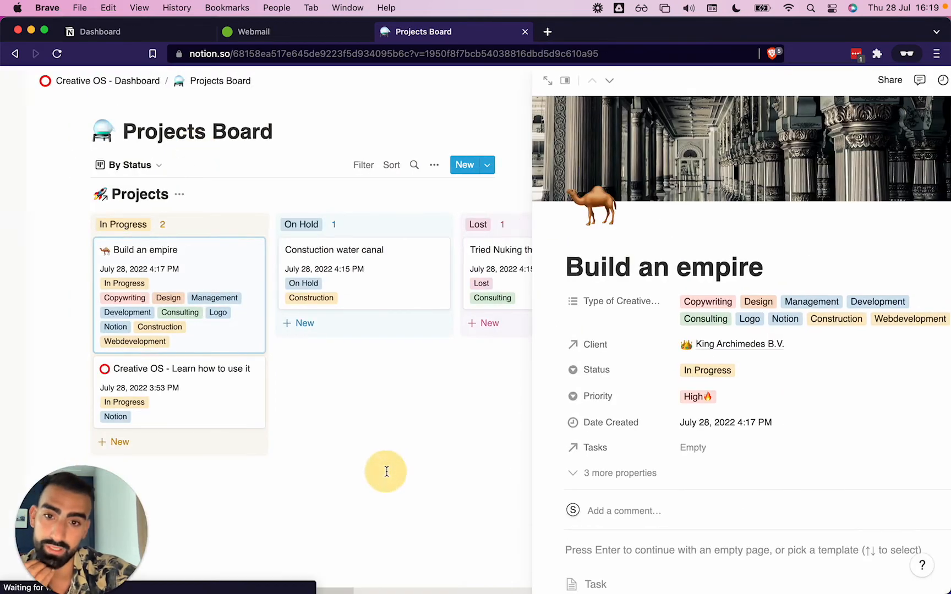
pyautogui.click(314, 273)
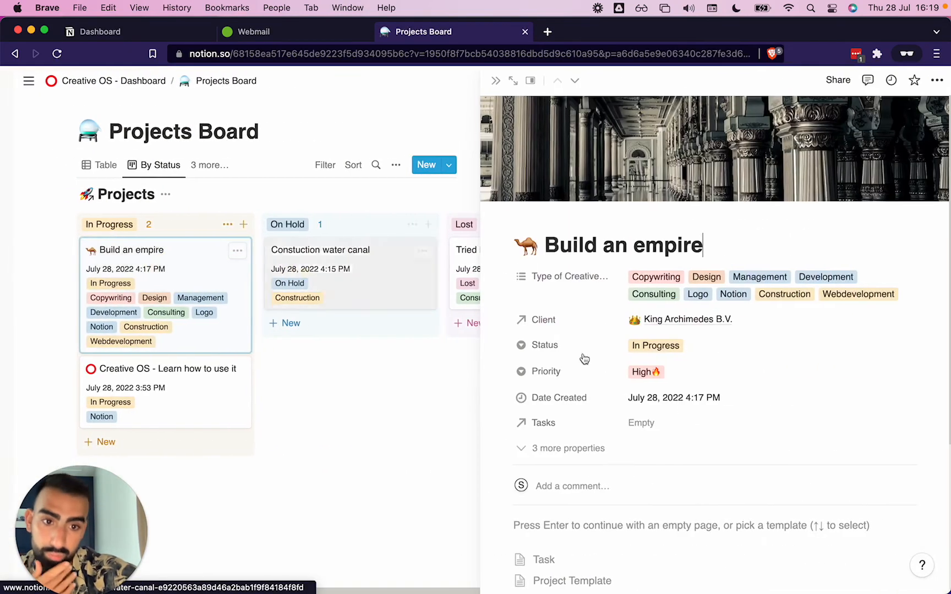
pyautogui.scroll(-4, 701, 431)
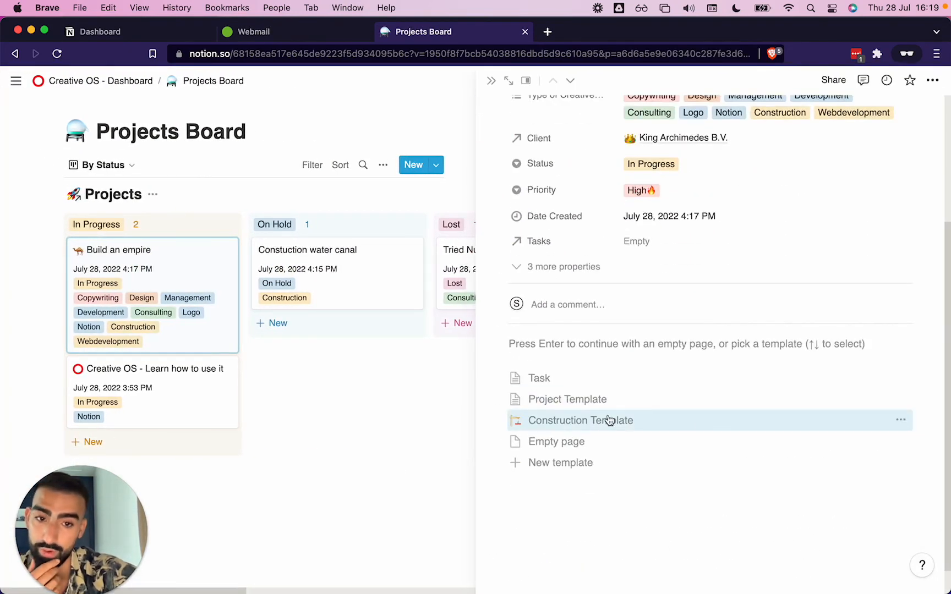
pyautogui.click(577, 423)
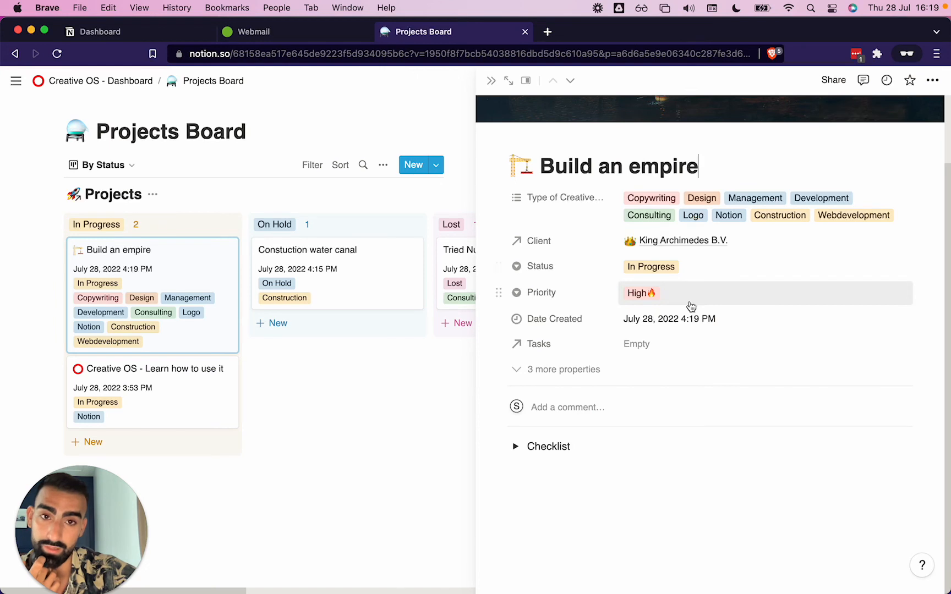
# Expand the Checklist toggle on the Build an empire page to review its to-do items
pyautogui.click(515, 447)
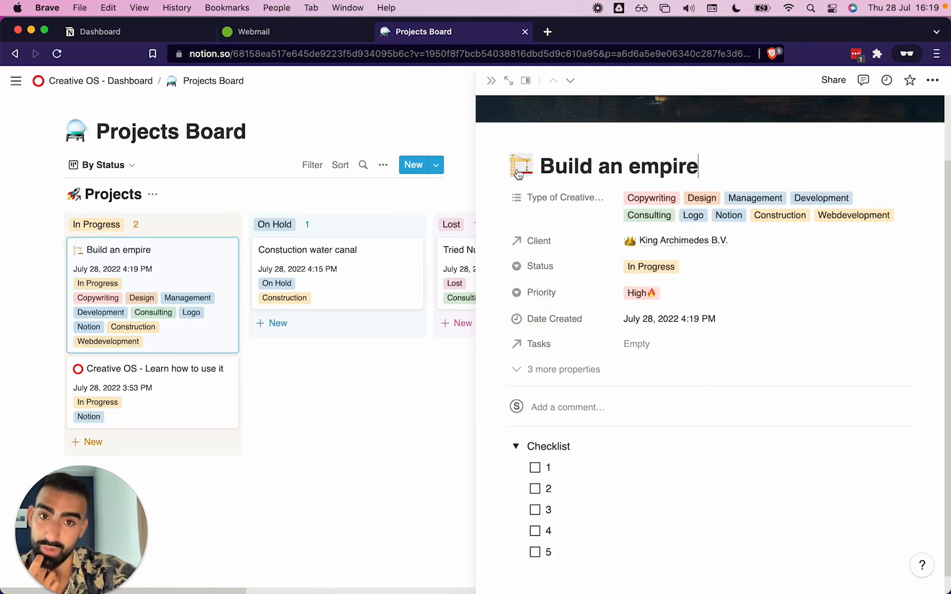
pyautogui.scroll(2, 518, 175)
pyautogui.scroll(-2, 517, 175)
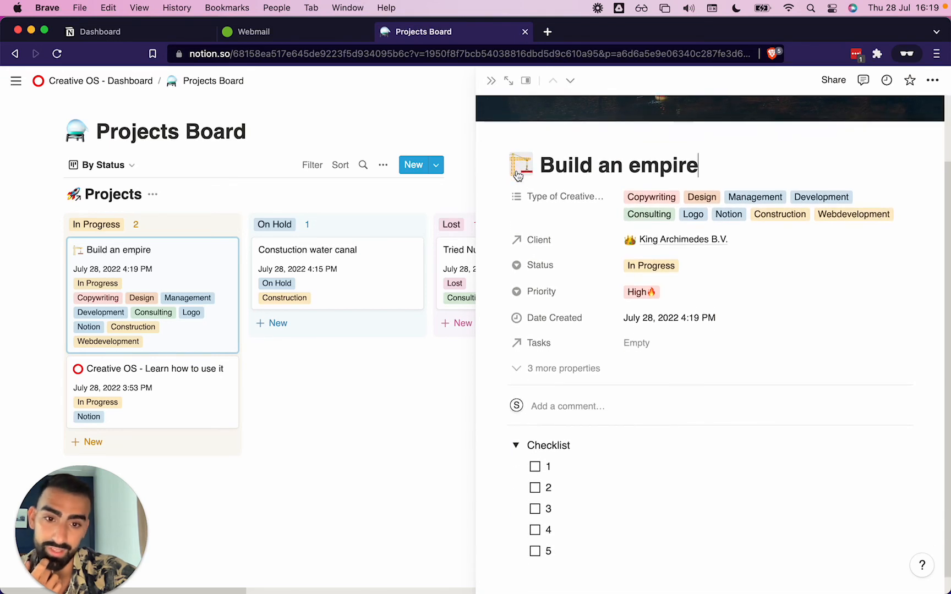
pyautogui.scroll(-1, 518, 175)
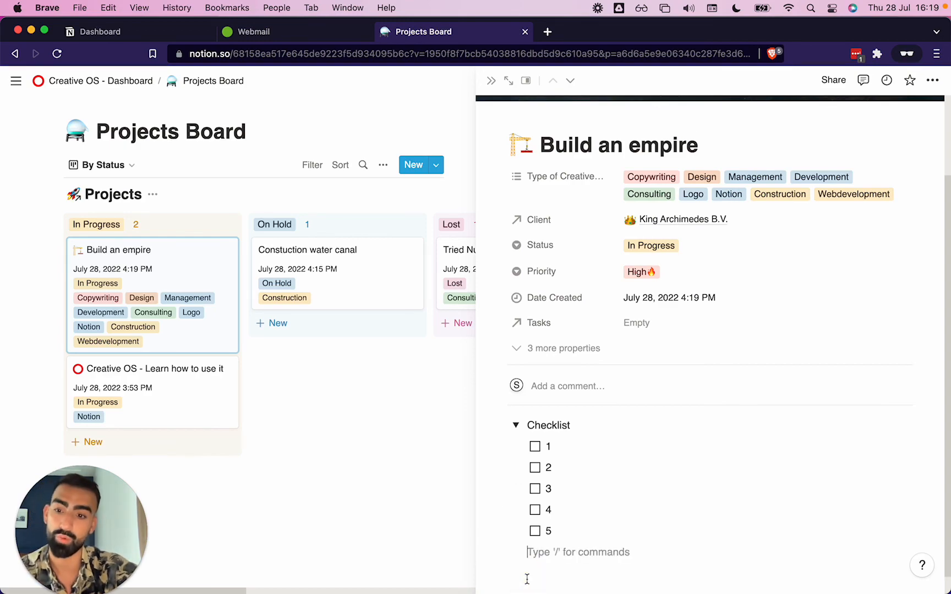
# Switch to the personal Notion workspace window and open the Projects Board under Dashboard
pyautogui.click(294, 457)
pyautogui.click(16, 81)
pyautogui.hotkey('ctrl', 'Up')
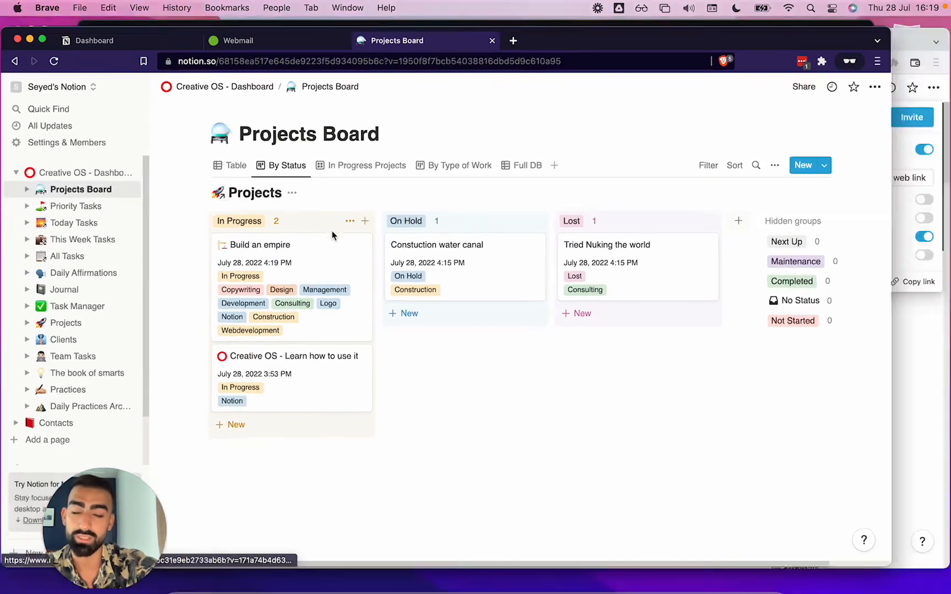
pyautogui.click(756, 163)
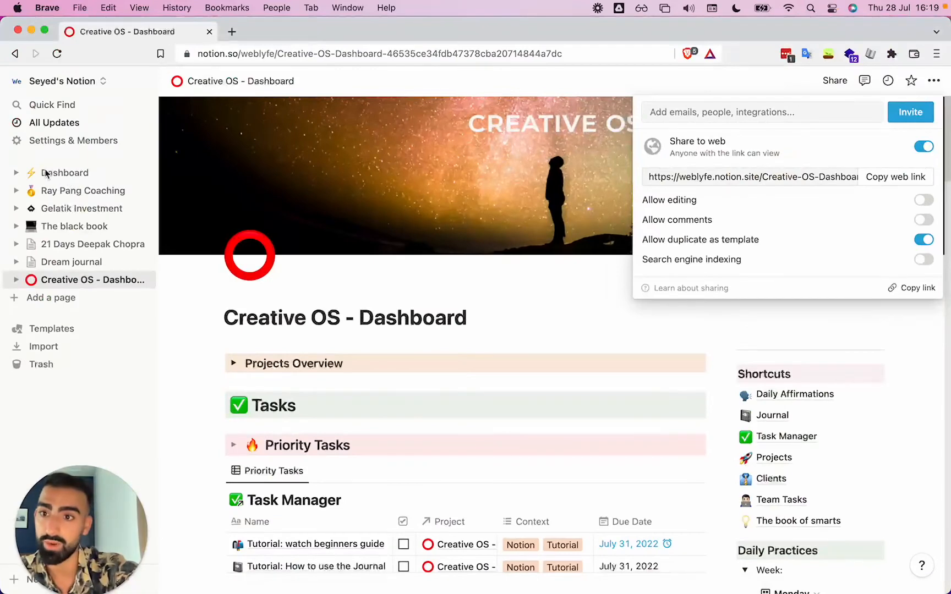
pyautogui.click(53, 177)
pyautogui.click(53, 178)
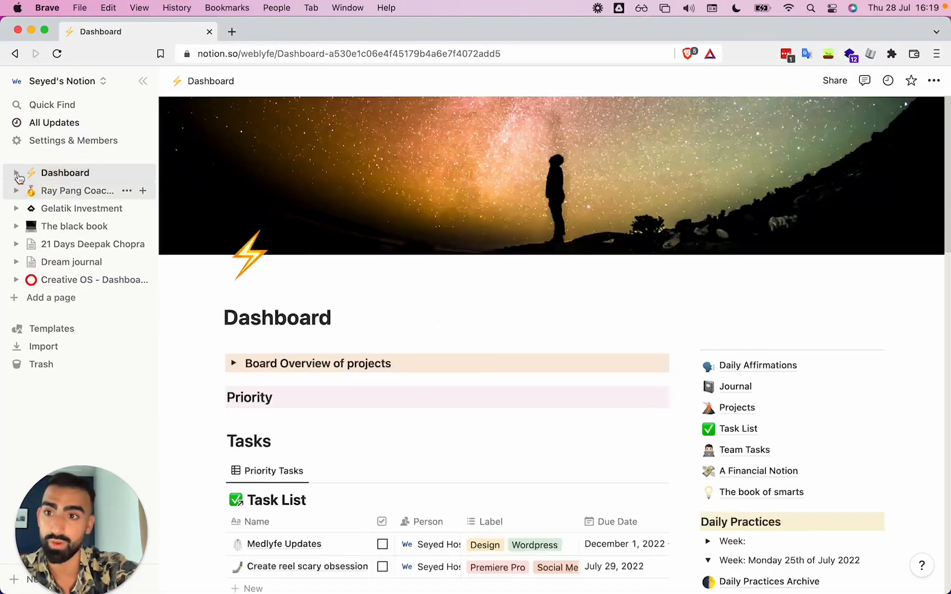
pyautogui.click(13, 174)
pyautogui.scroll(-3, 84, 317)
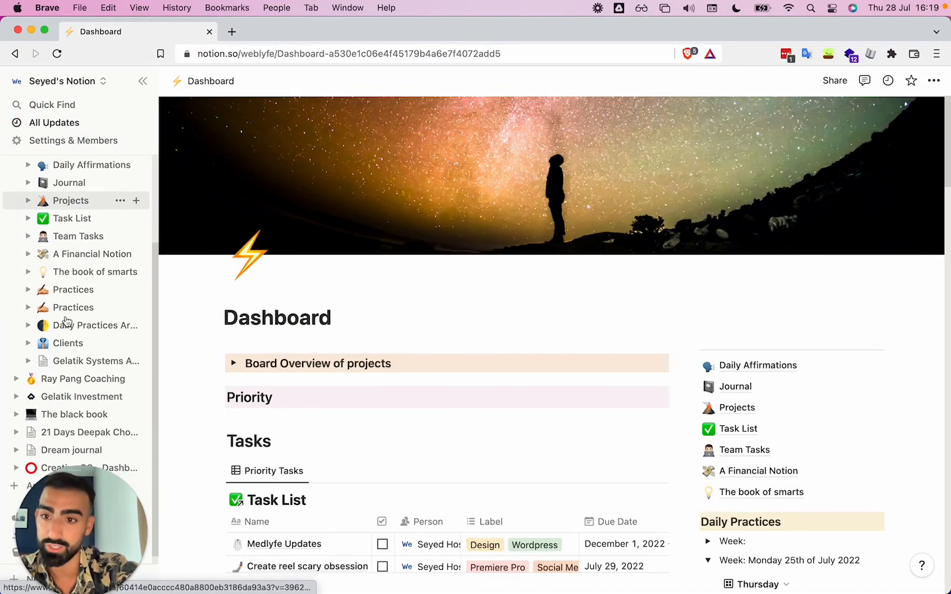
pyautogui.scroll(3, 69, 201)
pyautogui.click(71, 191)
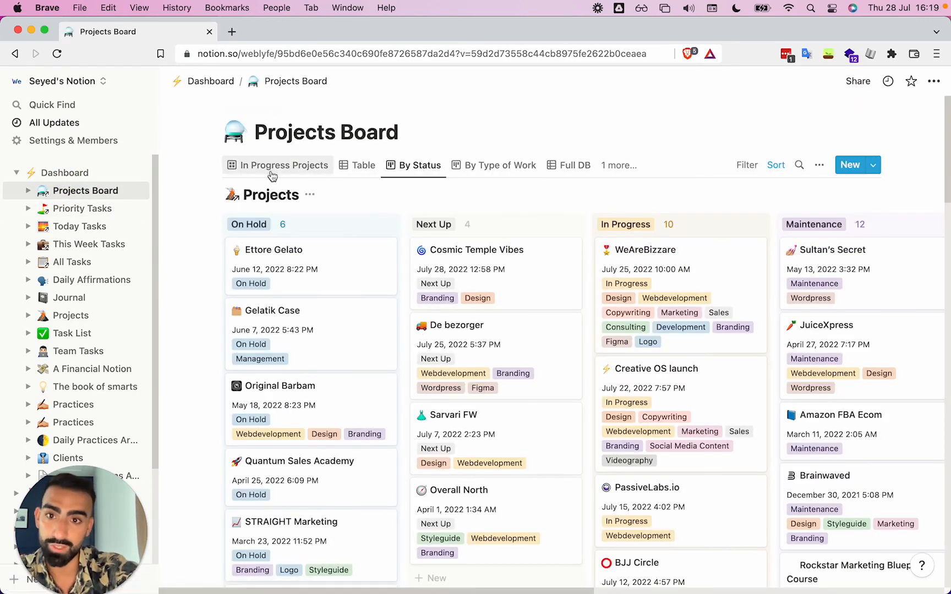
# Open the In Progress Projects view and browse its project cards
pyautogui.click(247, 166)
pyautogui.scroll(-5, 603, 352)
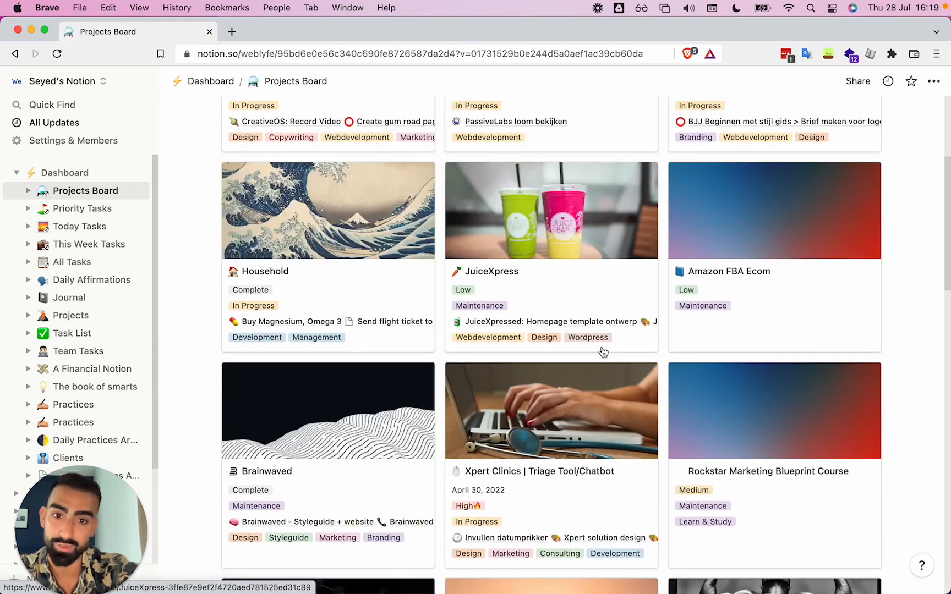
pyautogui.scroll(-10, 603, 352)
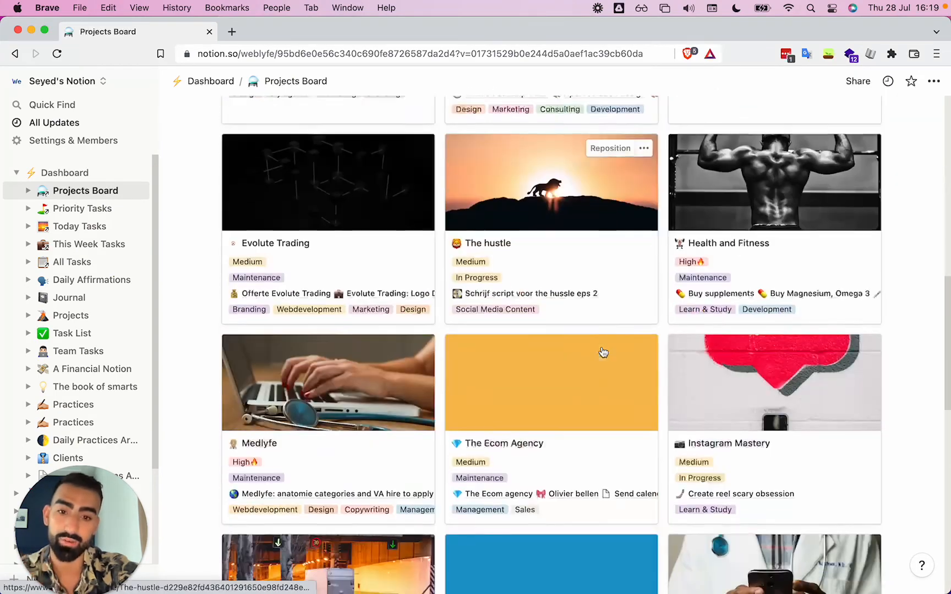
pyautogui.scroll(-6, 603, 352)
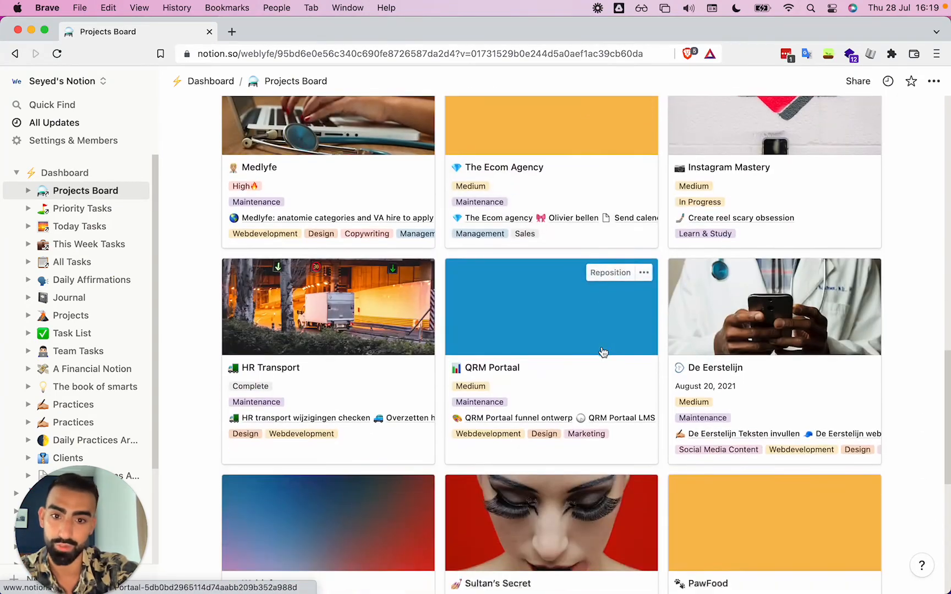
pyautogui.scroll(12, 603, 352)
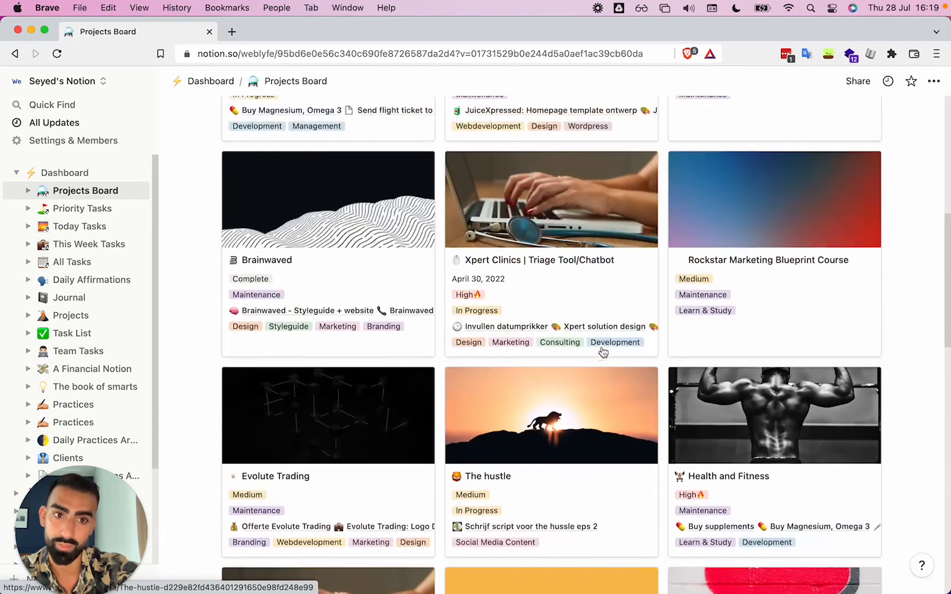
# Open the Xpert Clinics project and examine its linked tasks and page content
pyautogui.click(577, 251)
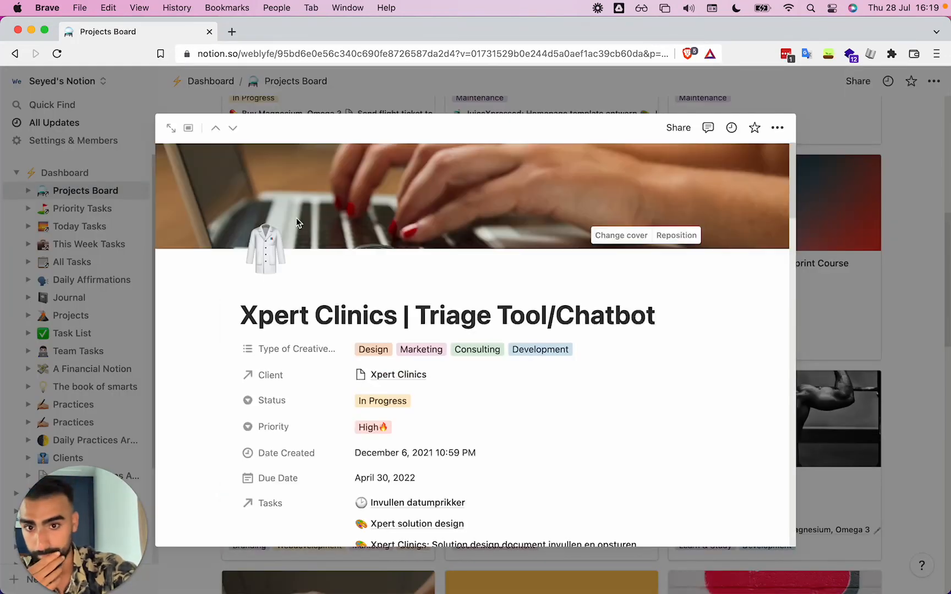
pyautogui.scroll(-3, 370, 360)
pyautogui.click(377, 427)
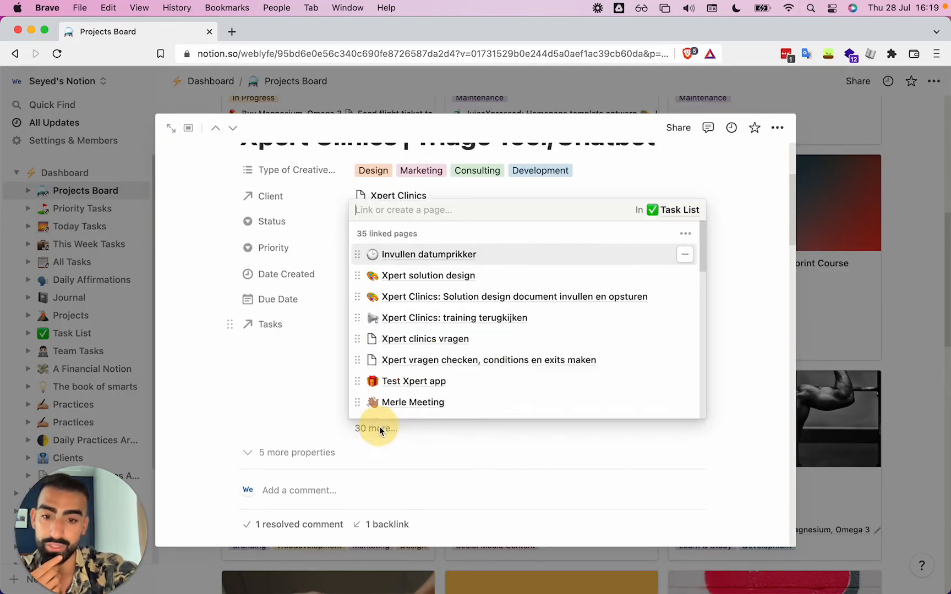
pyautogui.scroll(-10, 476, 344)
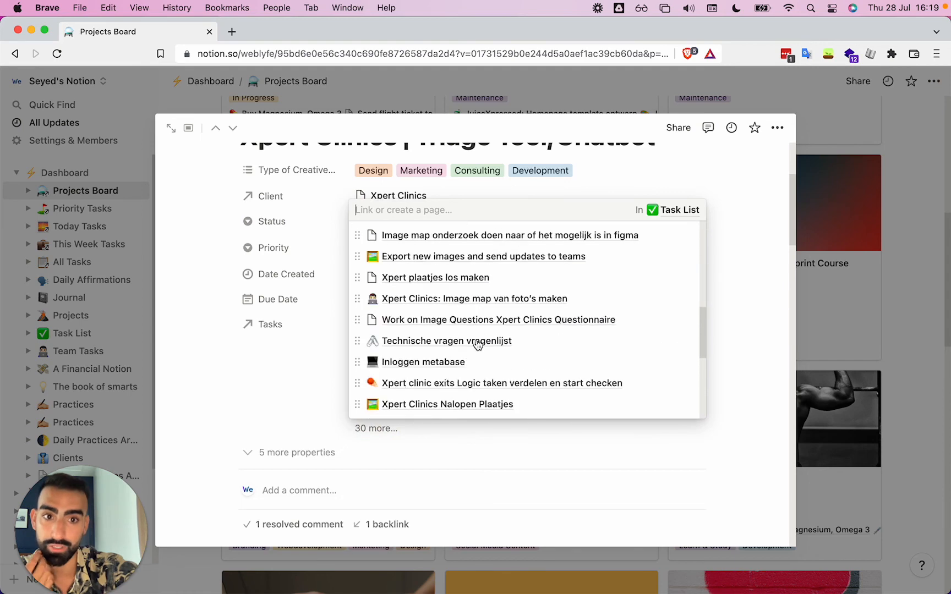
pyautogui.click(163, 410)
pyautogui.scroll(-10, 217, 437)
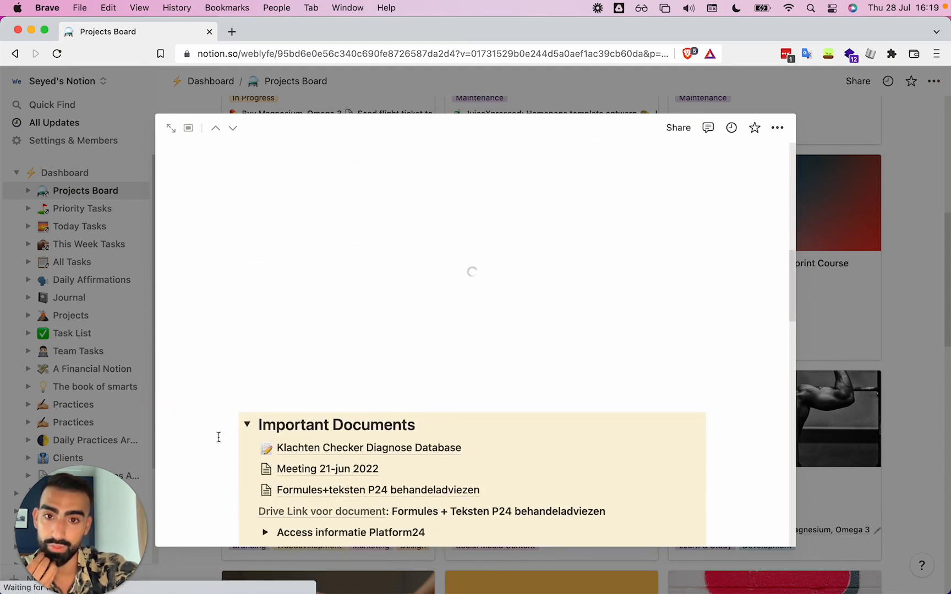
pyautogui.scroll(6, 437, 360)
pyautogui.scroll(-5, 436, 361)
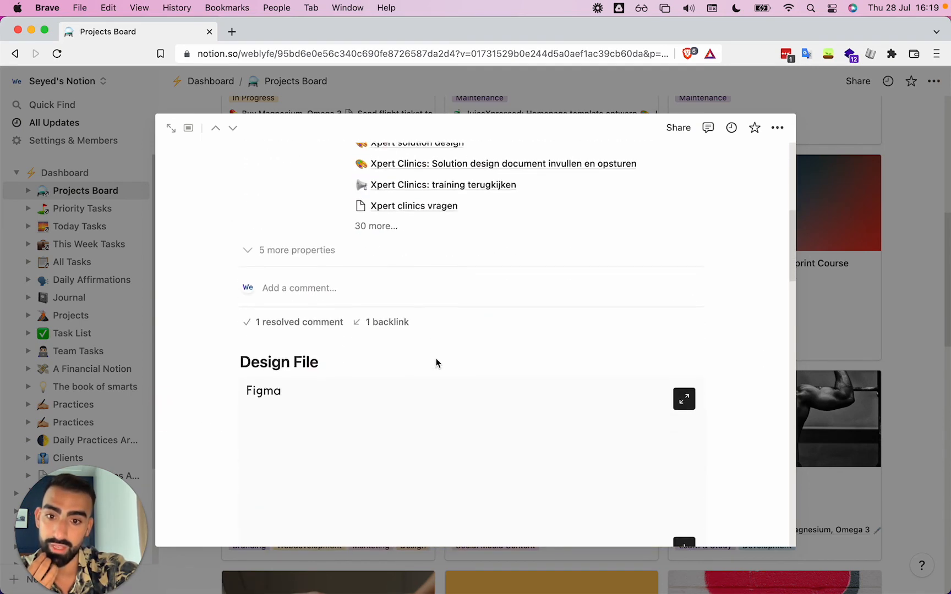
# Browse the Xpert Clinics page's toggle sections for documents, meeting notes and links, collapse them and close the page
pyautogui.scroll(-5, 405, 308)
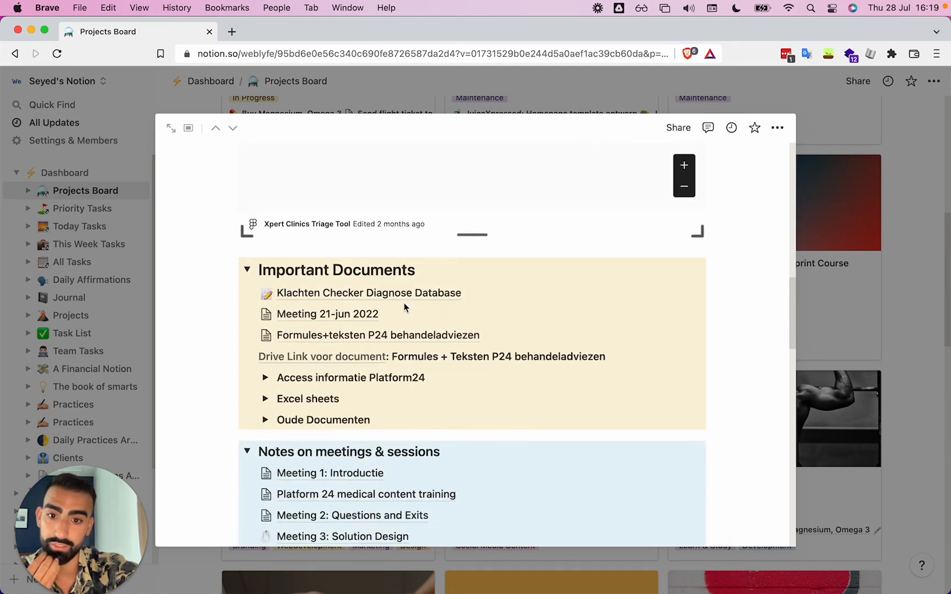
pyautogui.click(267, 338)
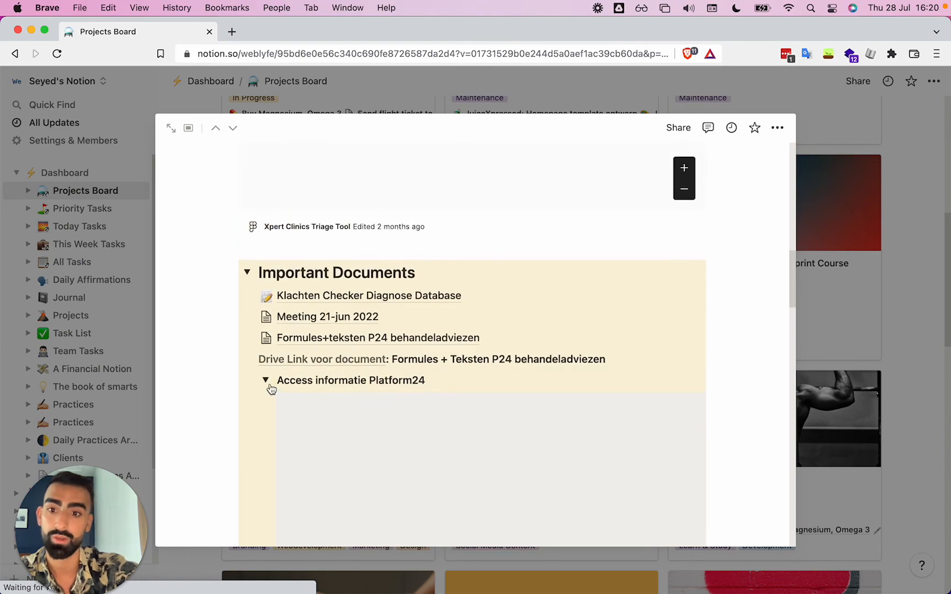
pyautogui.click(266, 383)
pyautogui.scroll(-10, 264, 385)
pyautogui.scroll(3, 263, 389)
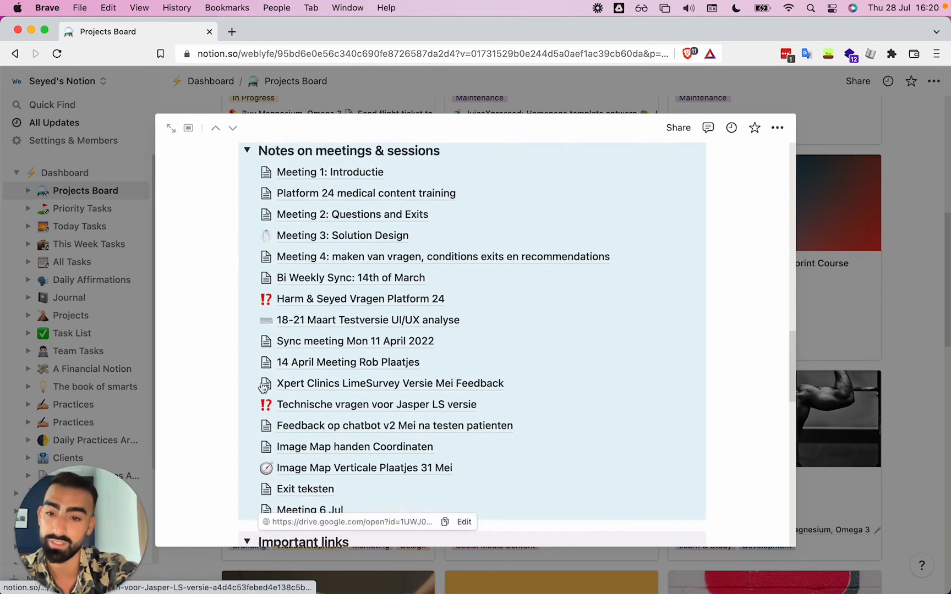
pyautogui.scroll(-12, 262, 389)
pyautogui.scroll(8, 262, 382)
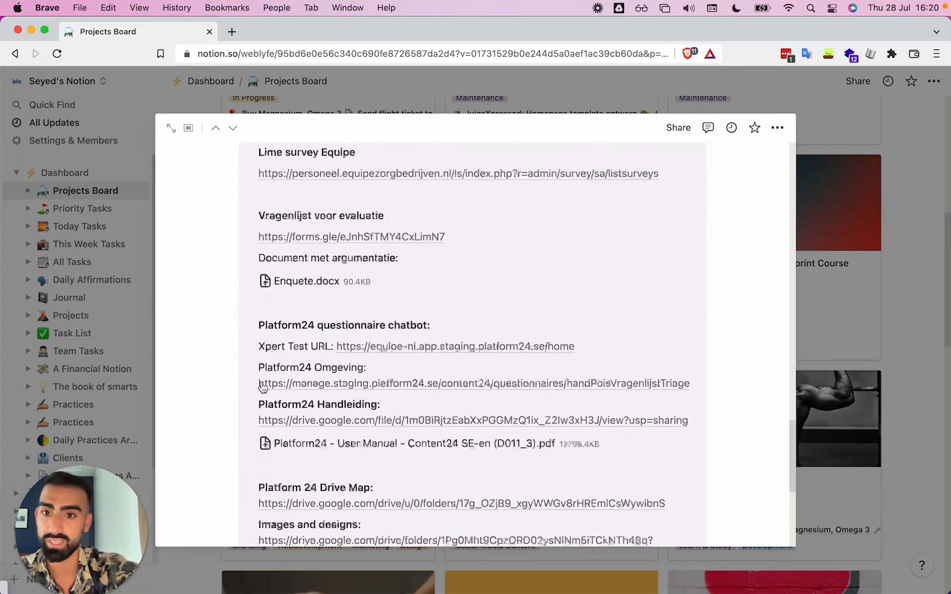
pyautogui.click(245, 335)
pyautogui.scroll(10, 244, 337)
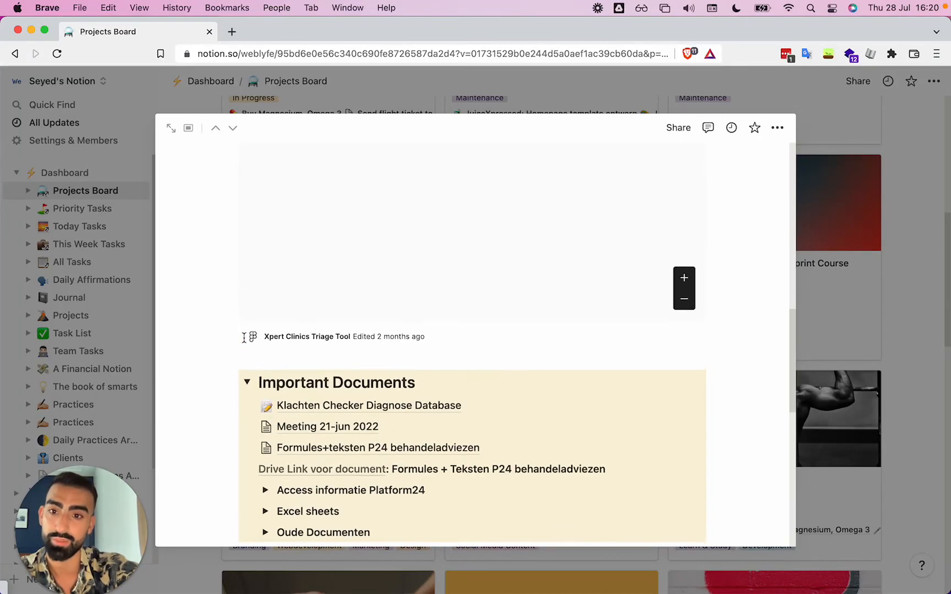
pyautogui.scroll(-1, 246, 347)
pyautogui.click(246, 347)
pyautogui.click(248, 380)
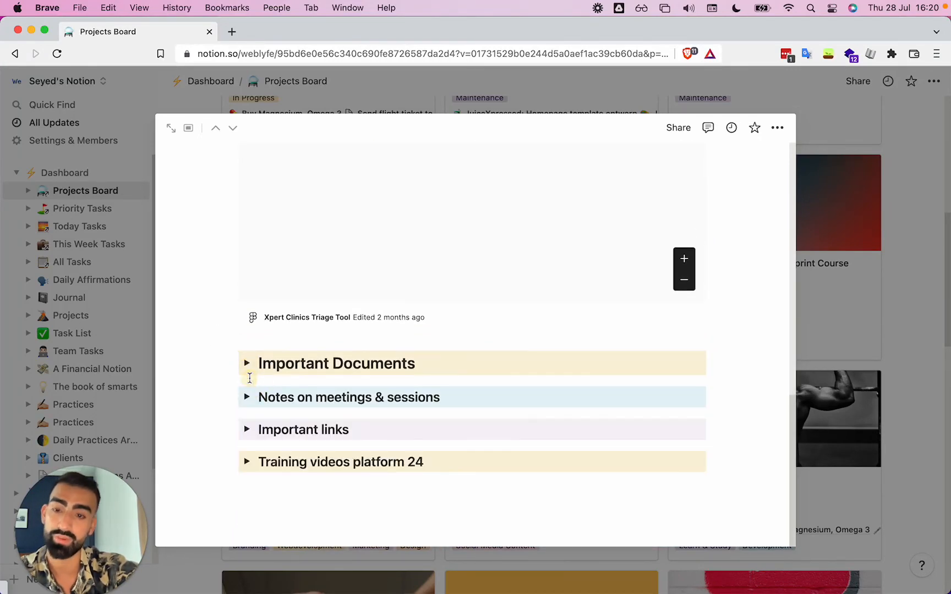
pyautogui.scroll(10, 250, 381)
pyautogui.press('Escape')
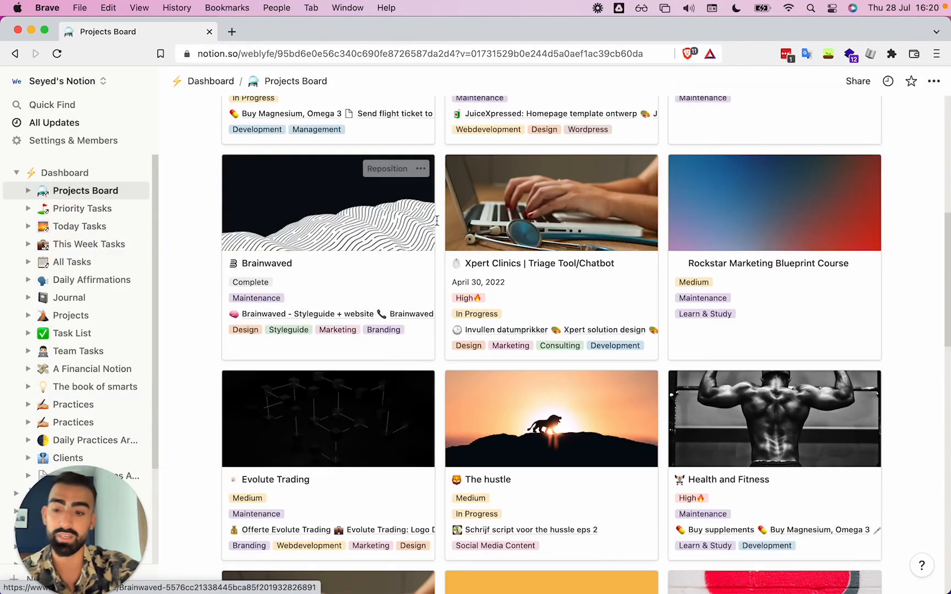
# Switch back to the Creative OS workspace window and open the Creative OS - Dashboard page
pyautogui.hotkey('ctrl', 'Up')
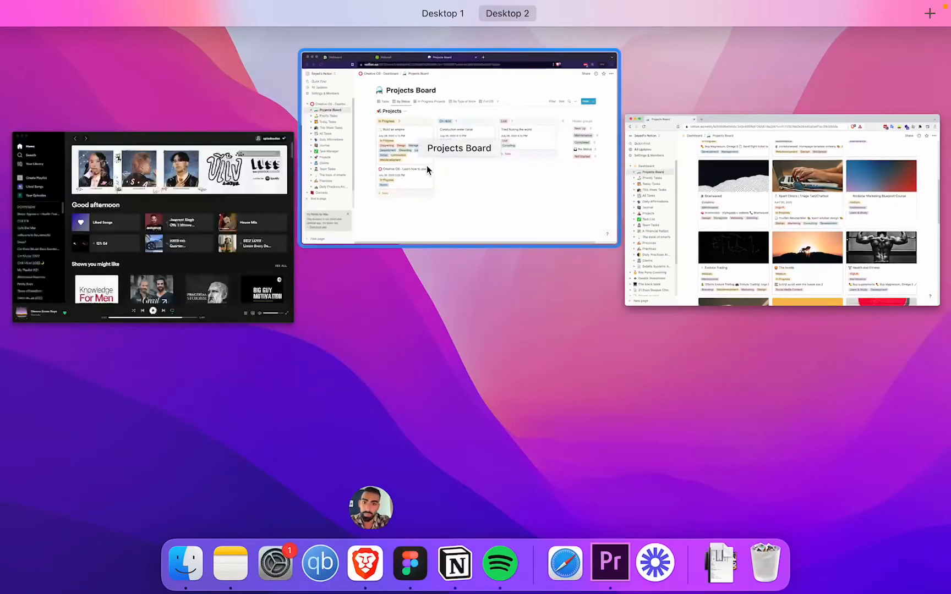
pyautogui.click(426, 165)
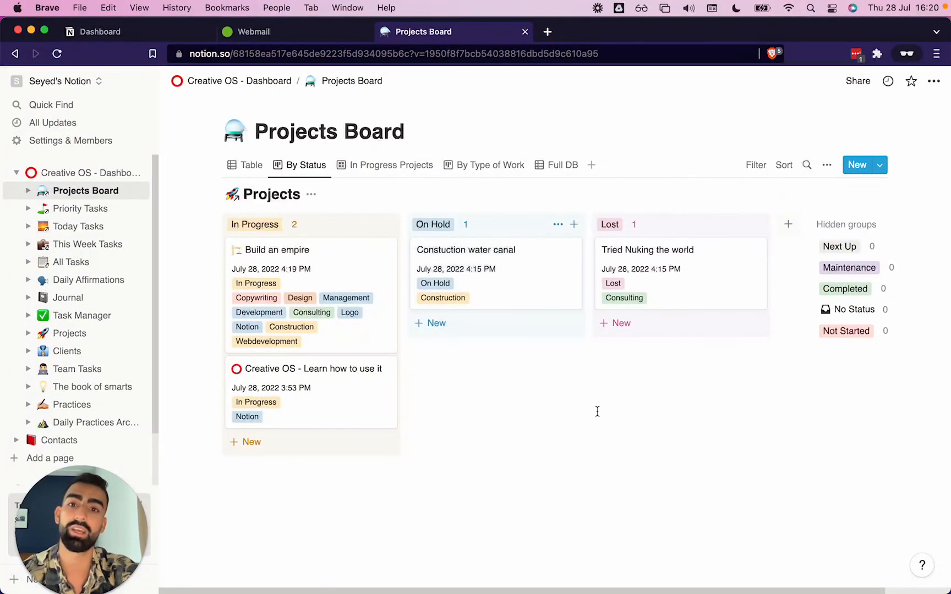
pyautogui.hscroll(2, 596, 412)
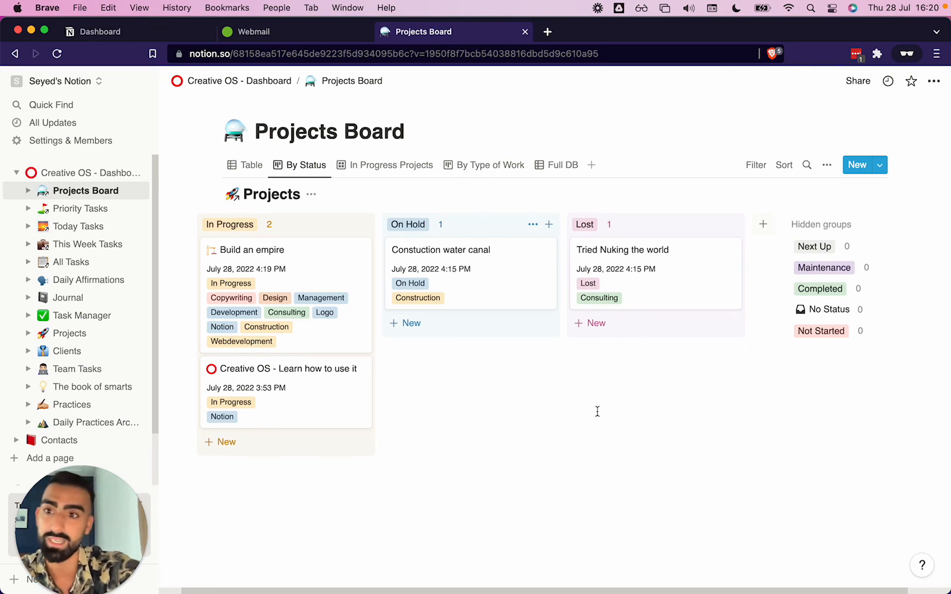
pyautogui.click(71, 174)
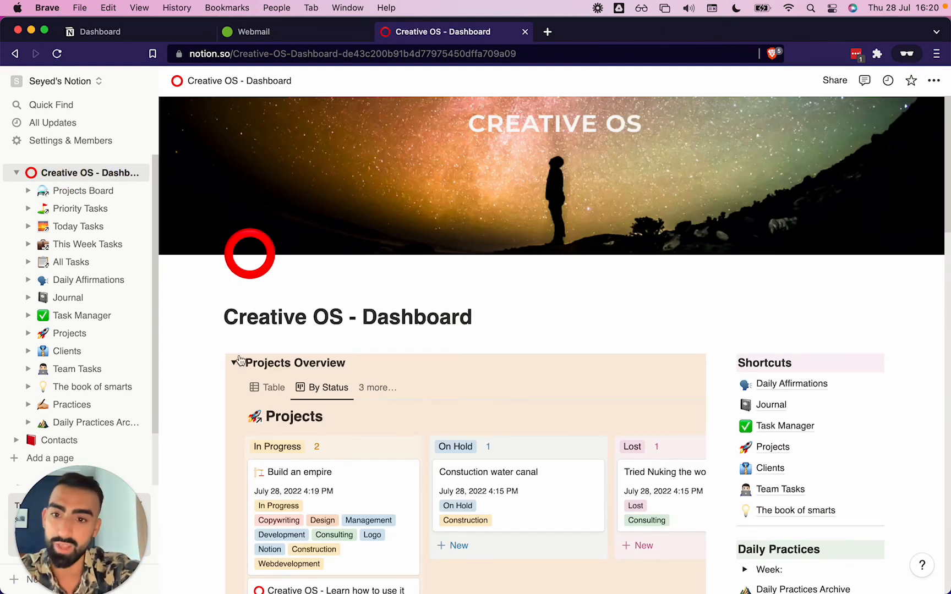
# Collapse the Projects Overview toggle and mark the Client and Project management and beginners guide tutorial tasks as done
pyautogui.click(237, 362)
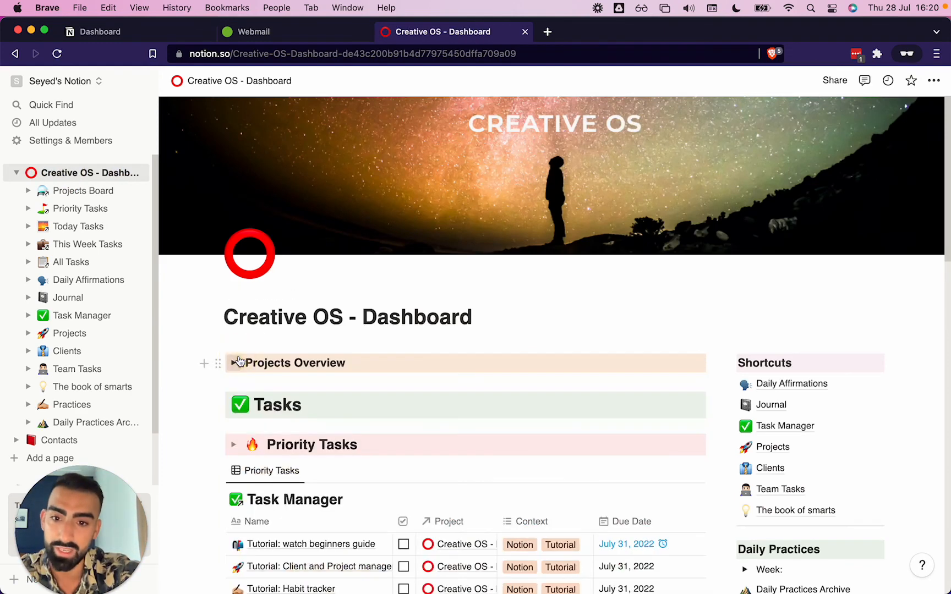
pyautogui.scroll(-5, 238, 362)
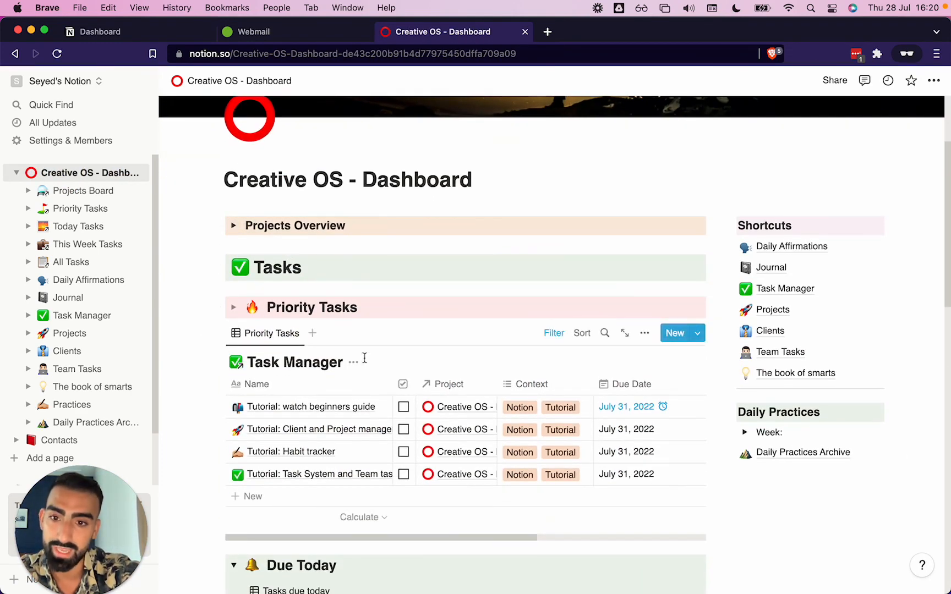
pyautogui.click(405, 429)
pyautogui.click(404, 407)
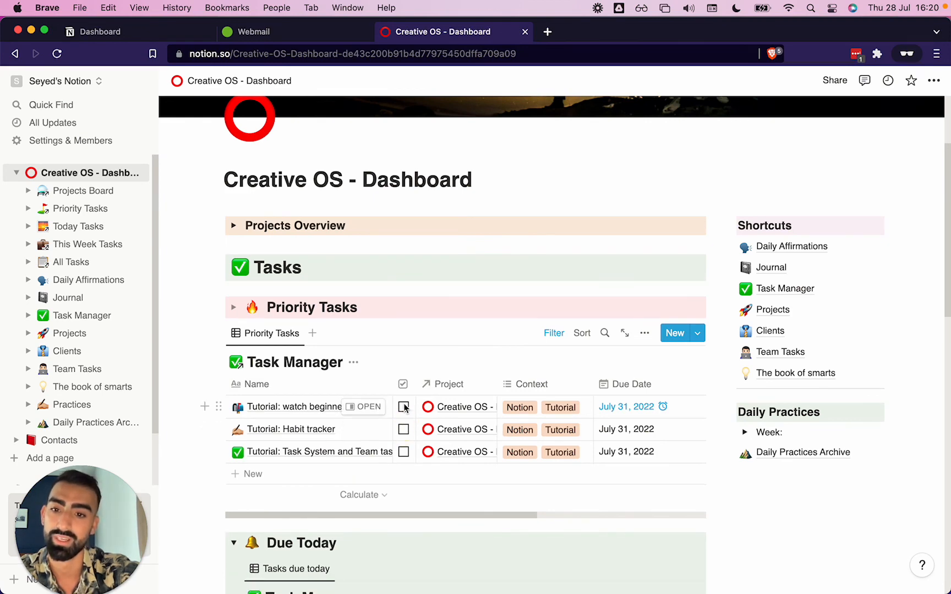